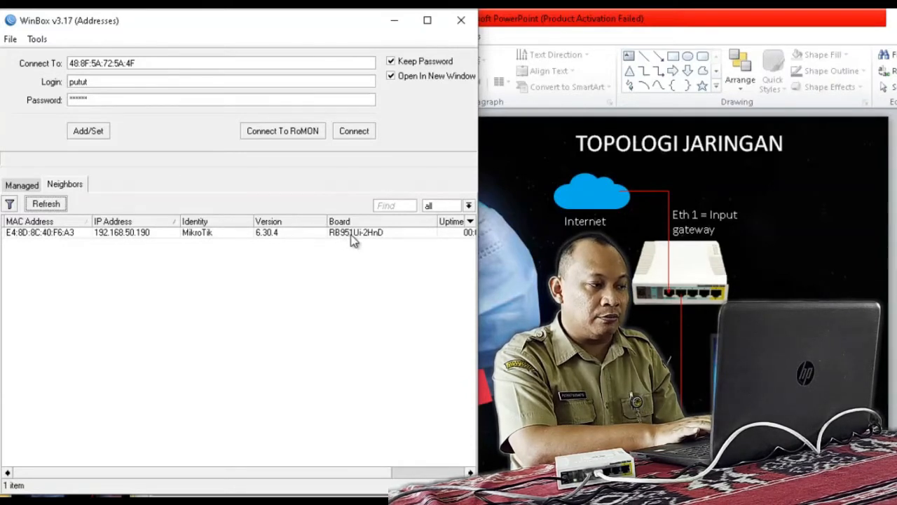
Step: Connect to router E4:8D:8C:40:F6:A3 as admin with an empty password
click(49, 237)
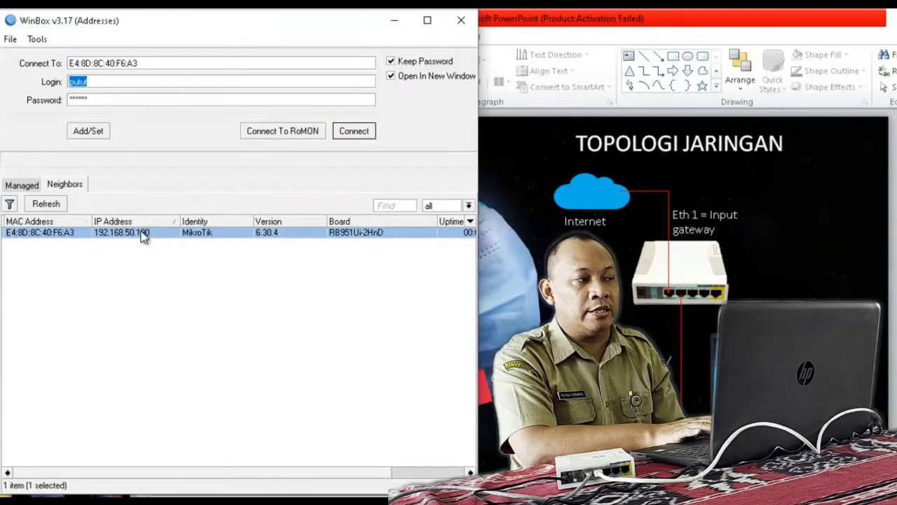
click(140, 100)
text(******)
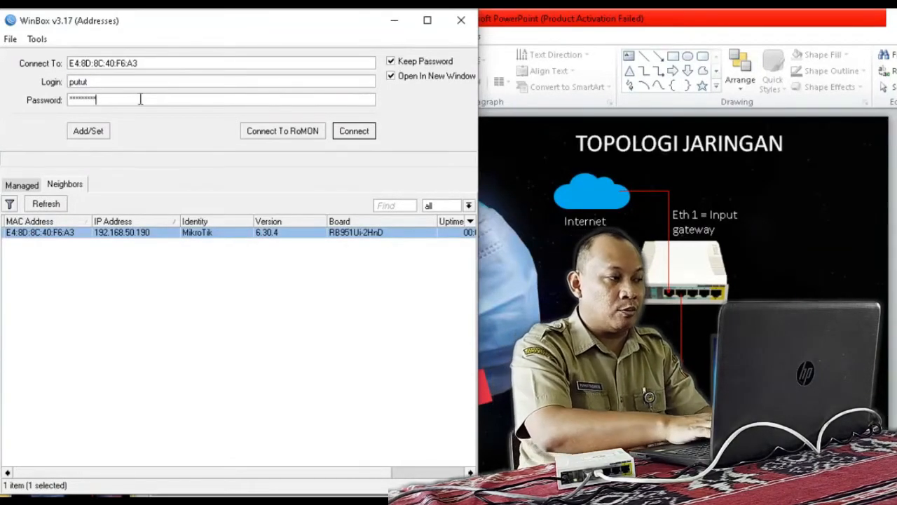
double_click(134, 87)
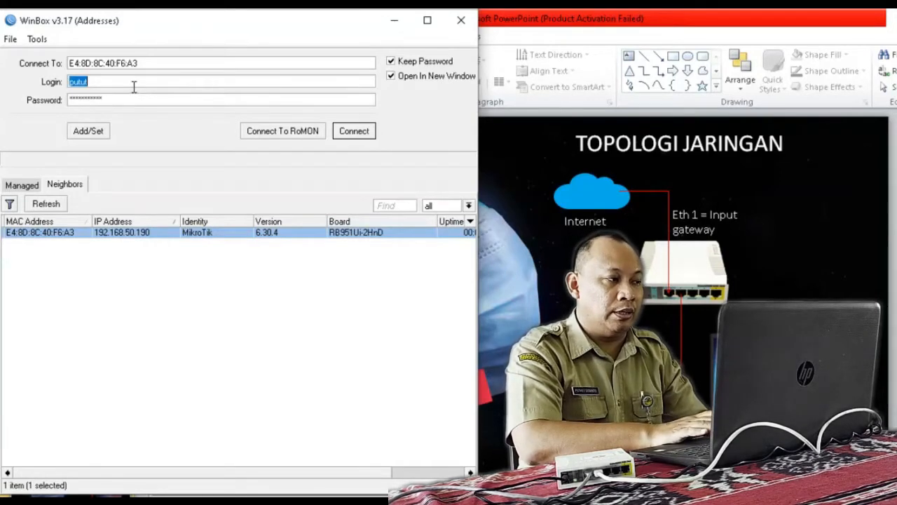
text(admin)
key(Tab)
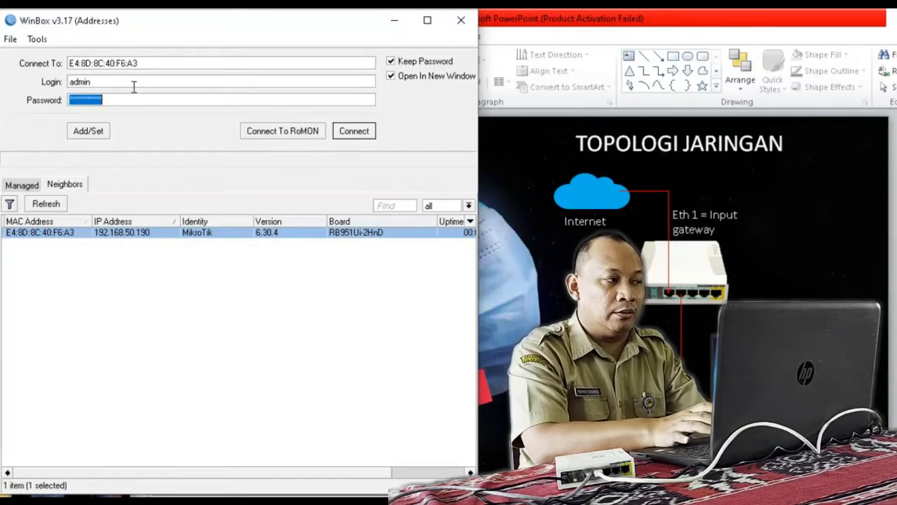
key(BackSpace)
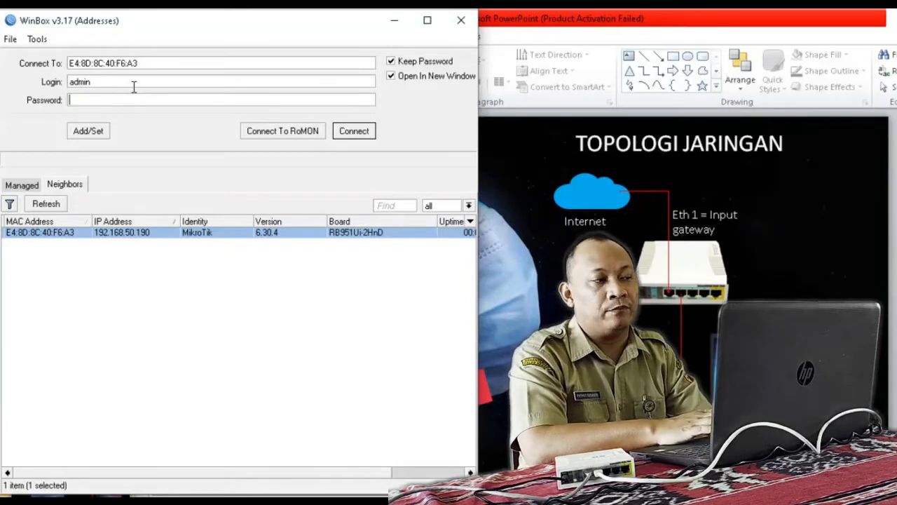
click(345, 133)
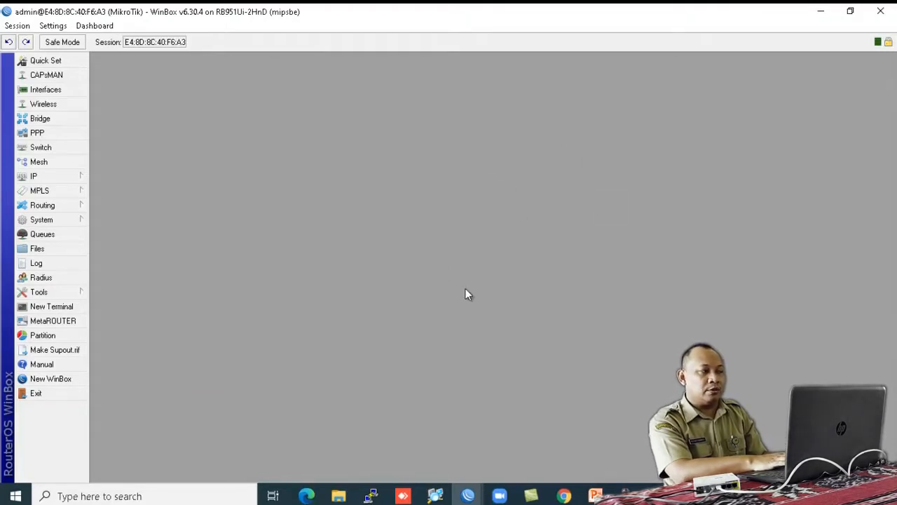
Step: Reset the router configuration with Do Not Backup ticked, then return to PowerPoint
click(77, 219)
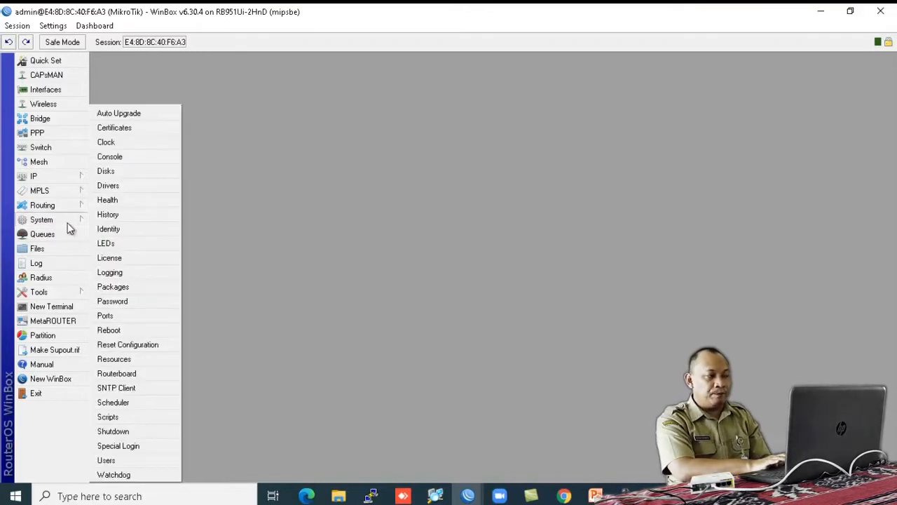
click(126, 345)
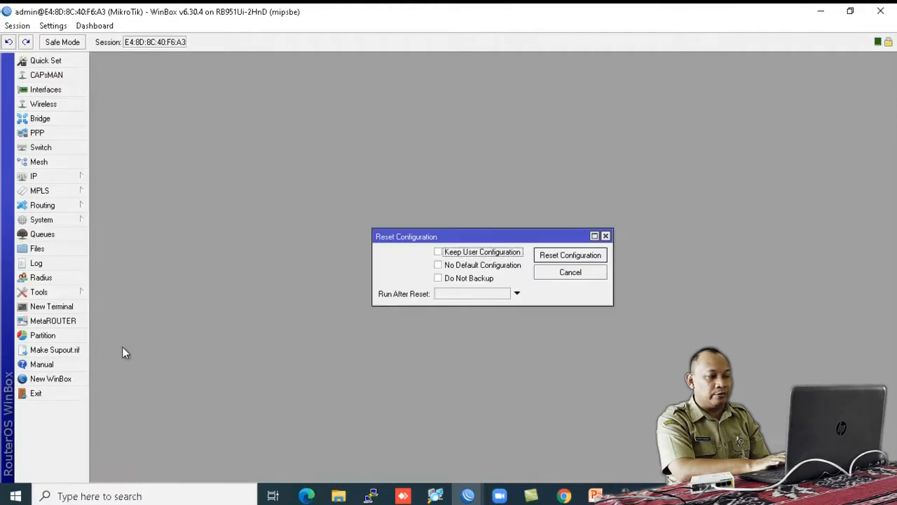
click(439, 279)
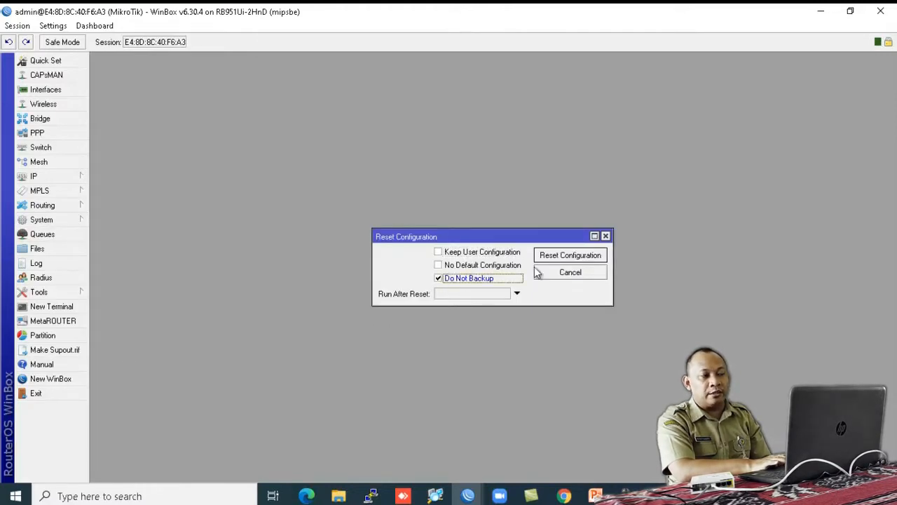
click(572, 256)
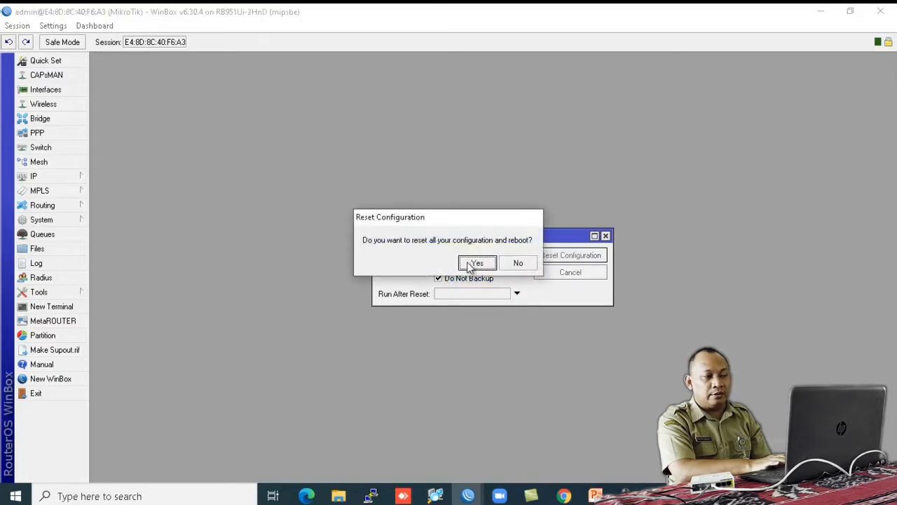
click(471, 266)
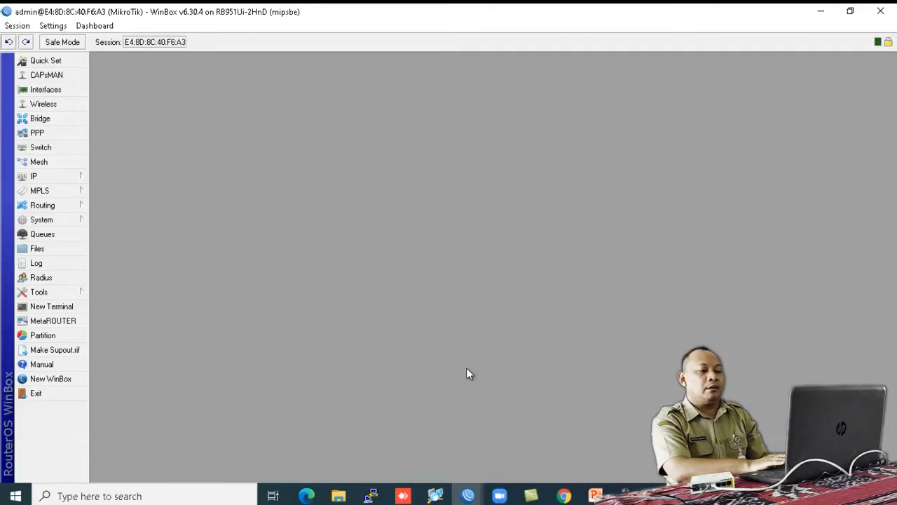
click(595, 494)
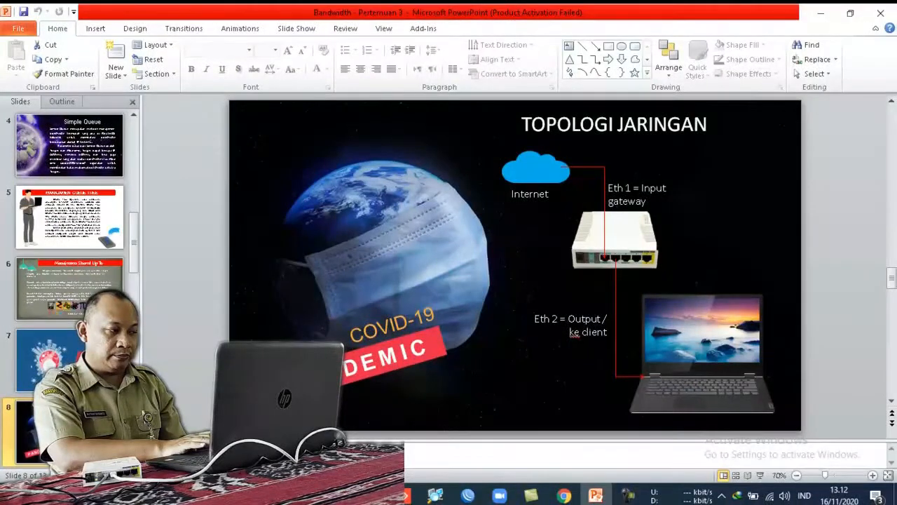
Step: Advance to slide 9's two-client 2MB sharing case study, then switch back to WinBox
key(Page_Down)
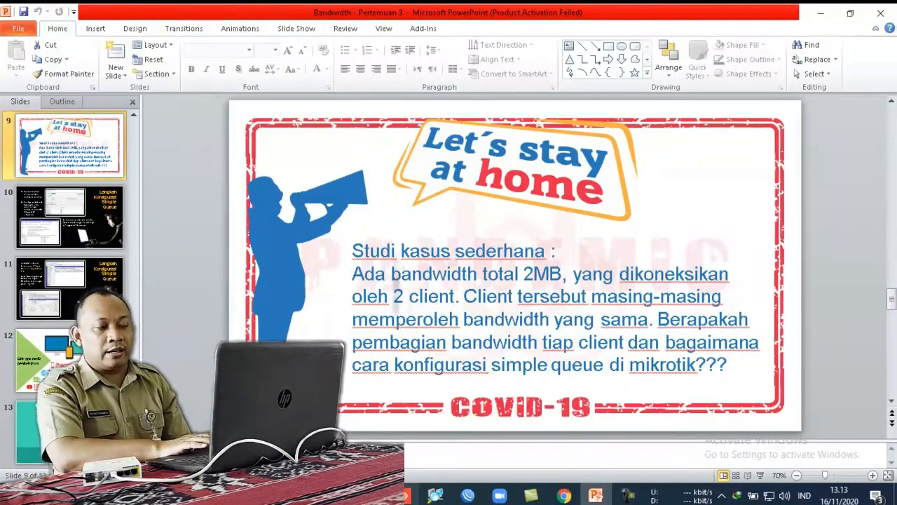
click(467, 495)
click(509, 427)
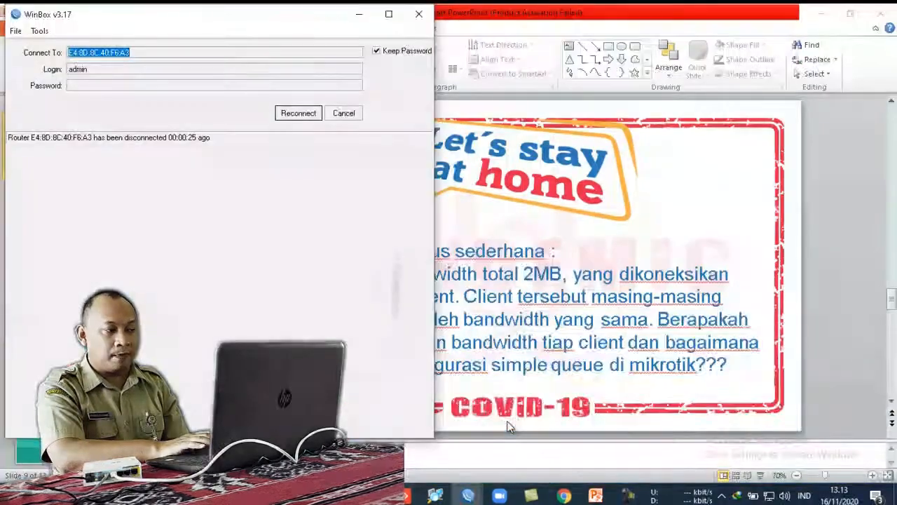
Step: Abandon reconnecting and connect to reset router E4:8D:8C:40:F6:A3 (192.168.88.1) from Neighbors
click(308, 113)
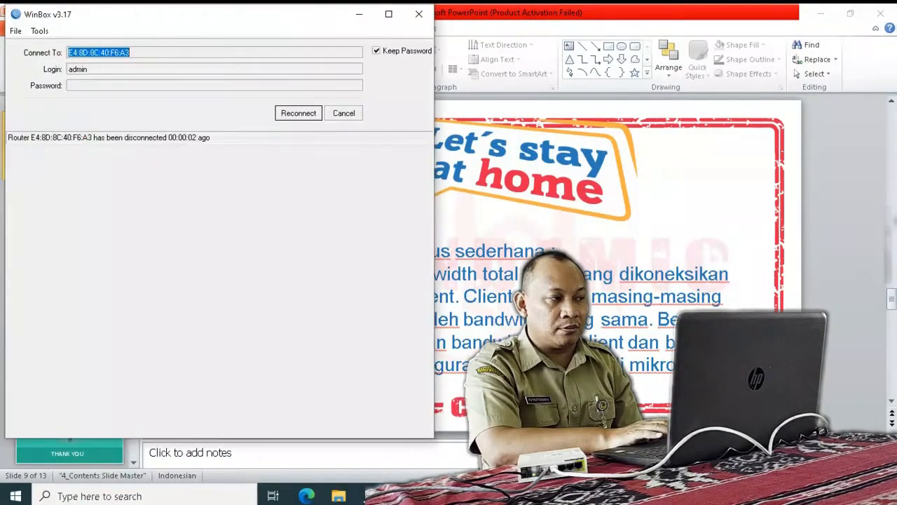
click(343, 116)
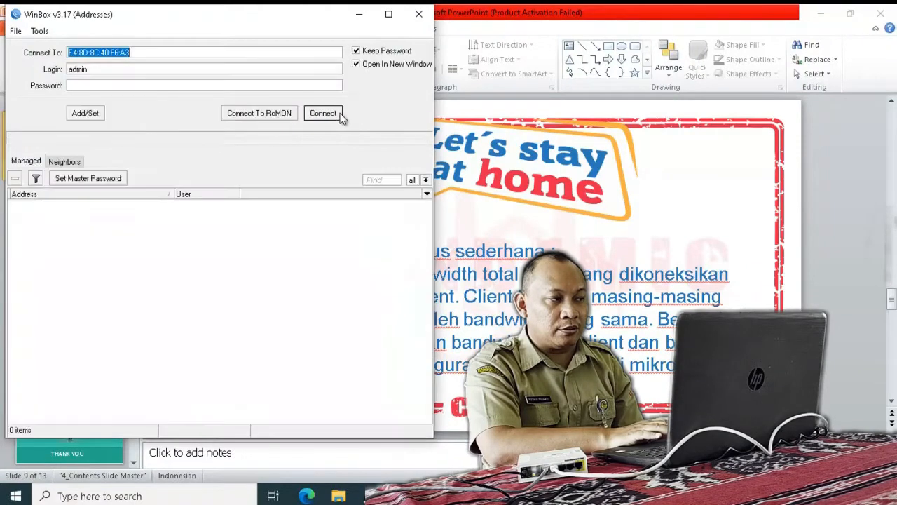
click(74, 161)
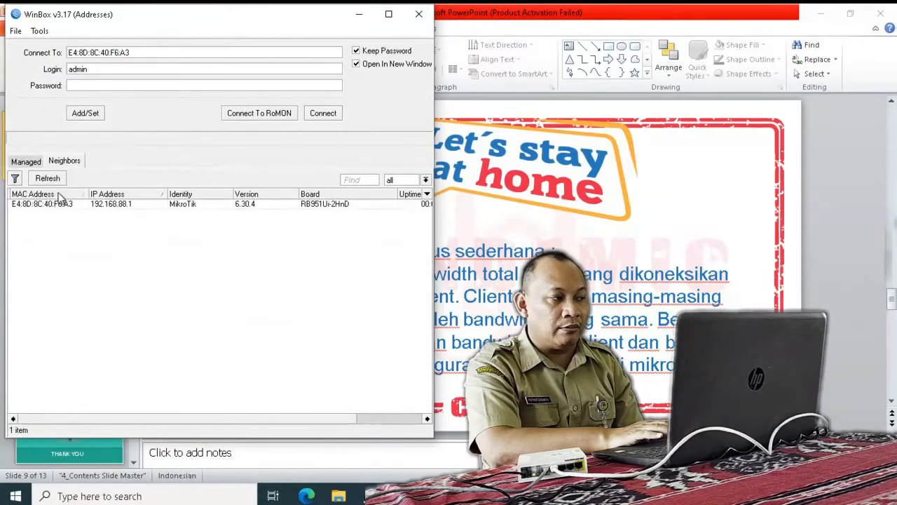
click(49, 204)
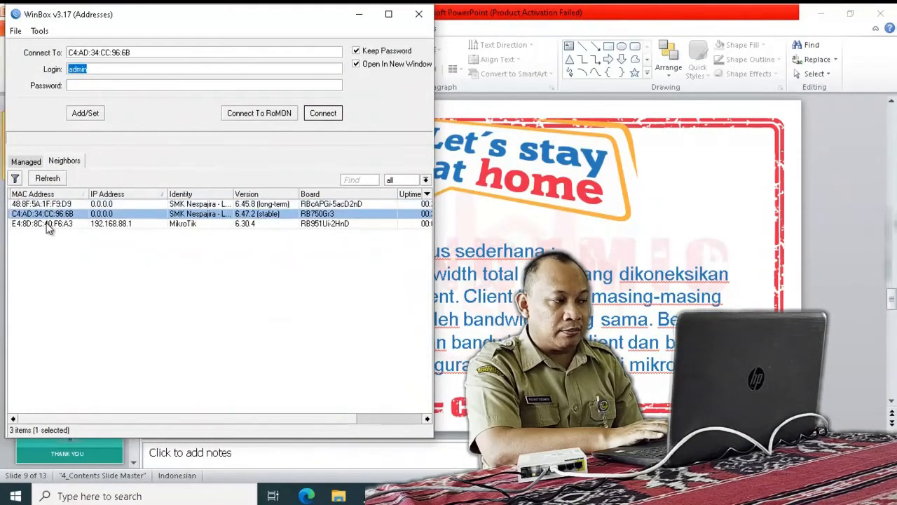
click(48, 223)
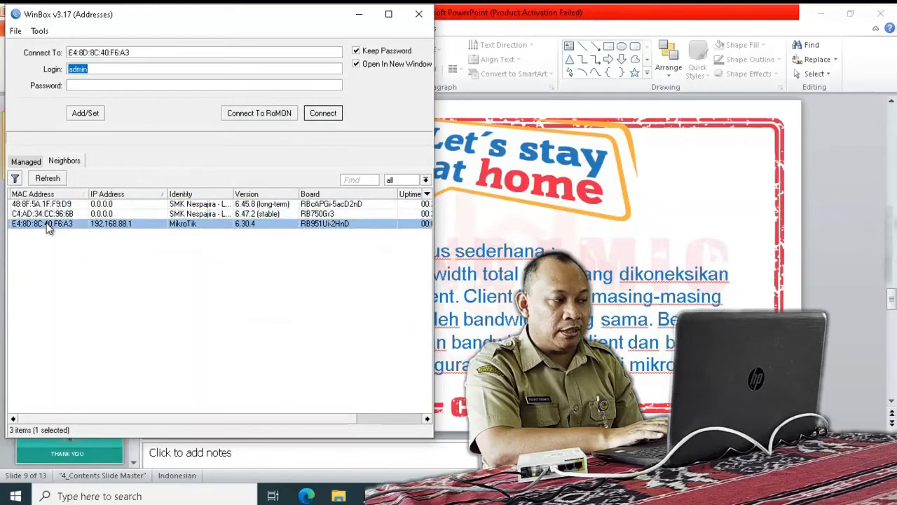
click(323, 113)
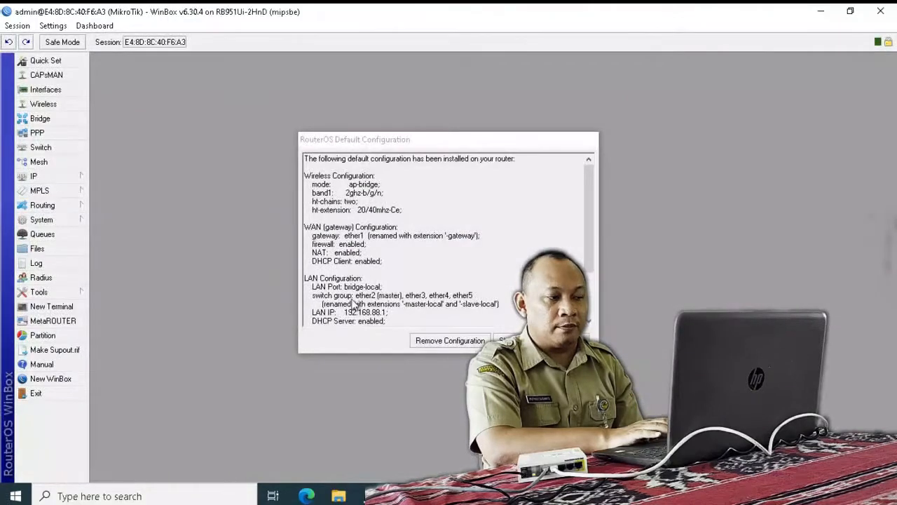
Step: Remove the default configuration, close the dropped session, and reconnect to the blank router
click(452, 342)
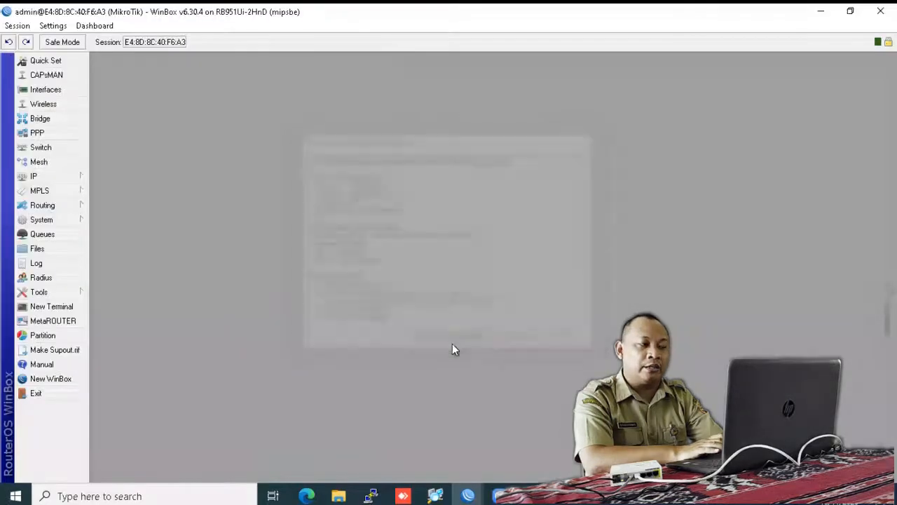
click(891, 16)
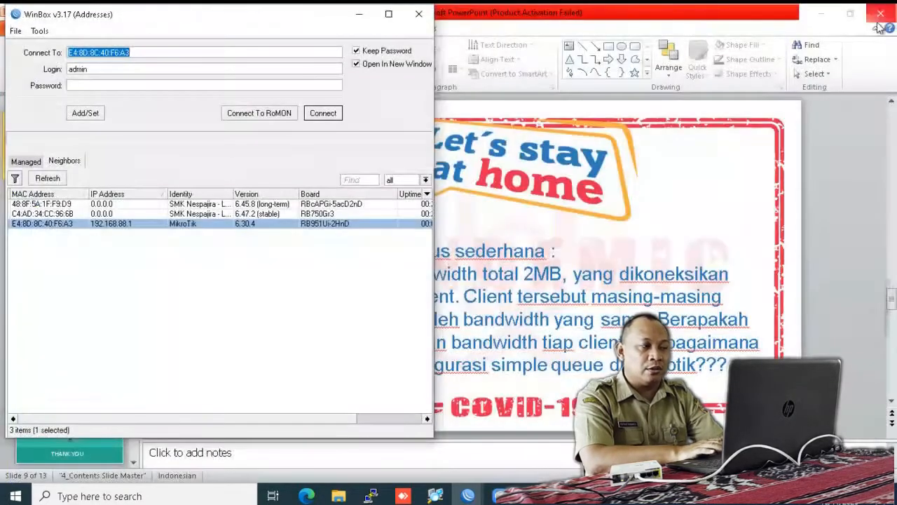
click(314, 115)
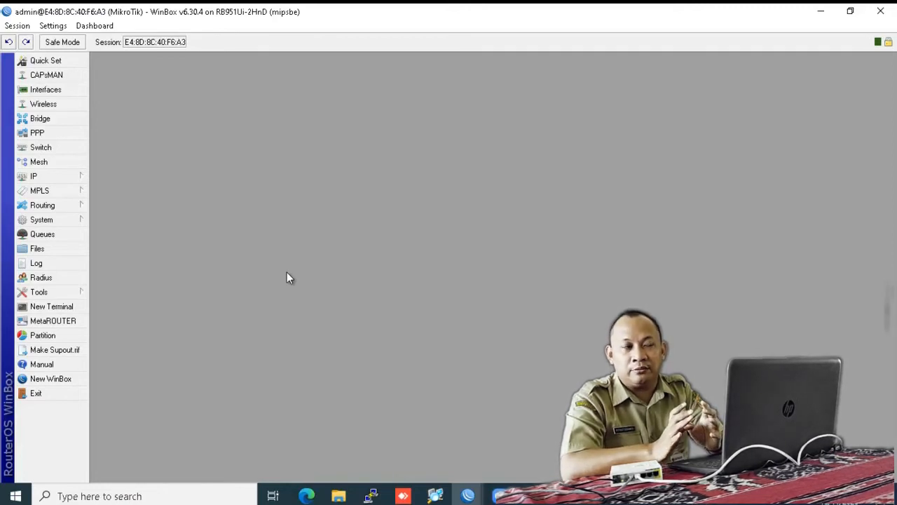
Step: Add IP address 192.168.10.200/24 on ether1
click(62, 176)
click(119, 171)
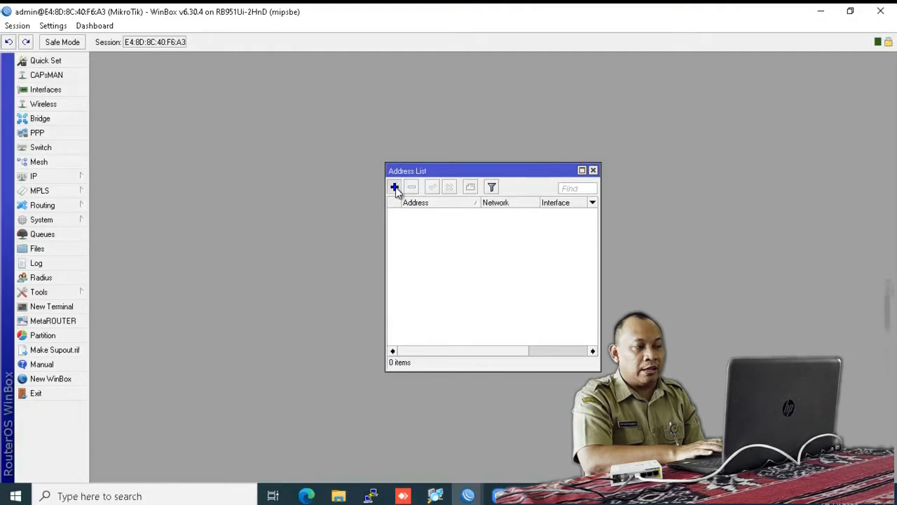
click(394, 188)
text(1)
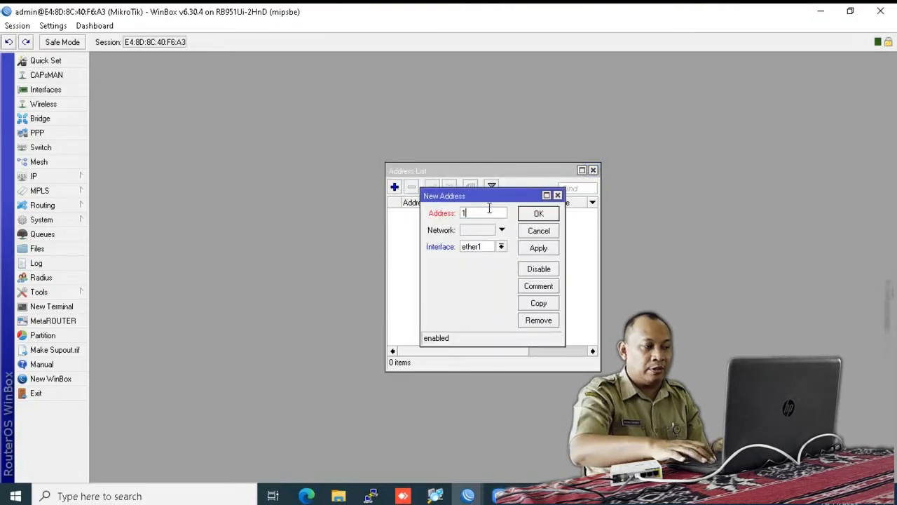
text(92.16)
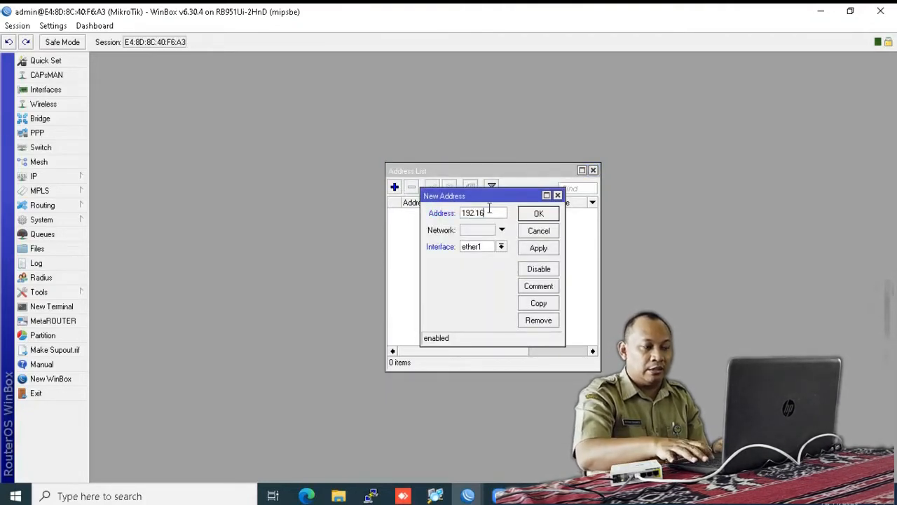
text(8.10.)
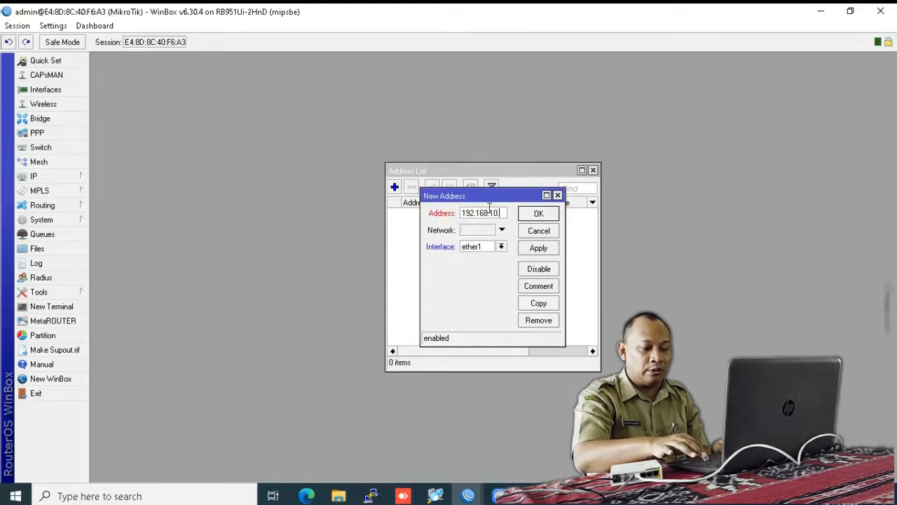
text(200)
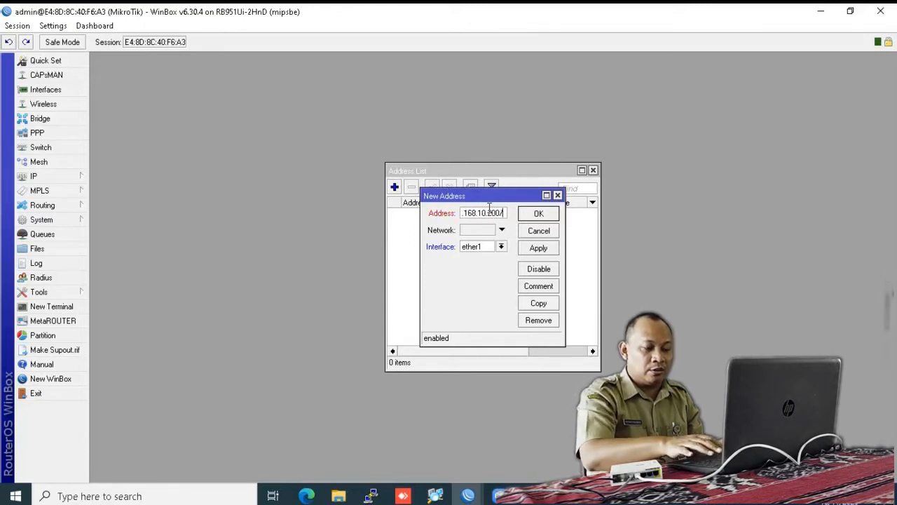
text(/24)
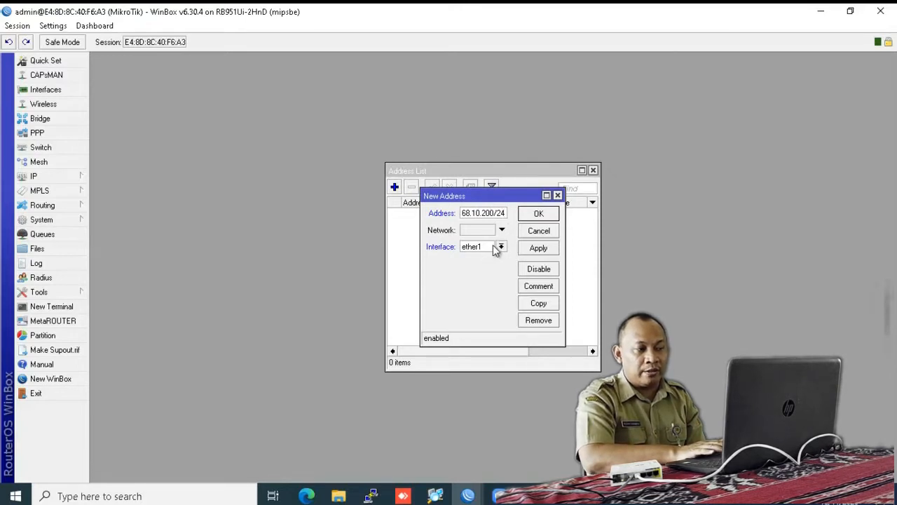
click(538, 213)
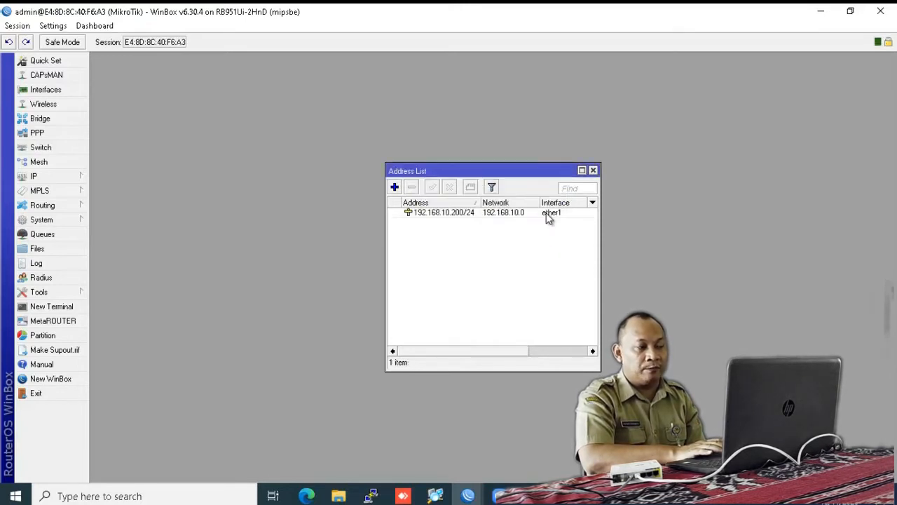
Step: Add IP address 192.168.100.1/24 on ether2 and close the address list
click(395, 188)
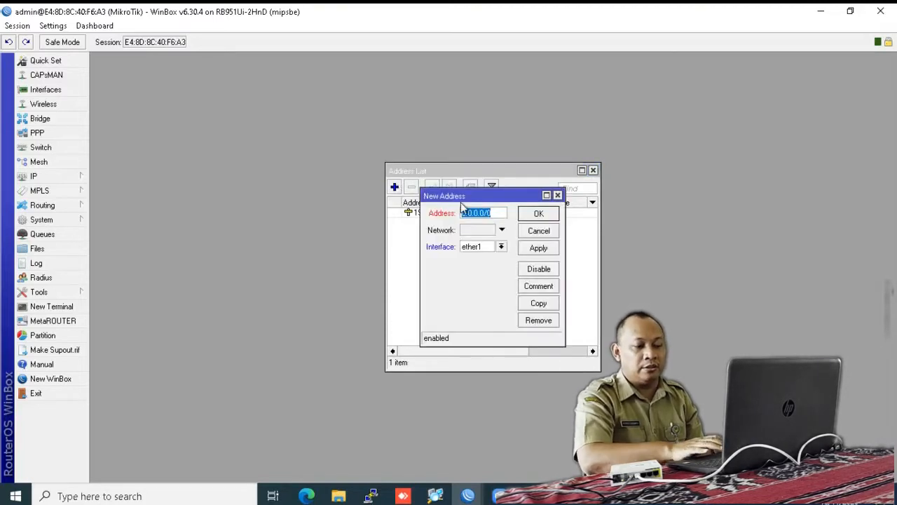
text(192.16)
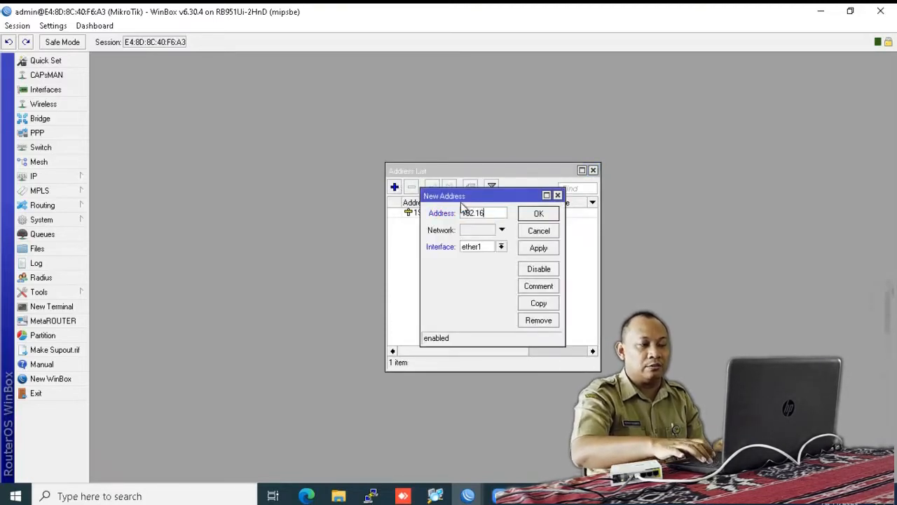
text(8.10)
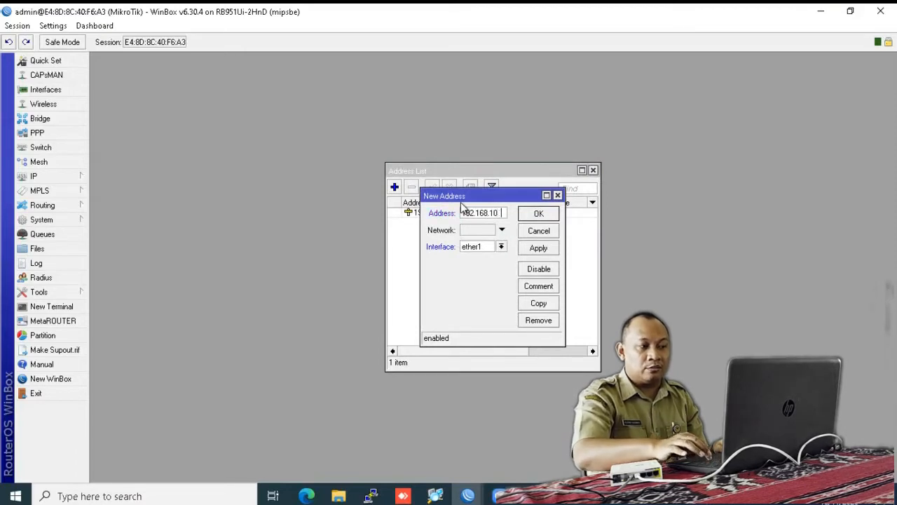
text(0.1/24)
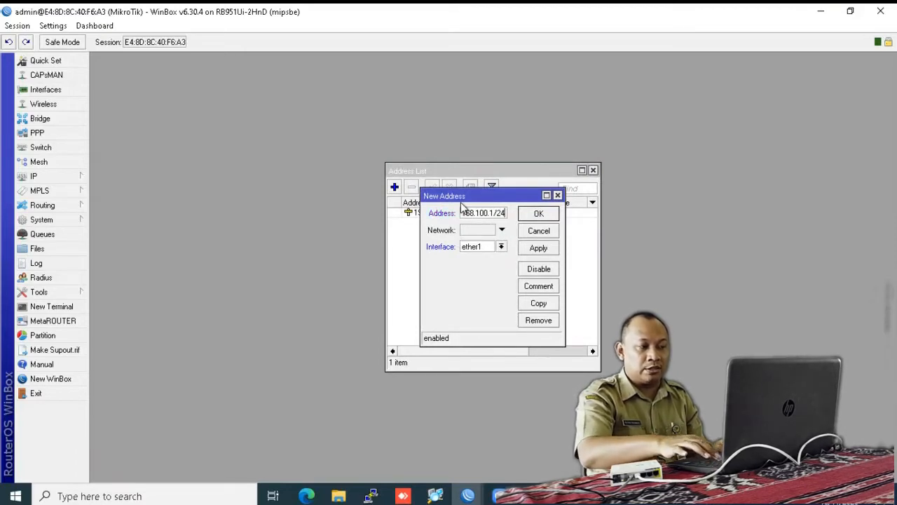
click(501, 246)
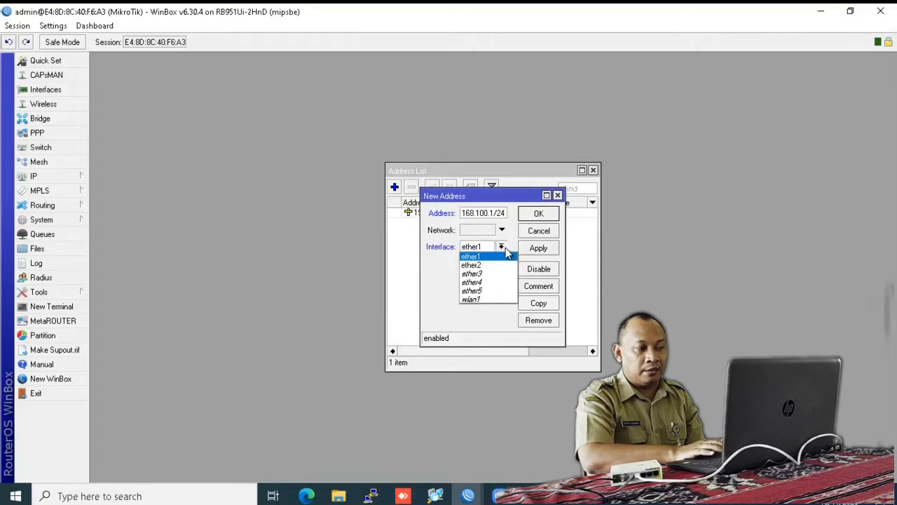
click(491, 268)
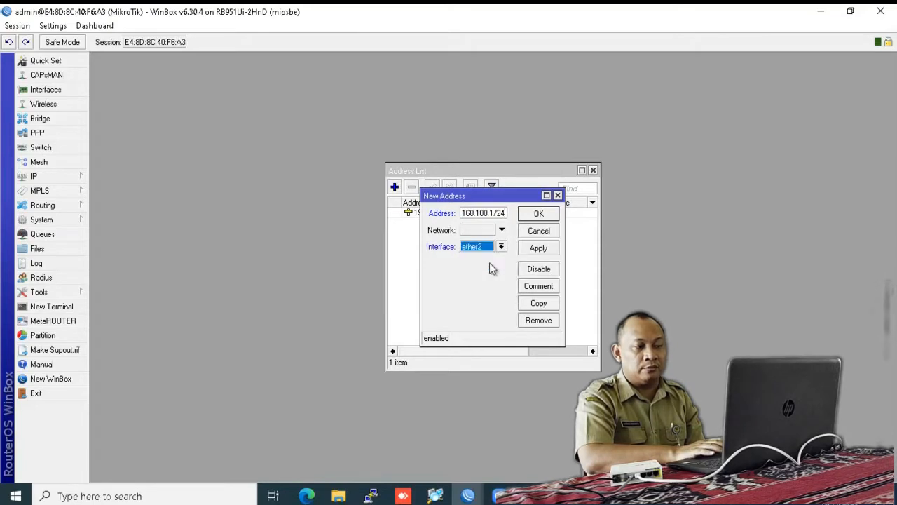
click(535, 216)
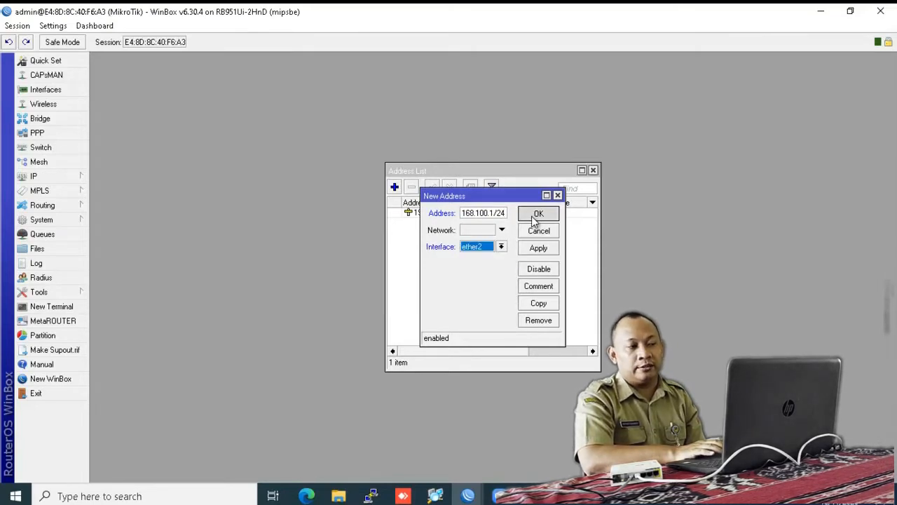
click(593, 170)
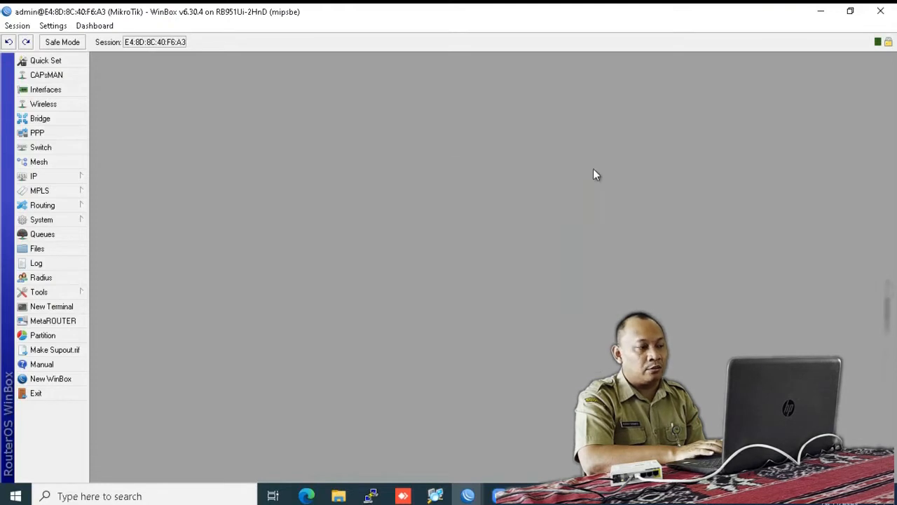
Step: In IP > DNS, enable Allow Remote Requests and enter servers 8.8.8.8 and 8.8.4.4
click(74, 178)
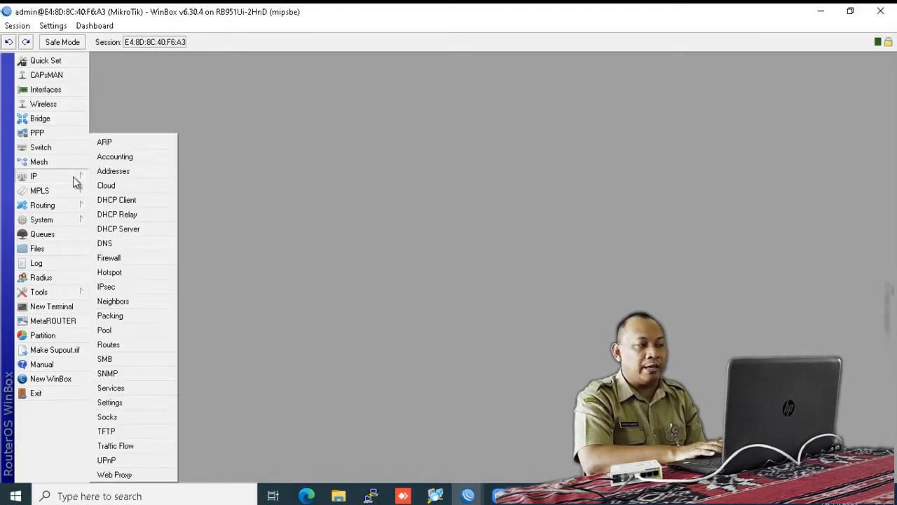
click(137, 242)
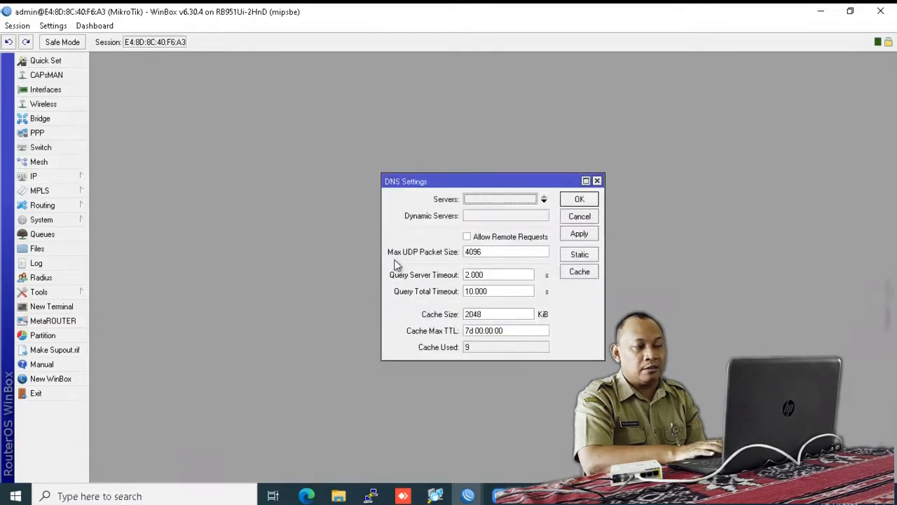
click(467, 238)
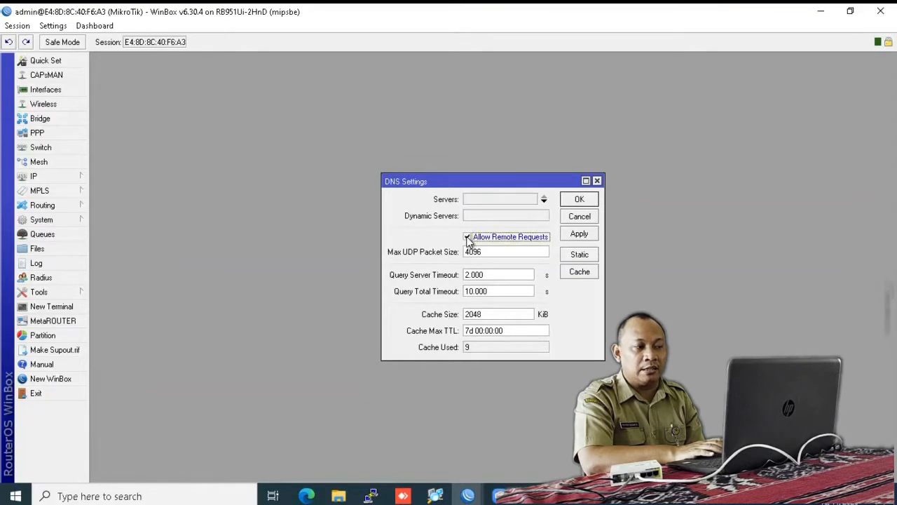
click(516, 199)
text(8.8.8.8)
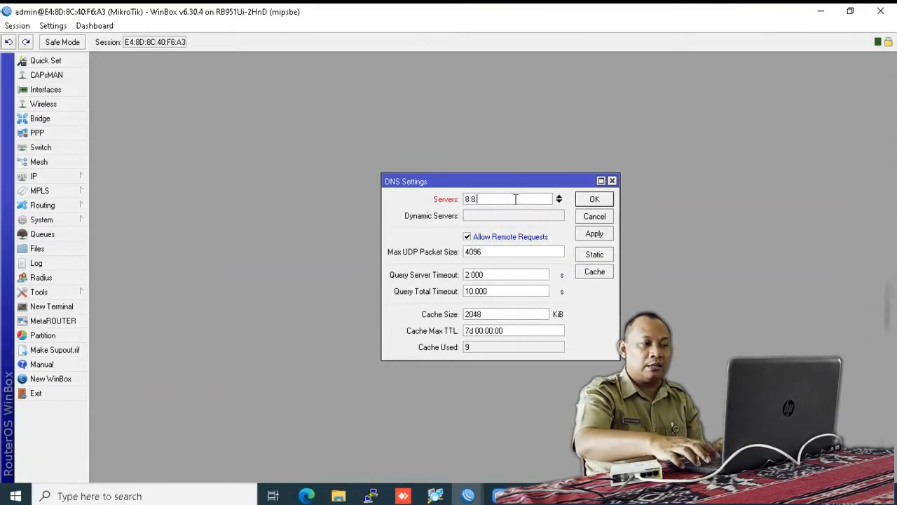
click(559, 202)
text(8.8.4.4)
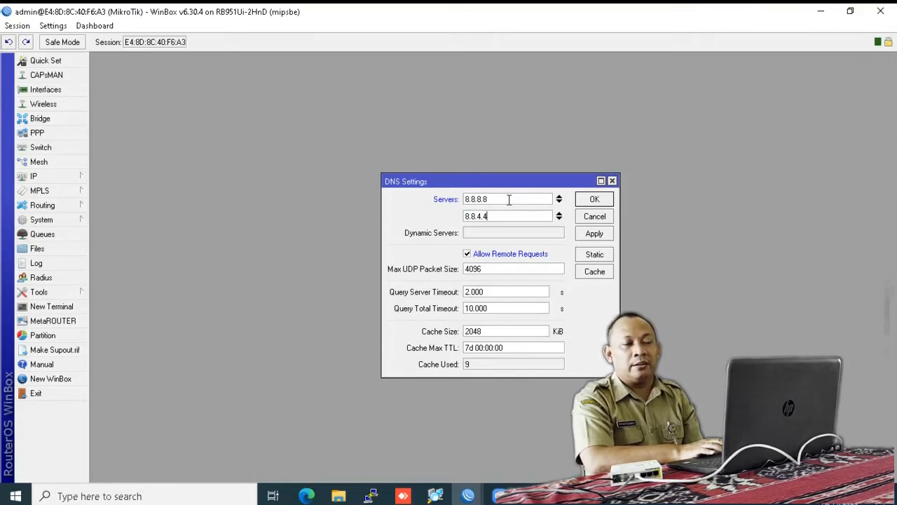
click(595, 200)
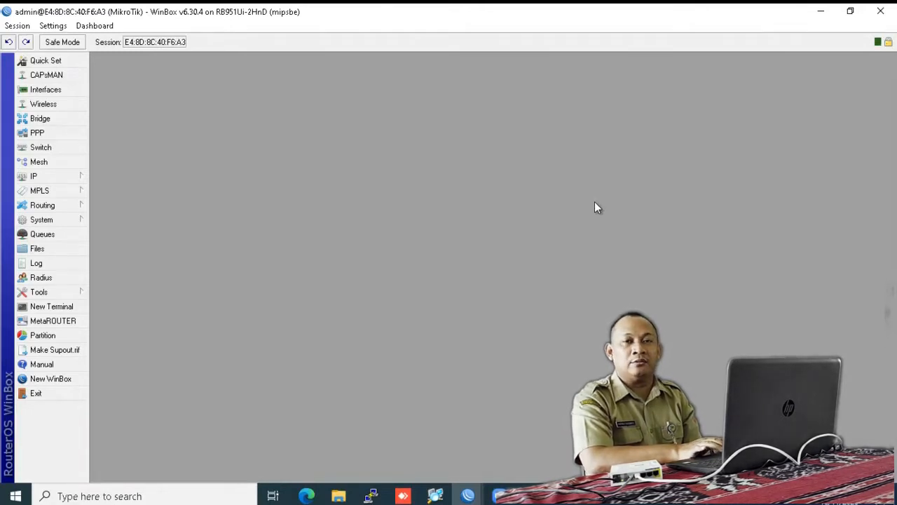
Step: Create route 0.0.0.0/0 with gateway 192.168.10.1 and close the Route List
click(49, 182)
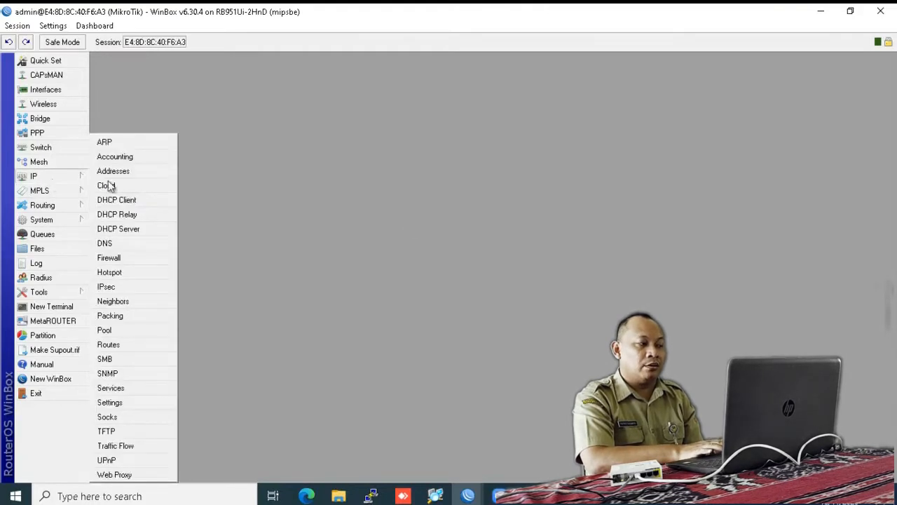
click(147, 348)
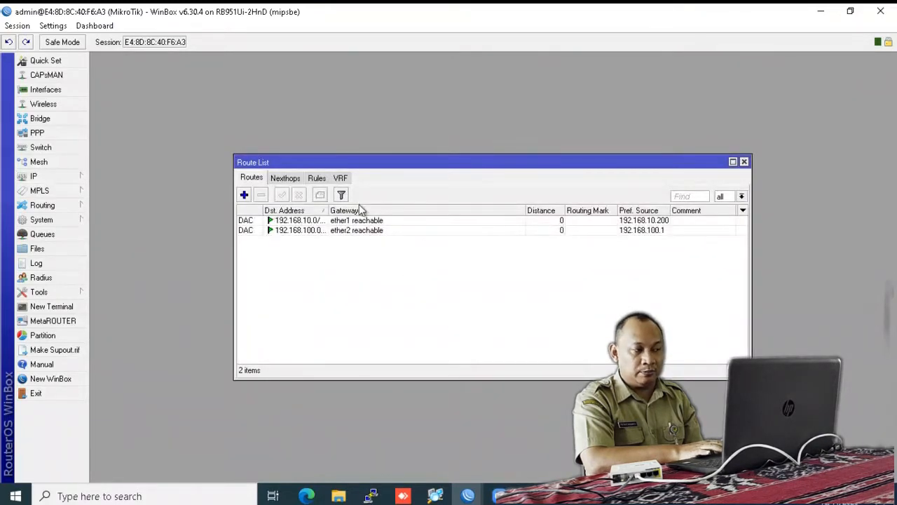
click(244, 195)
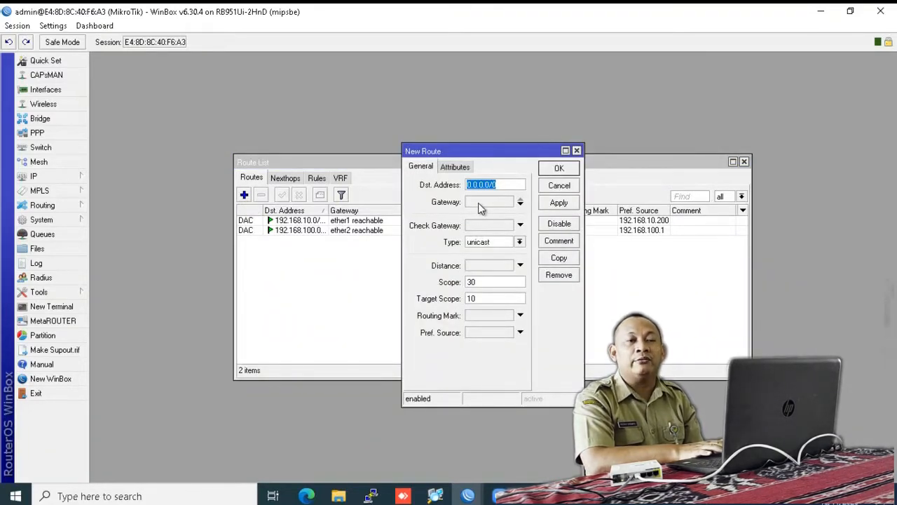
click(479, 203)
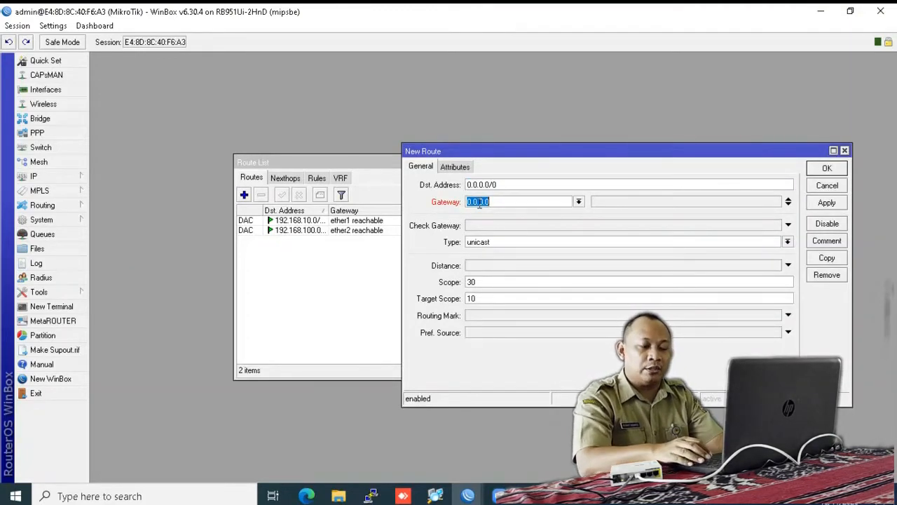
text(192.168.10.1)
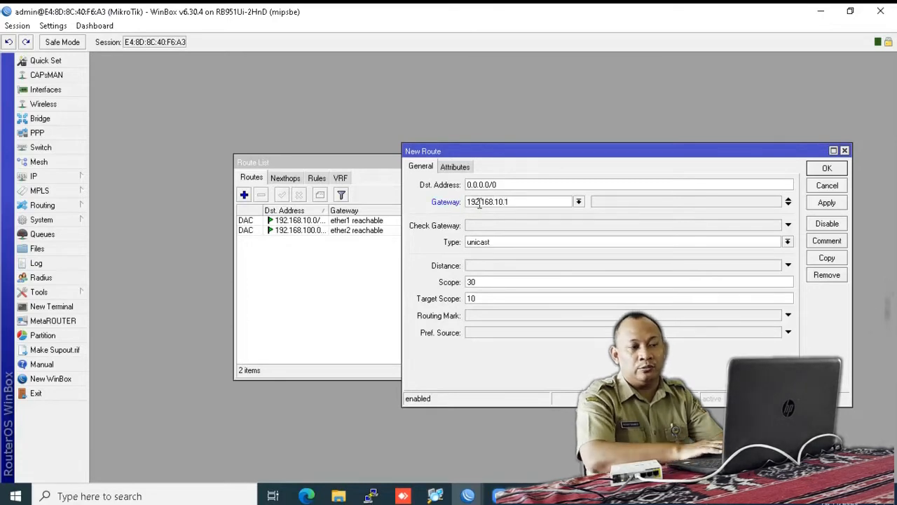
click(824, 170)
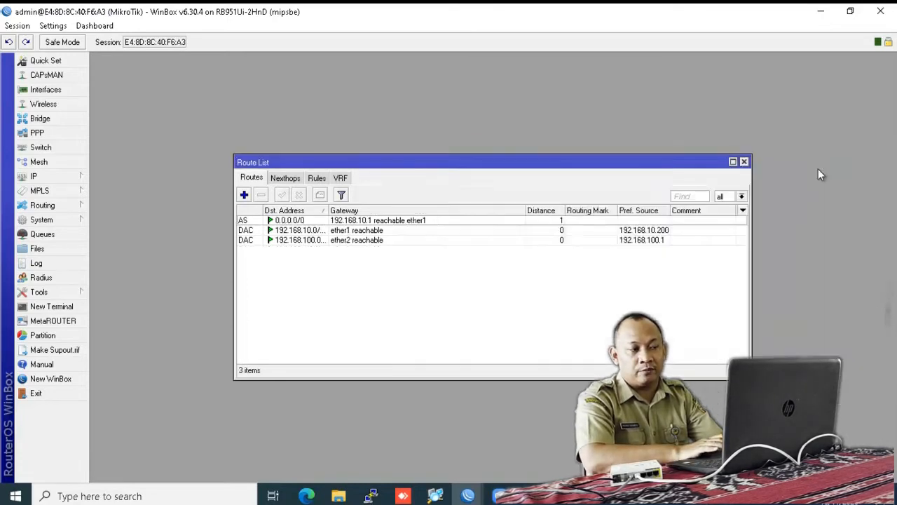
click(744, 163)
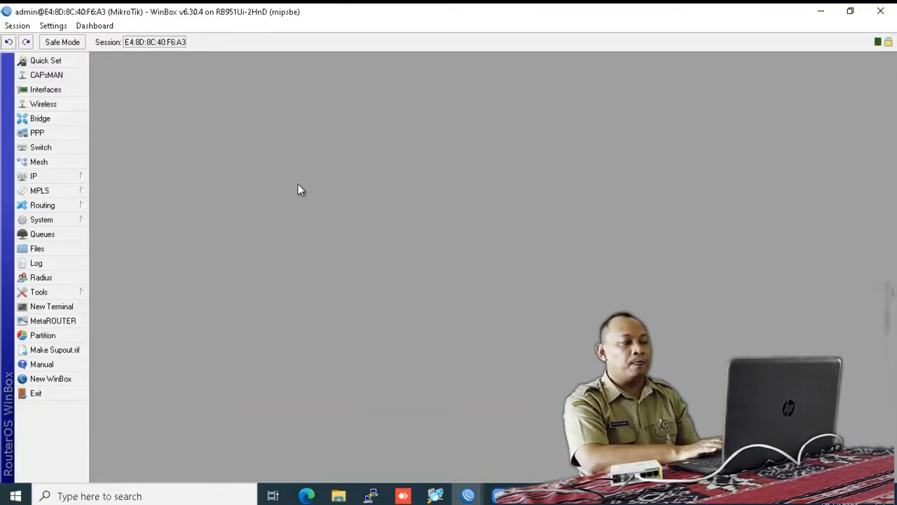
click(52, 310)
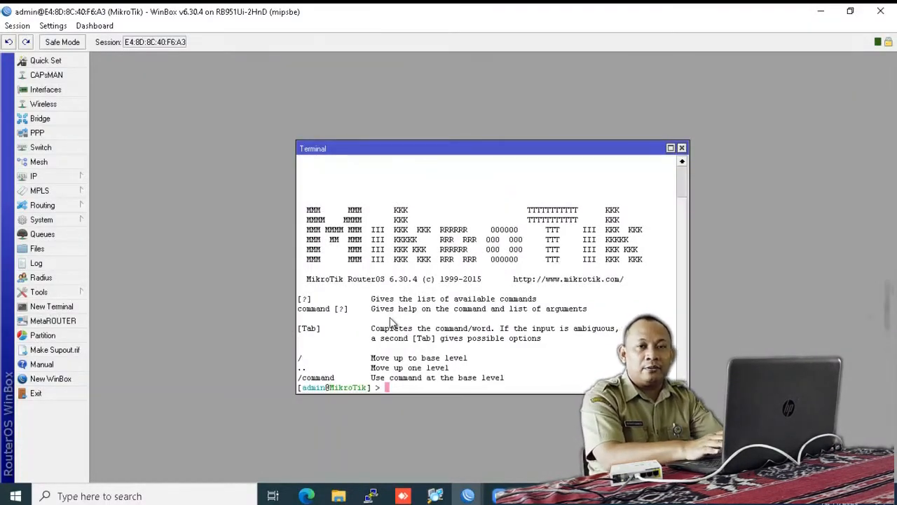
text(ping )
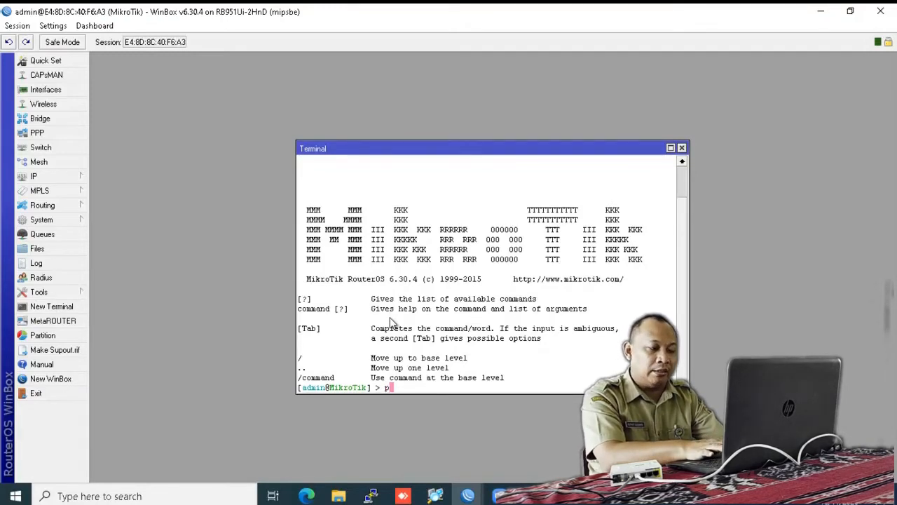
text(8.8.8.8)
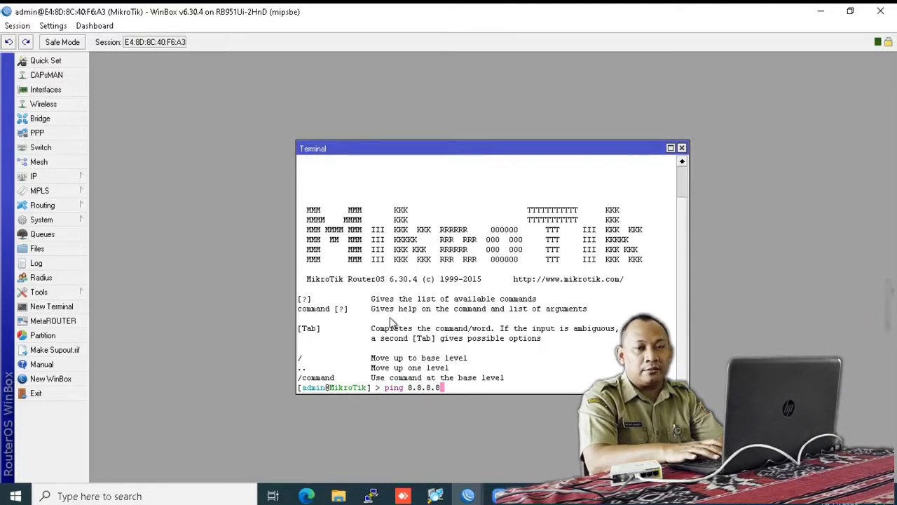
key(Return)
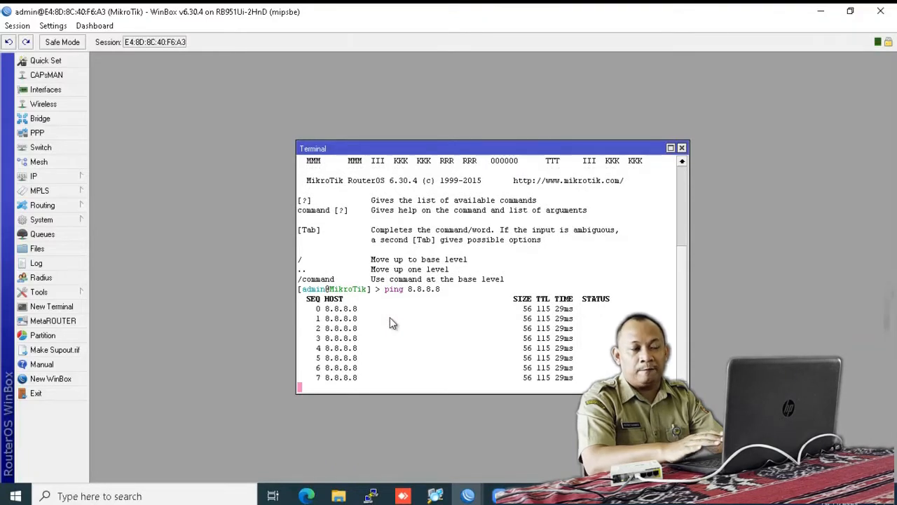
click(681, 148)
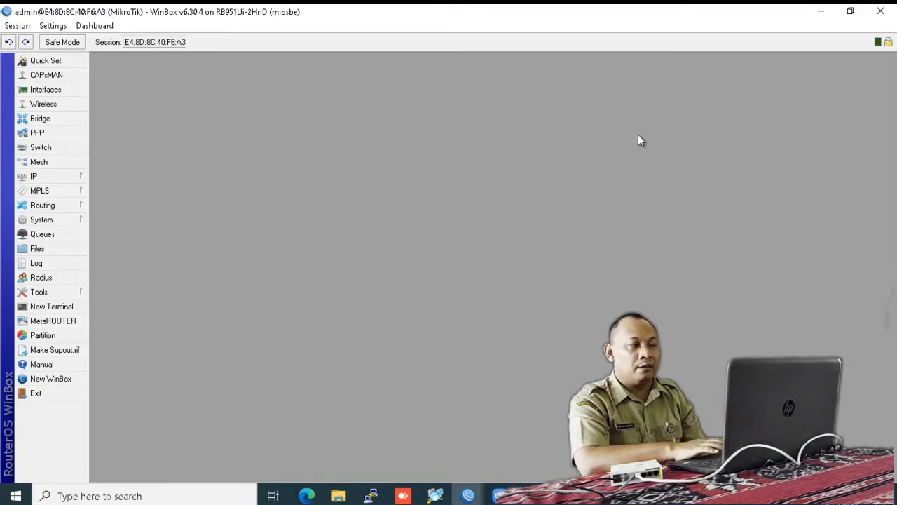
Step: Start a new simple queue named User1 with target 192.168.100.2
click(50, 236)
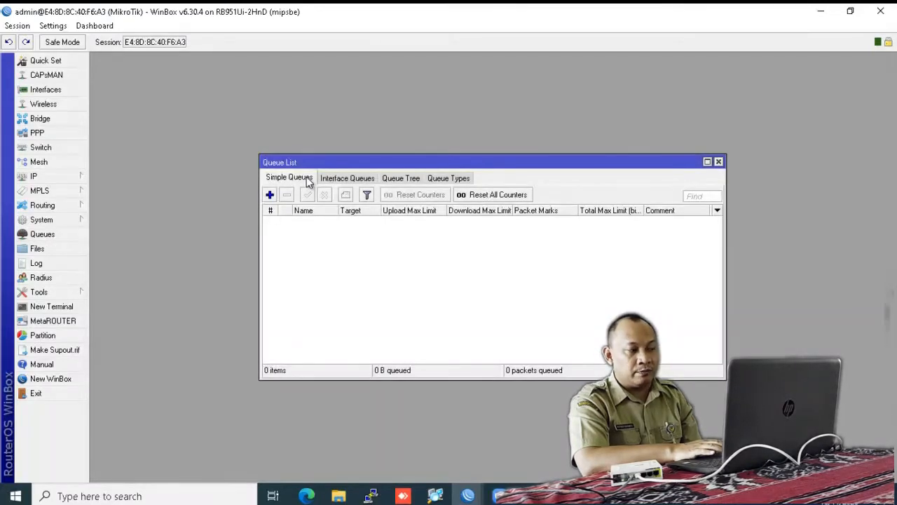
double_click(328, 164)
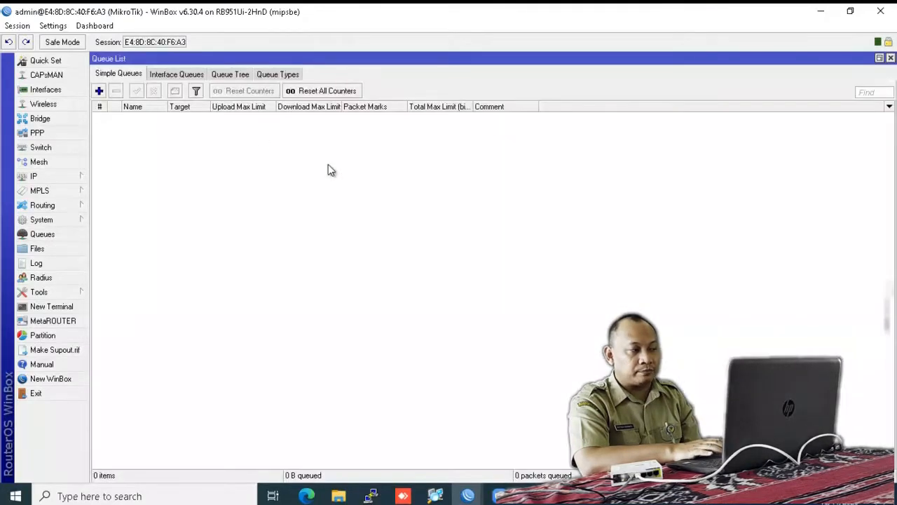
click(99, 92)
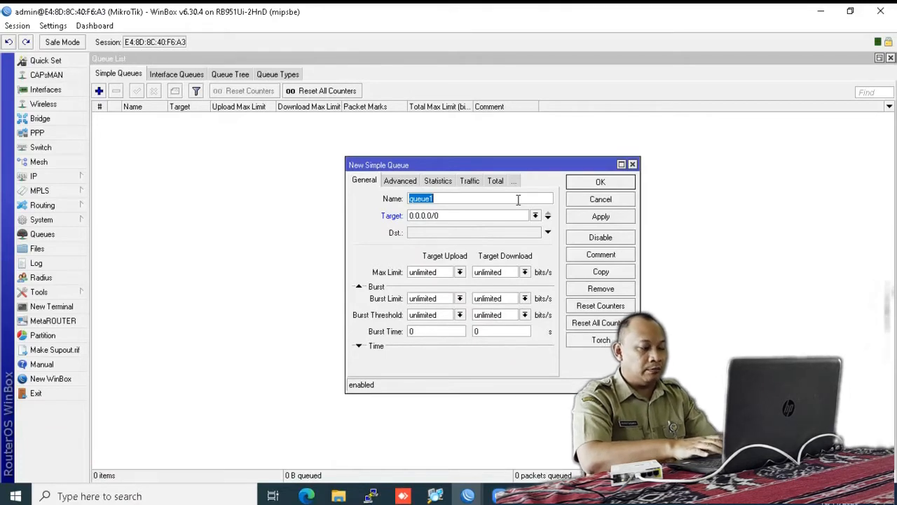
text(User)
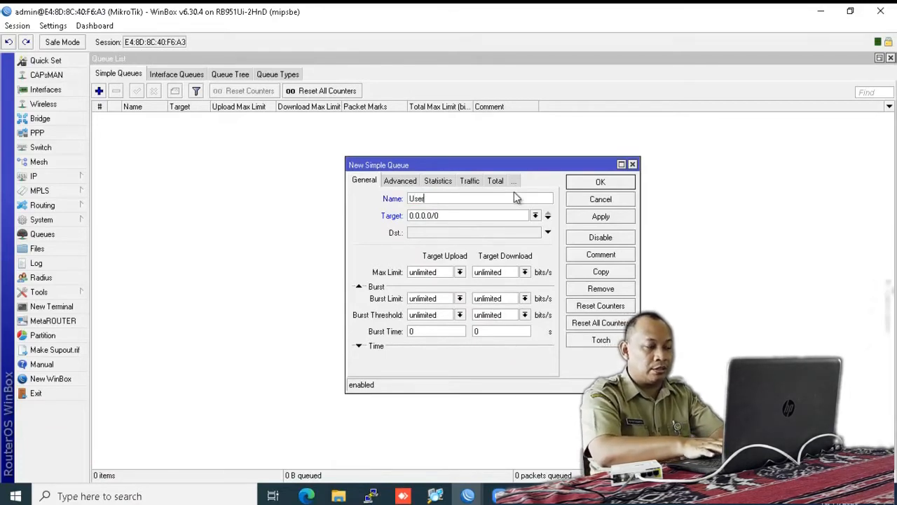
text(1)
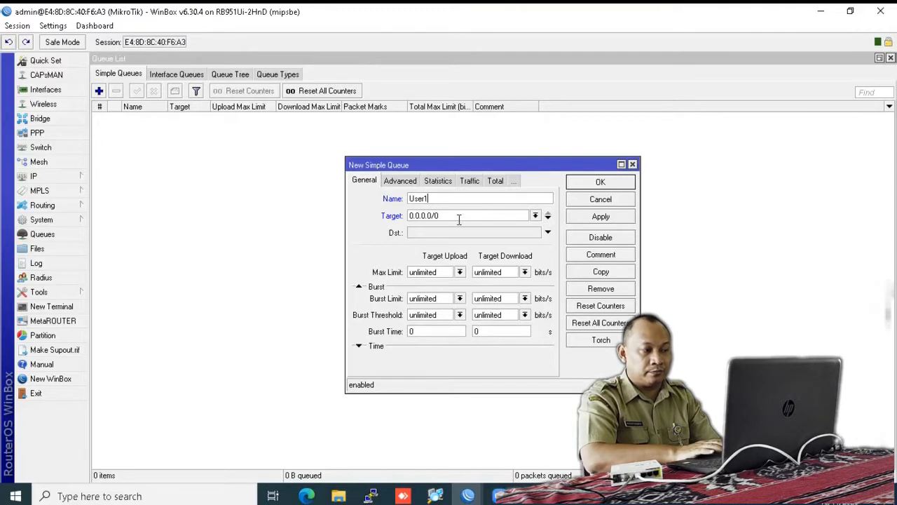
drag(459, 217, 409, 217)
text(192.168.100.)
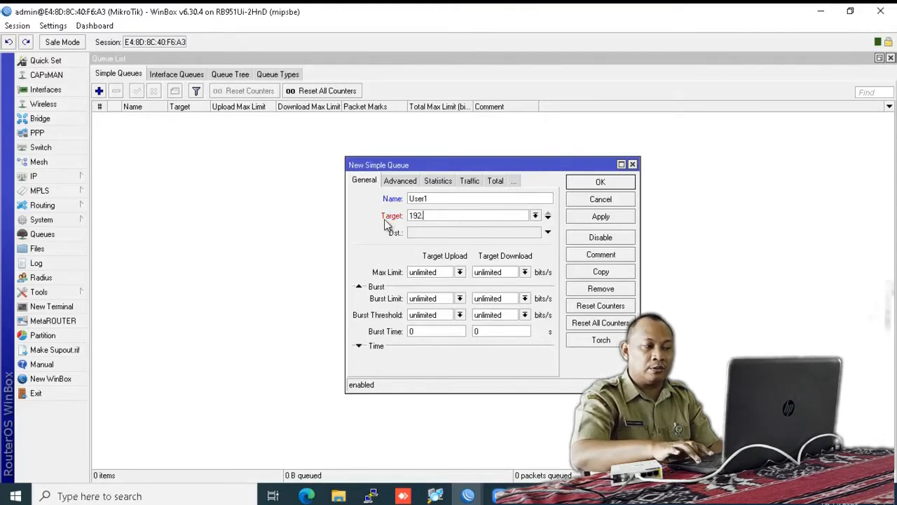
text(2)
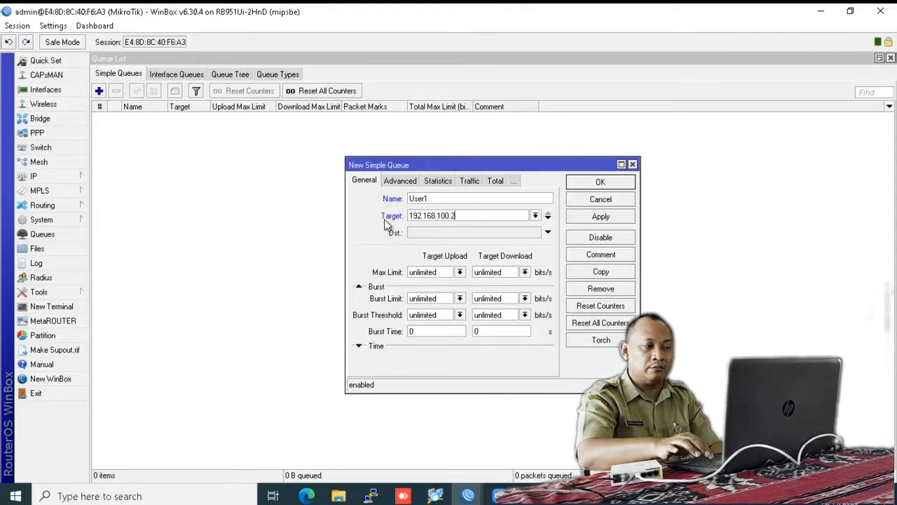
Step: Set User1's max limits to 1M upload and 1M download, save, and widen Target column
click(460, 272)
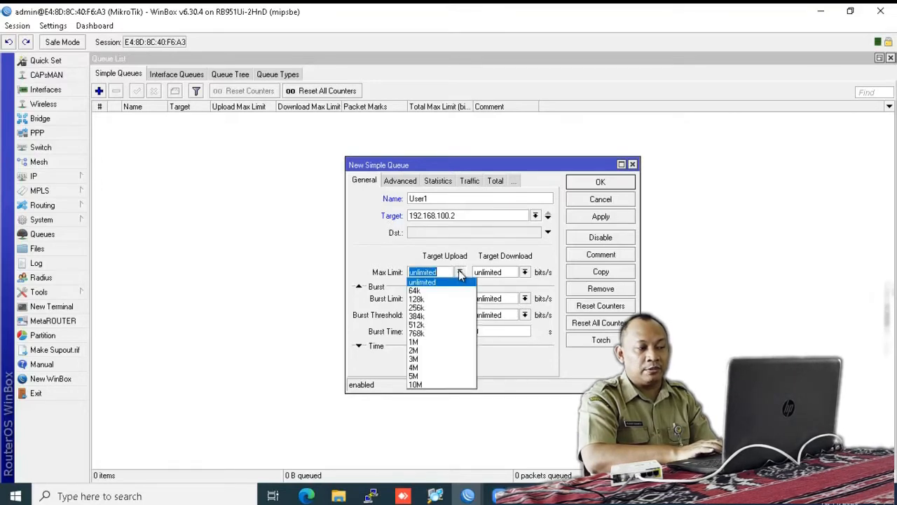
click(417, 341)
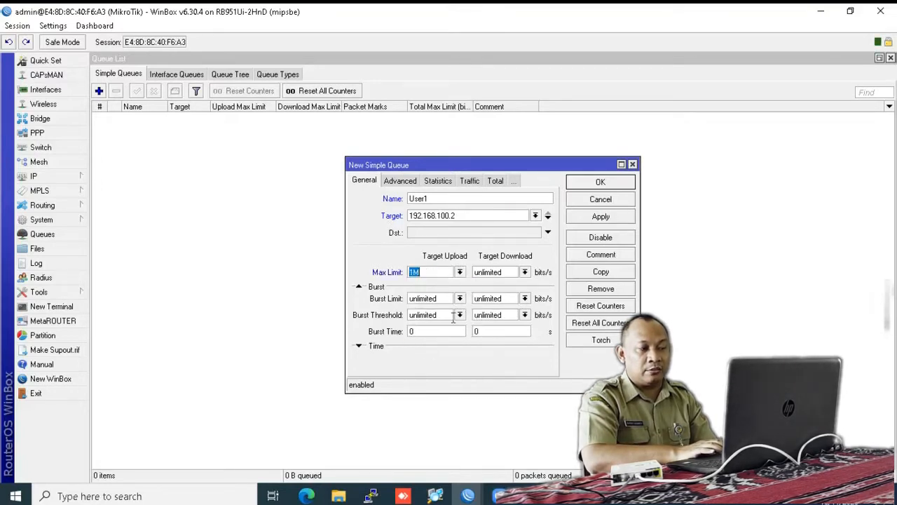
click(525, 272)
click(499, 342)
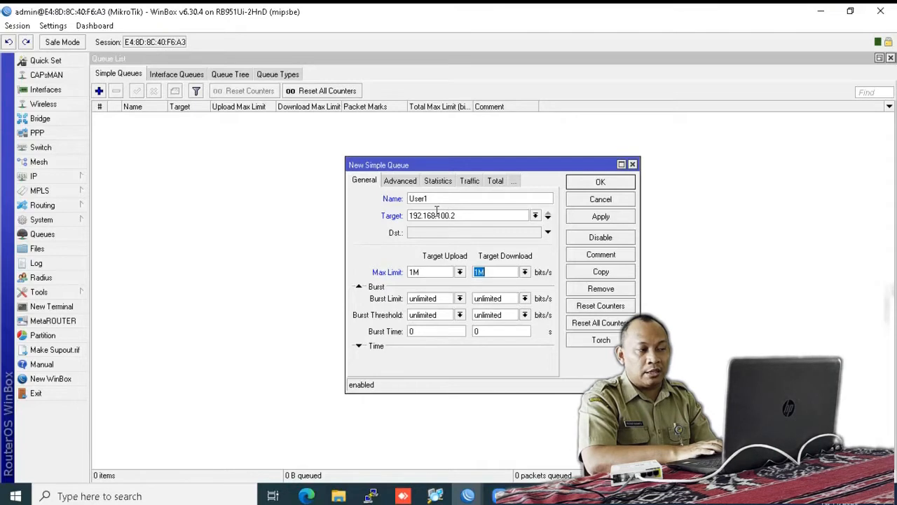
drag(428, 198, 405, 208)
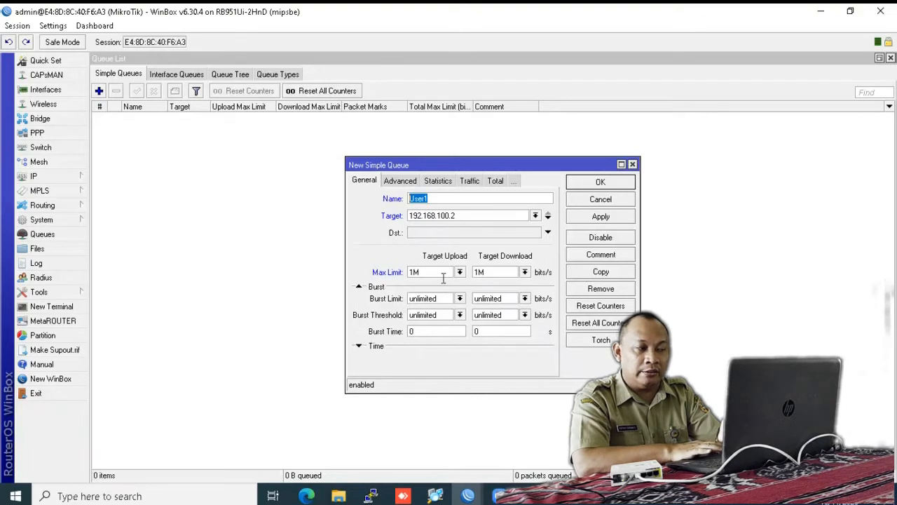
click(601, 183)
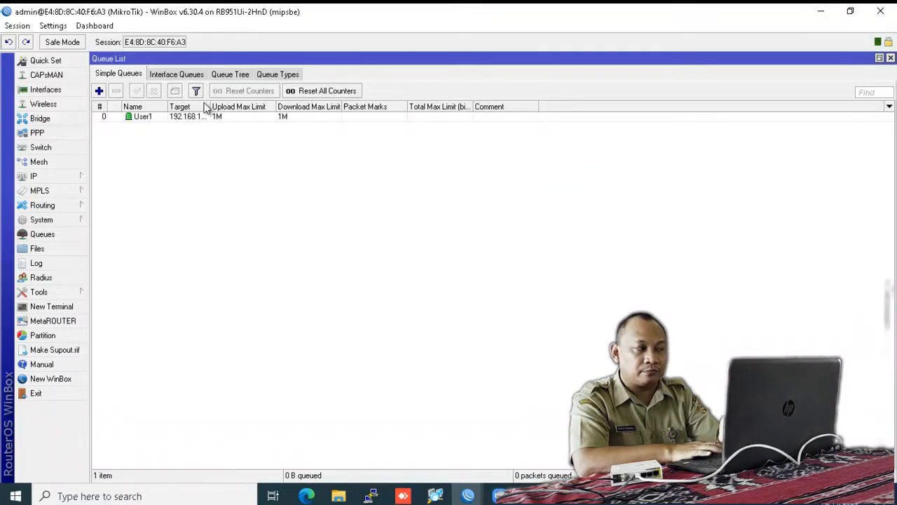
drag(208, 107, 235, 106)
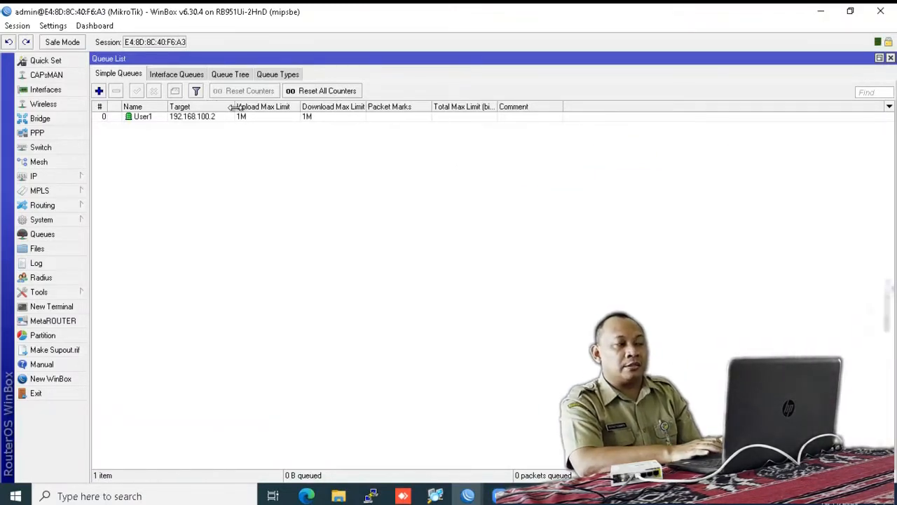
Step: Create queue User2 for 192.168.100.3 with 1M upload and 1M download max limits
click(99, 91)
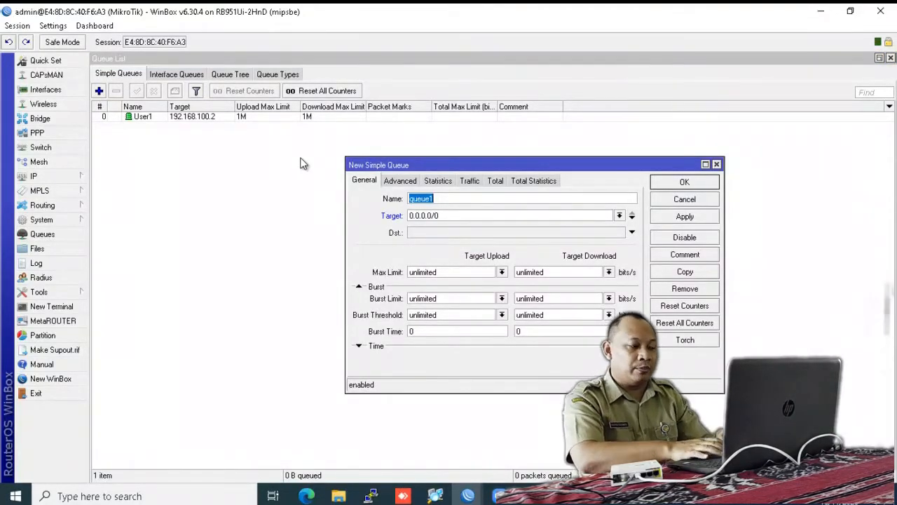
text(User)
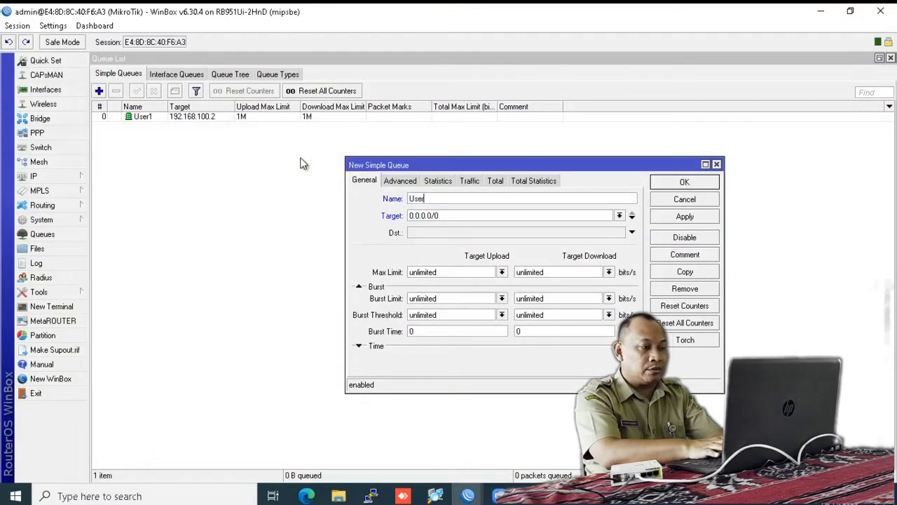
text(2)
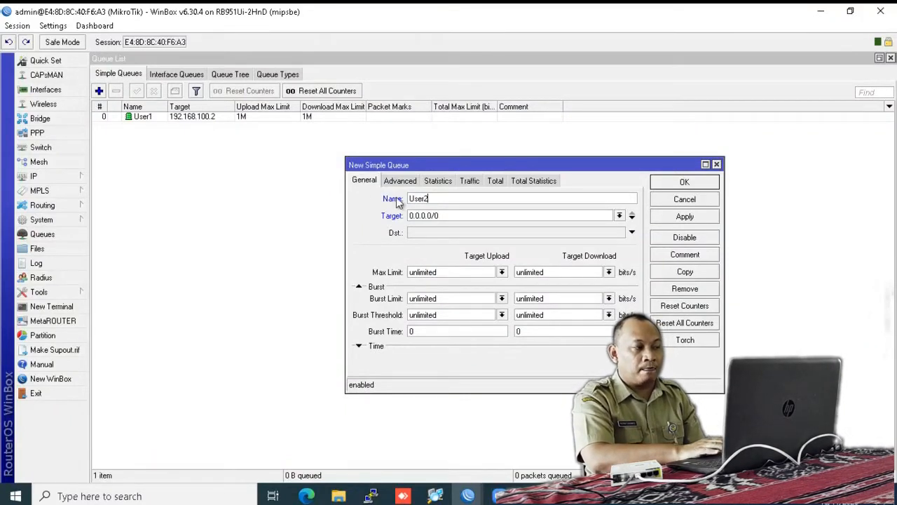
double_click(450, 216)
text(19)
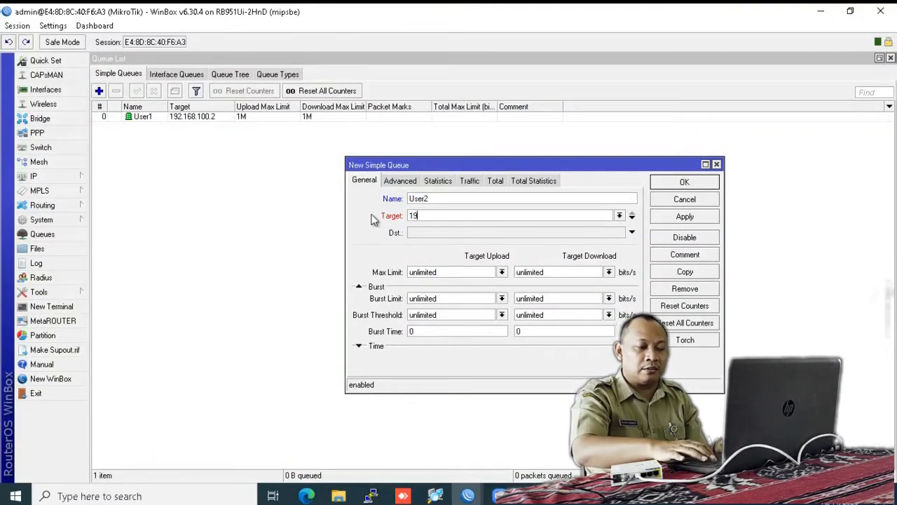
text(2.168.1)
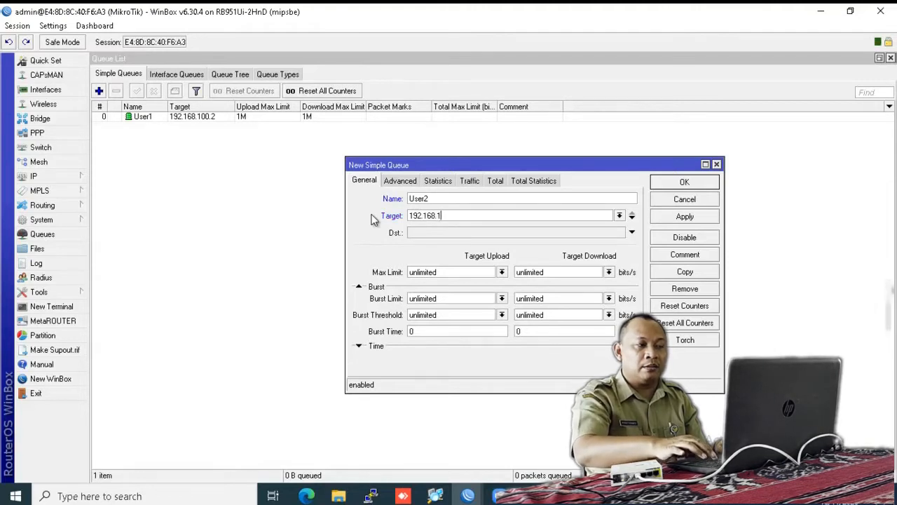
text(00.3)
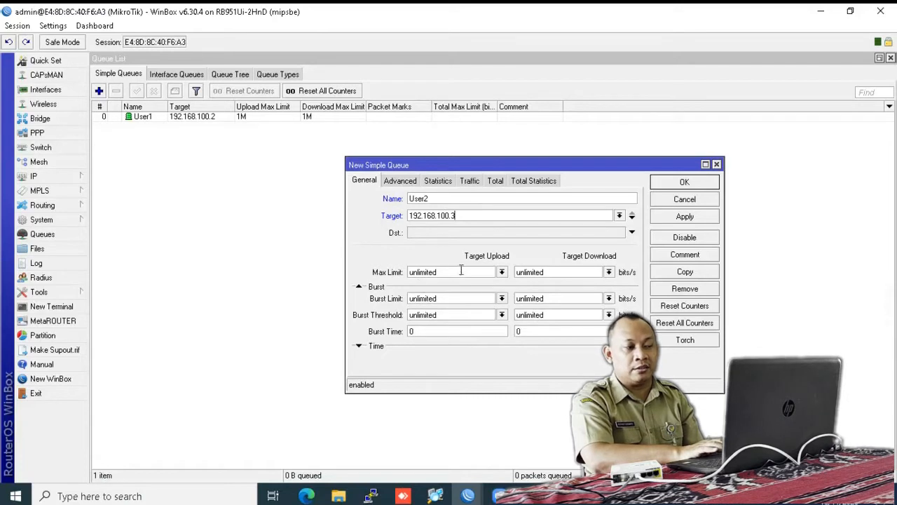
click(502, 272)
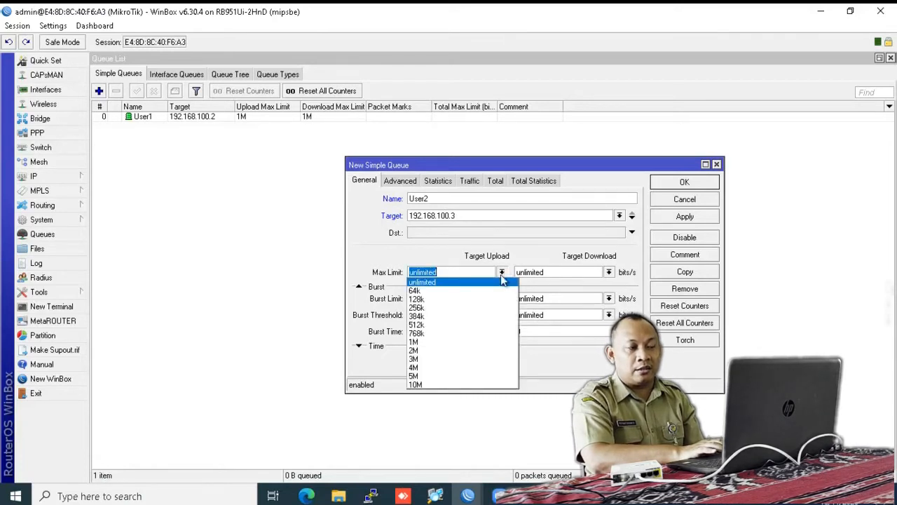
click(466, 342)
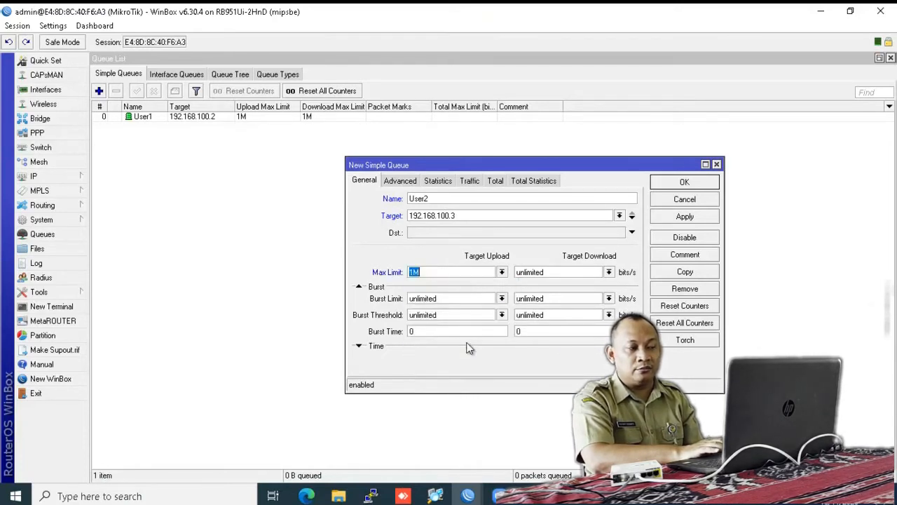
click(609, 272)
click(574, 342)
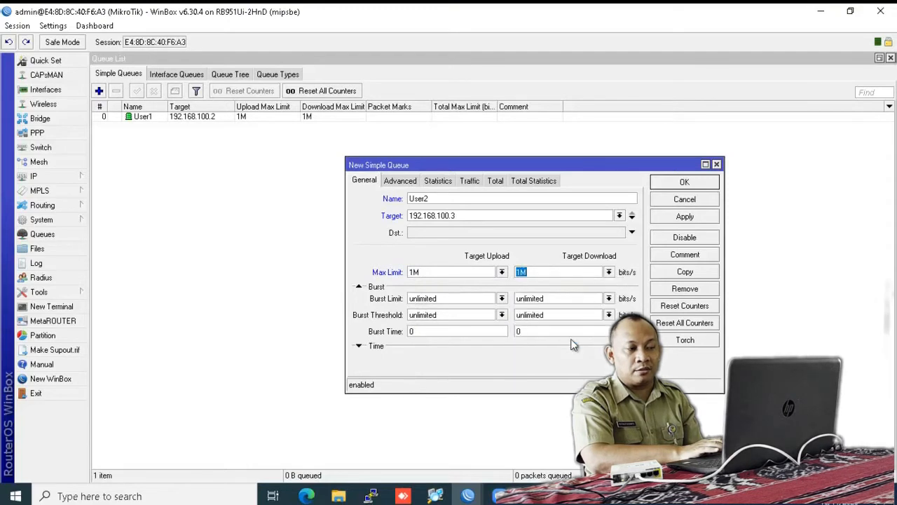
click(684, 182)
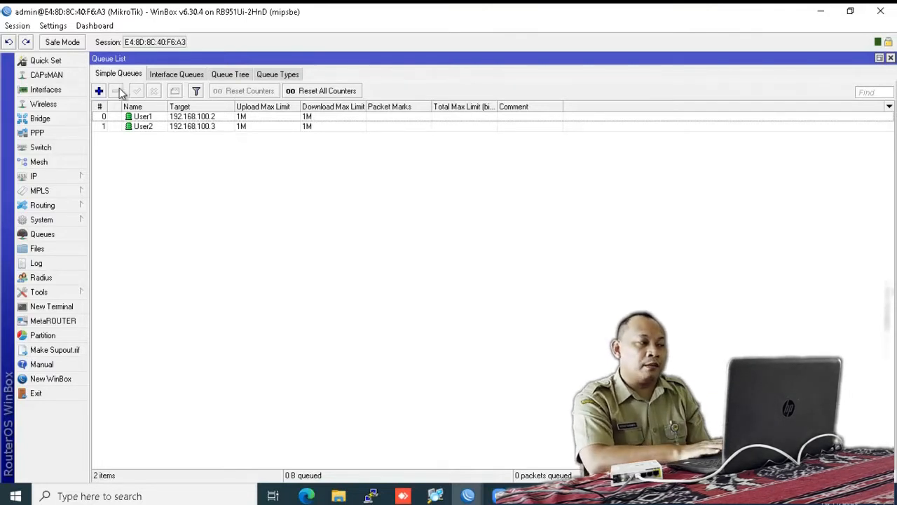
Step: Create simple queue TOTAL for target 192.168.100.0/24 with 2M upload and 2M download max limits
click(99, 90)
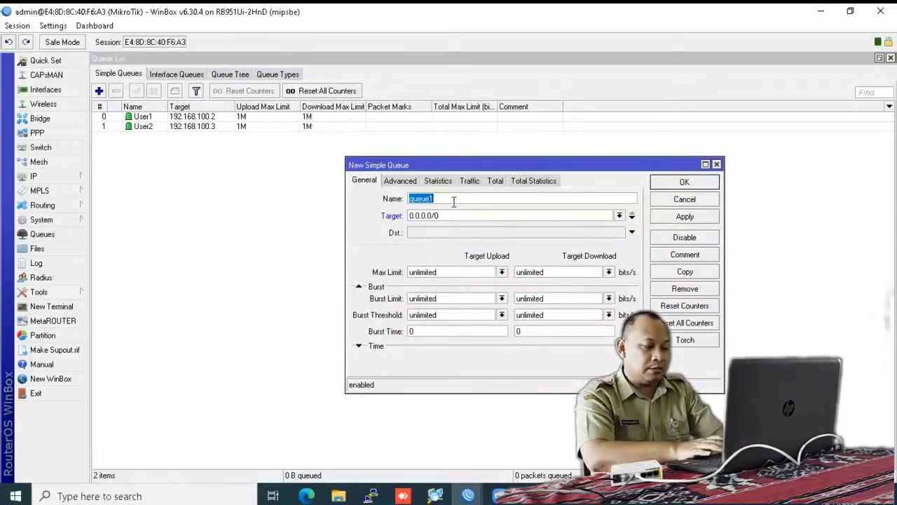
text(TOTAL)
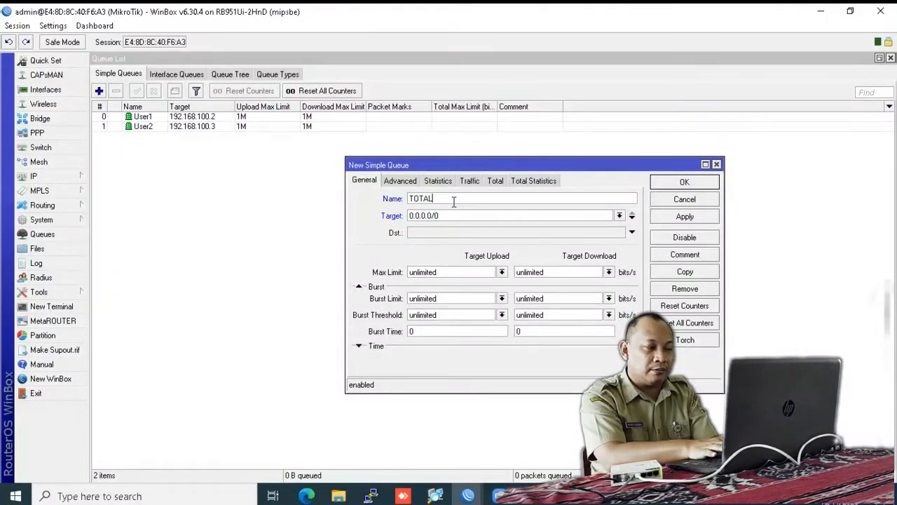
drag(441, 212, 376, 218)
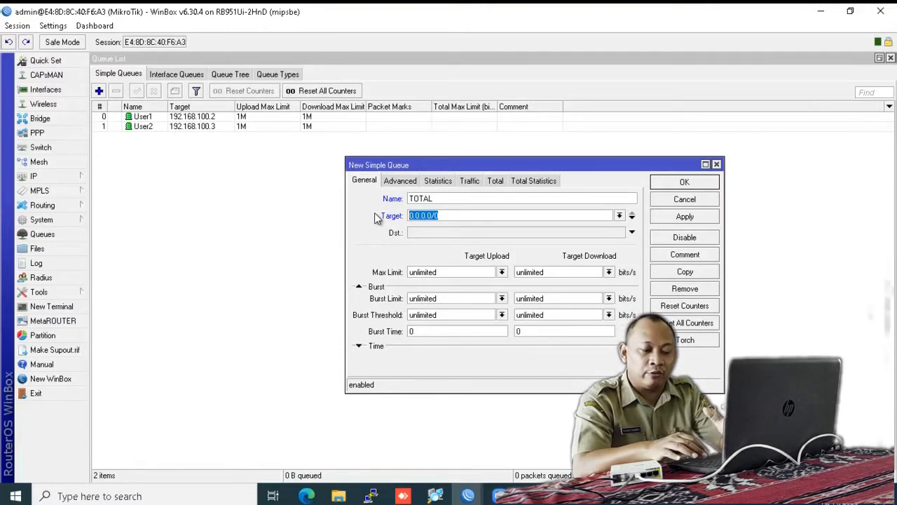
text(192.168.1)
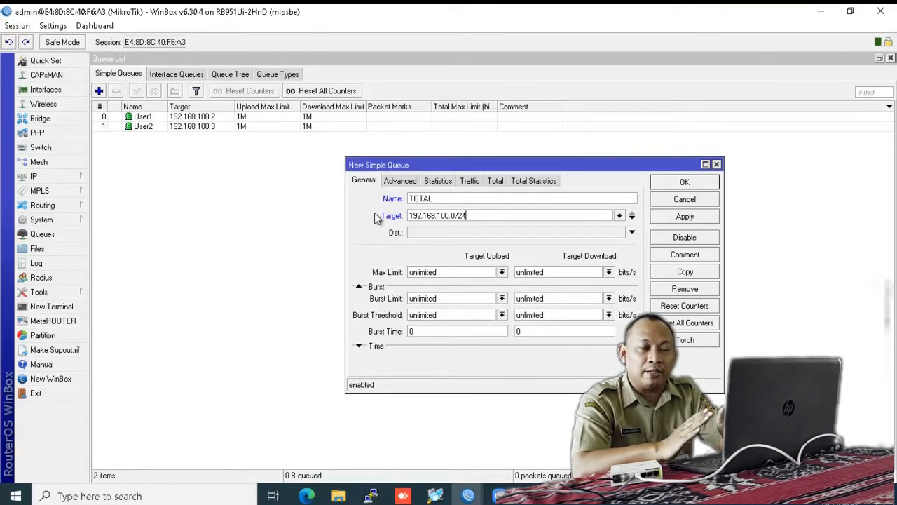
click(501, 272)
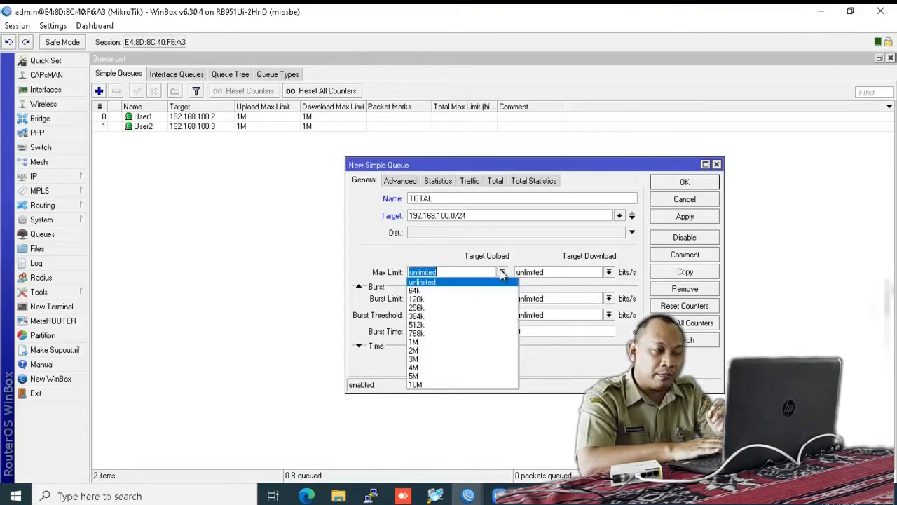
click(459, 350)
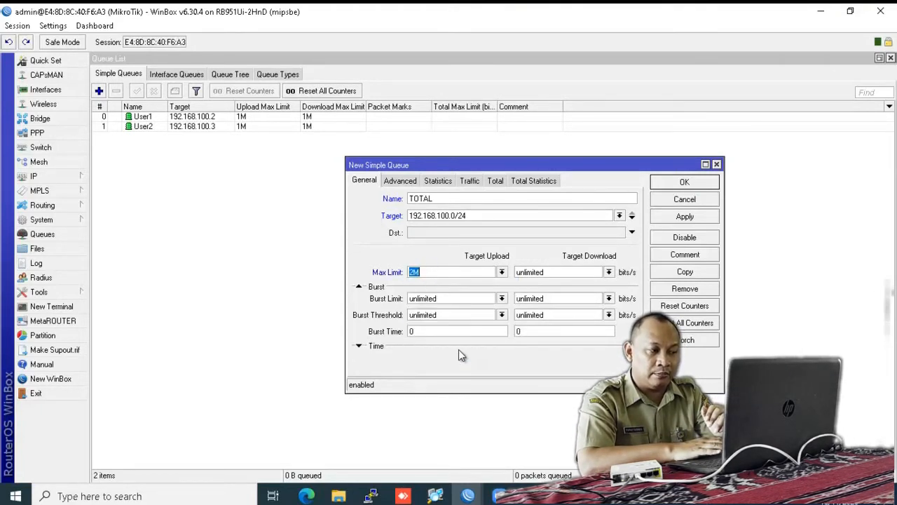
click(608, 272)
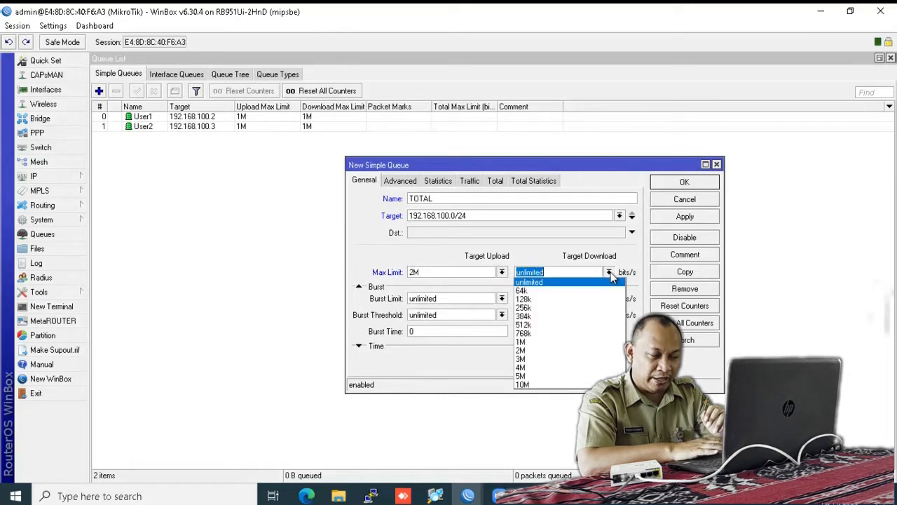
click(554, 350)
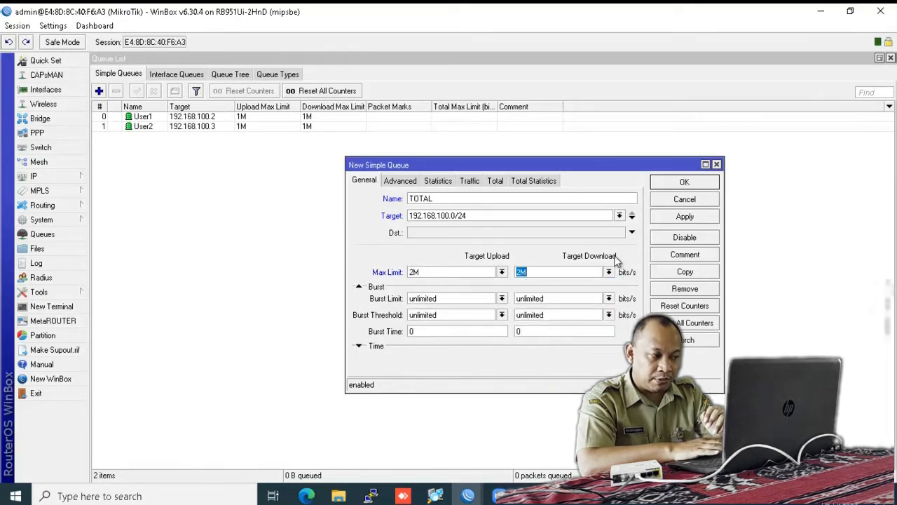
click(680, 182)
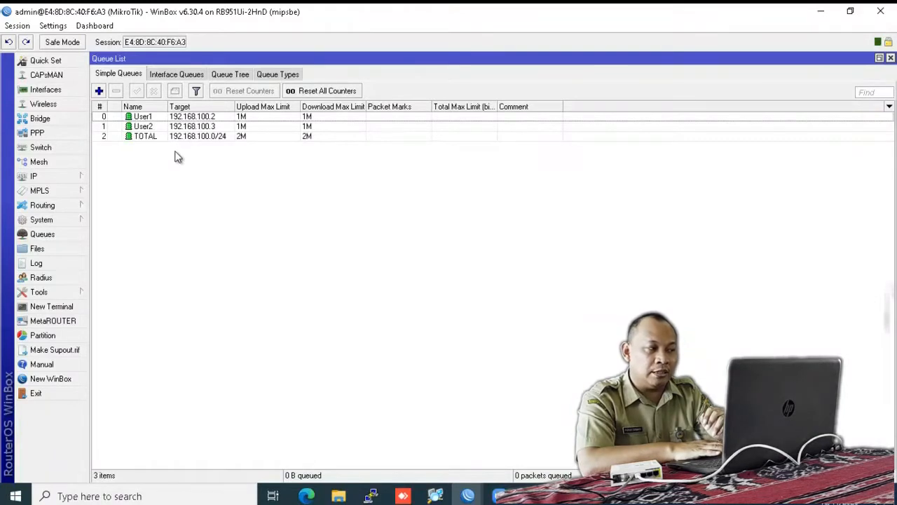
Step: Sort the Simple Queues list by Name so User2, User1, TOTAL appear in that order
click(162, 107)
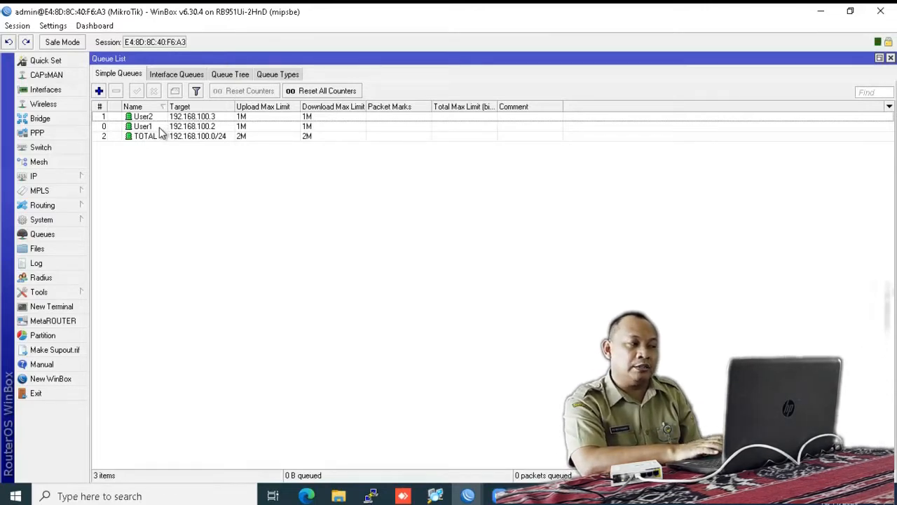
Step: Set User1's parent queue to TOTAL on its Advanced tab and save
double_click(143, 126)
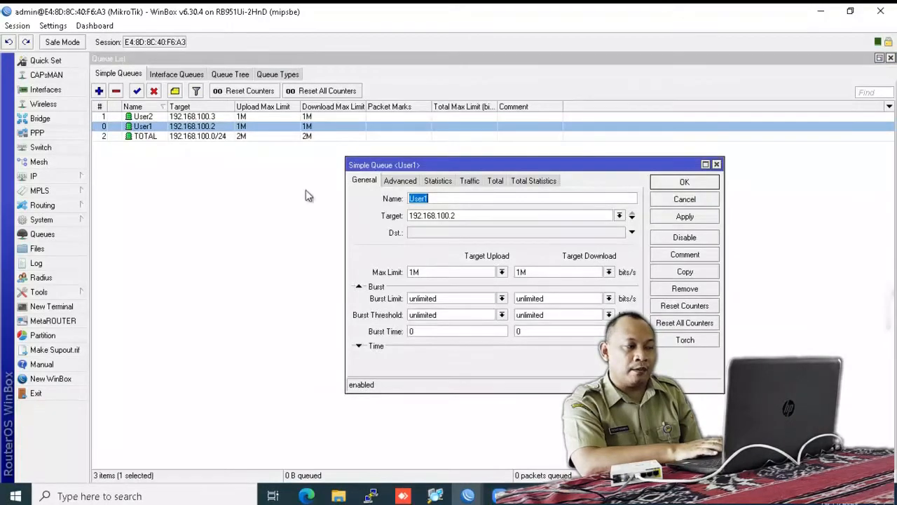
click(397, 182)
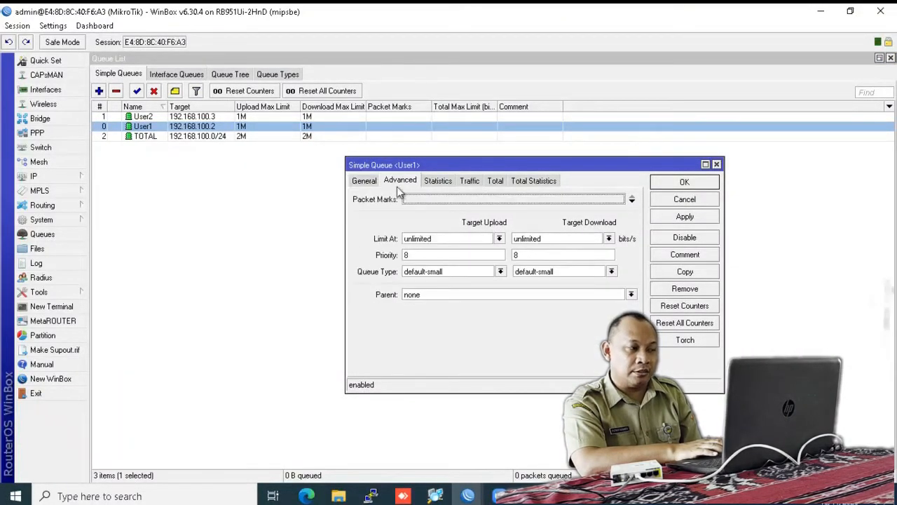
click(631, 294)
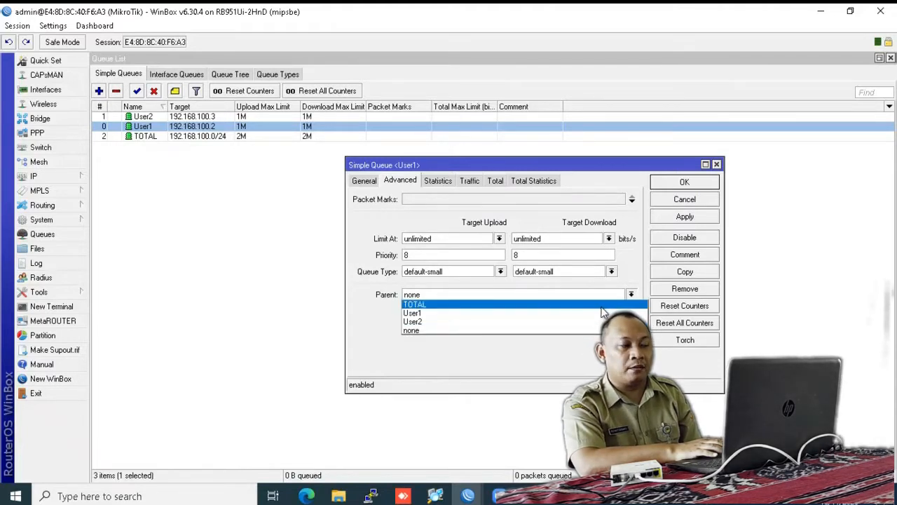
click(601, 305)
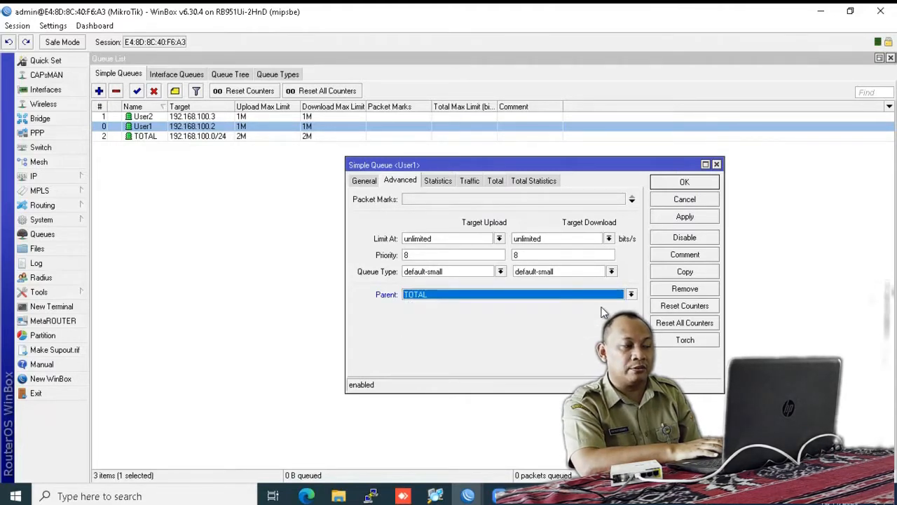
click(681, 181)
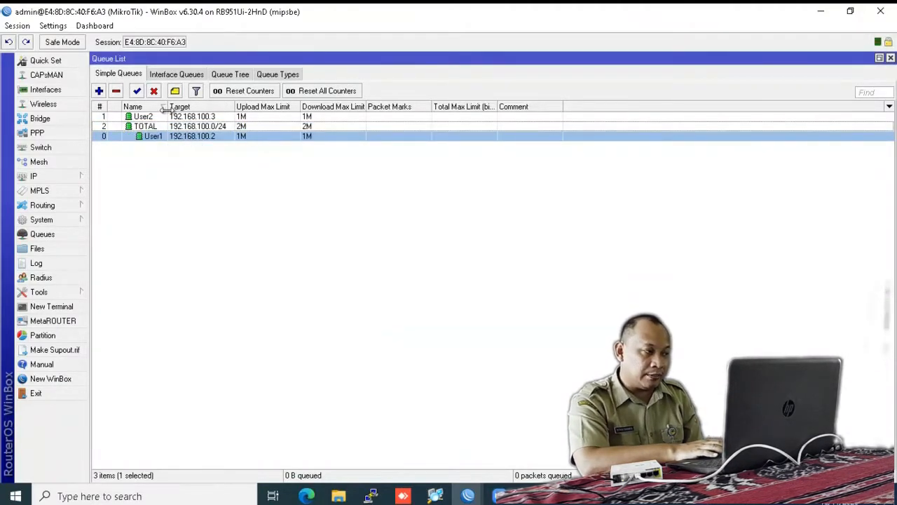
Step: Widen the Name and Target columns and check the TOTAL, User1 and User2 entries
drag(166, 107, 188, 107)
drag(255, 106, 290, 106)
click(146, 129)
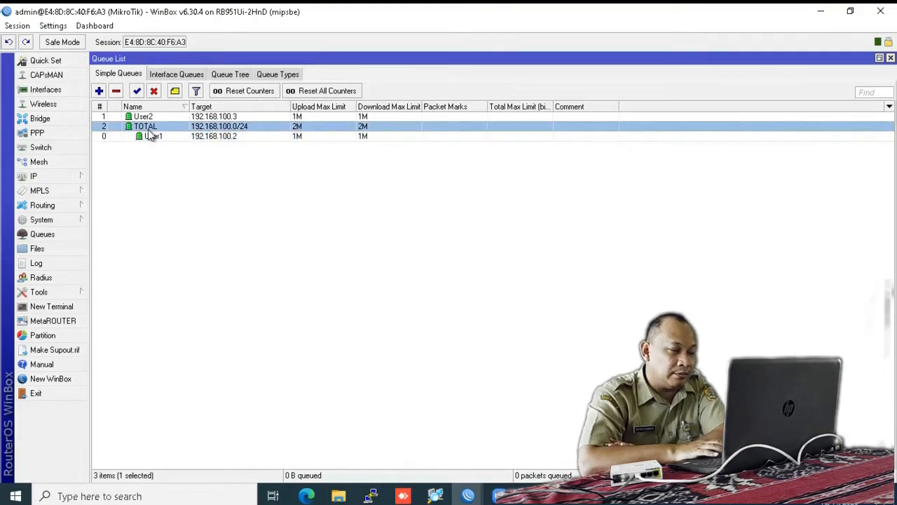
click(157, 139)
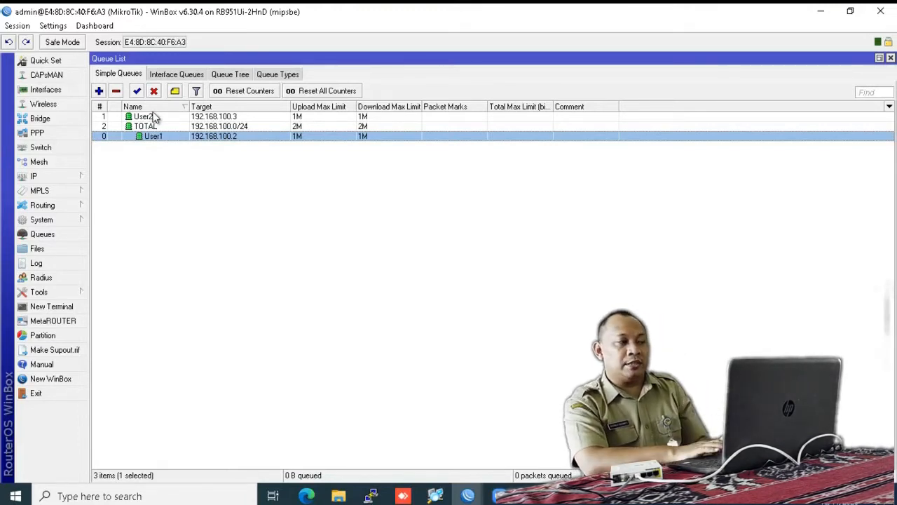
click(163, 119)
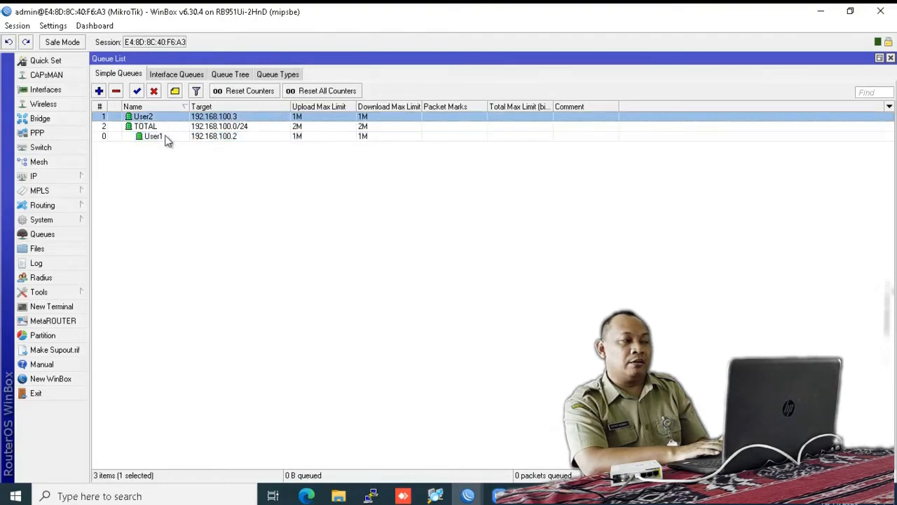
click(166, 138)
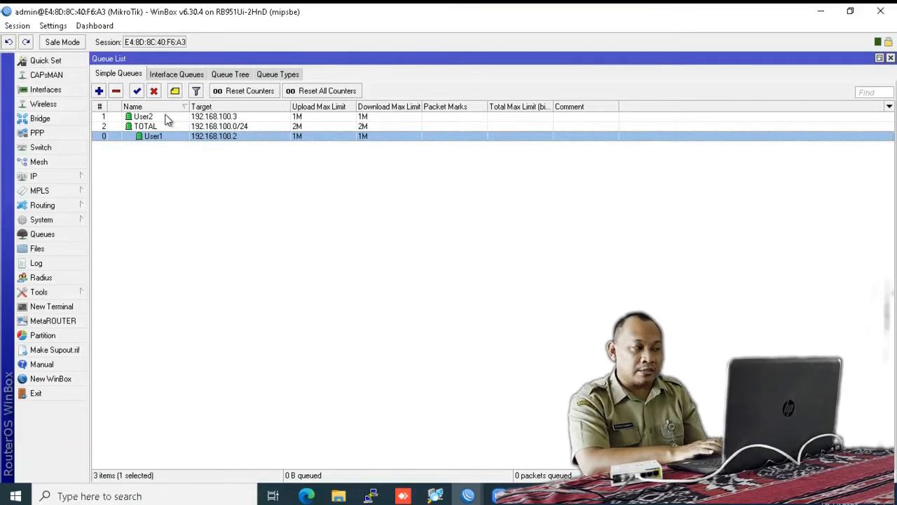
Step: Set User2's parent queue to TOTAL as well, then open the Windows network status settings
click(167, 117)
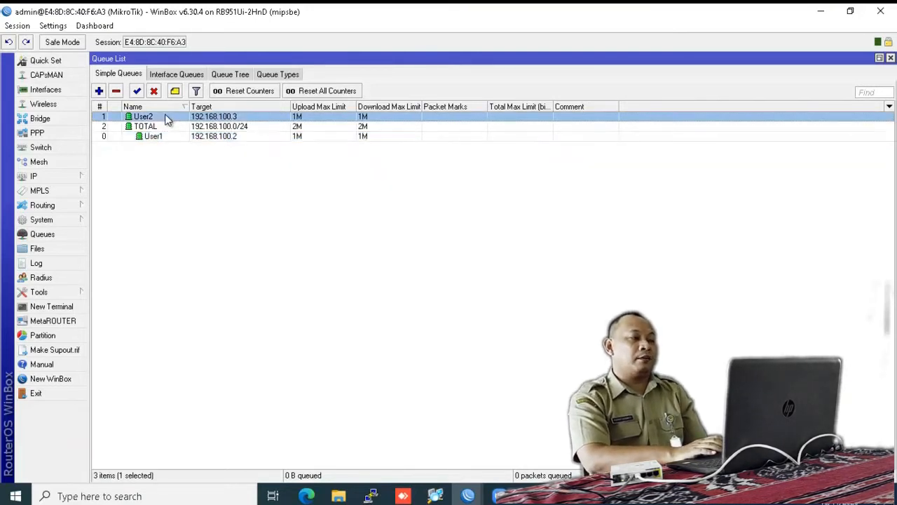
double_click(167, 117)
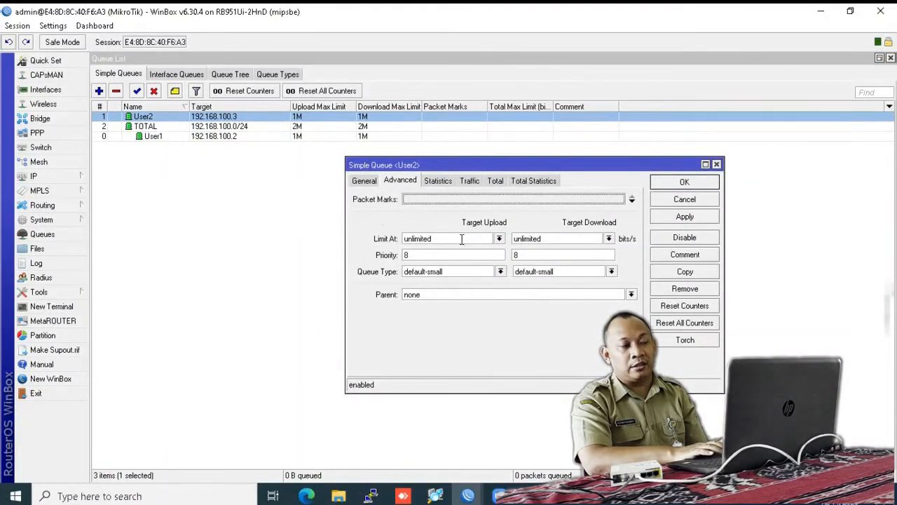
click(367, 180)
click(399, 180)
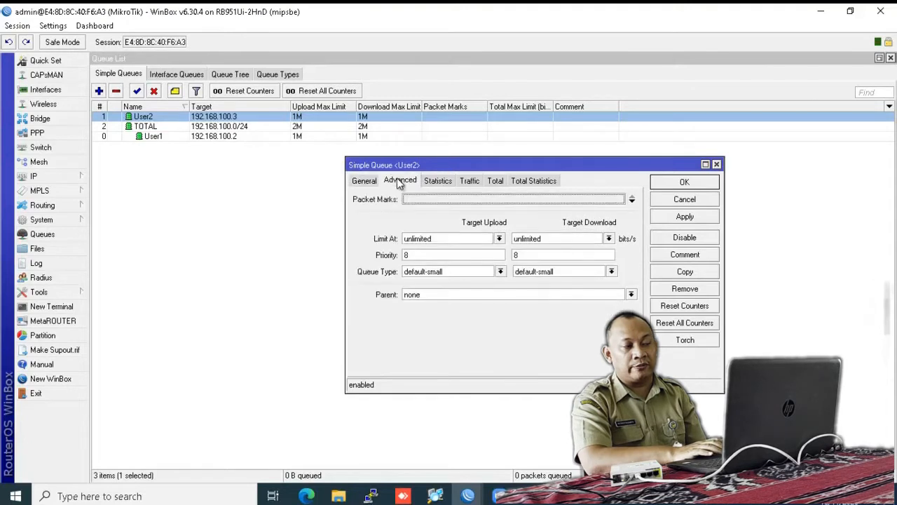
click(365, 181)
click(408, 179)
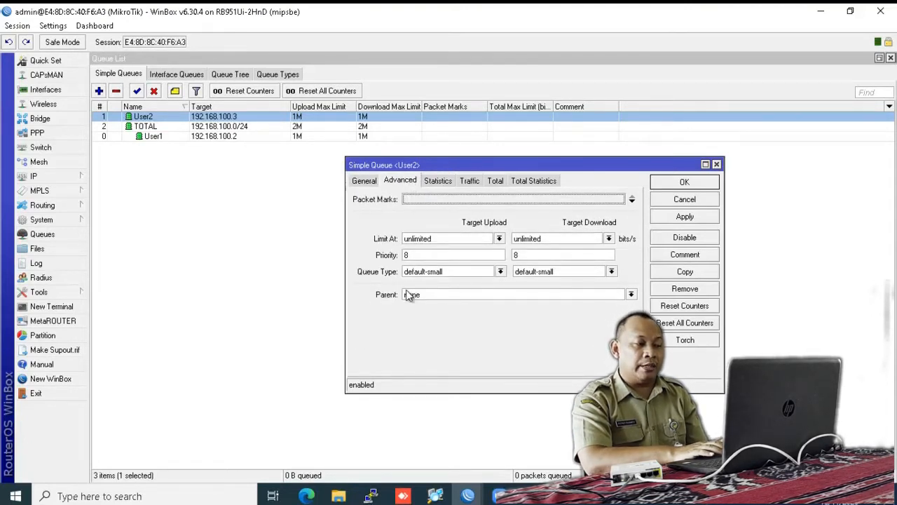
click(630, 294)
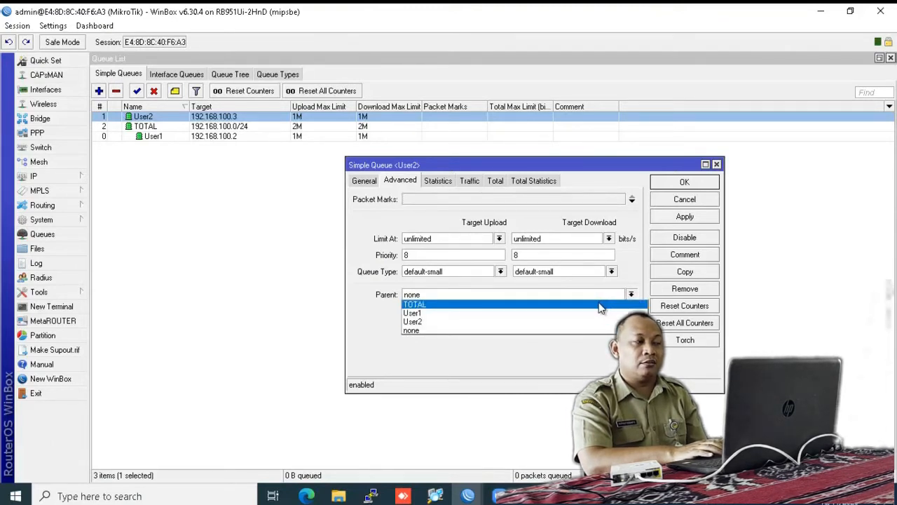
click(600, 306)
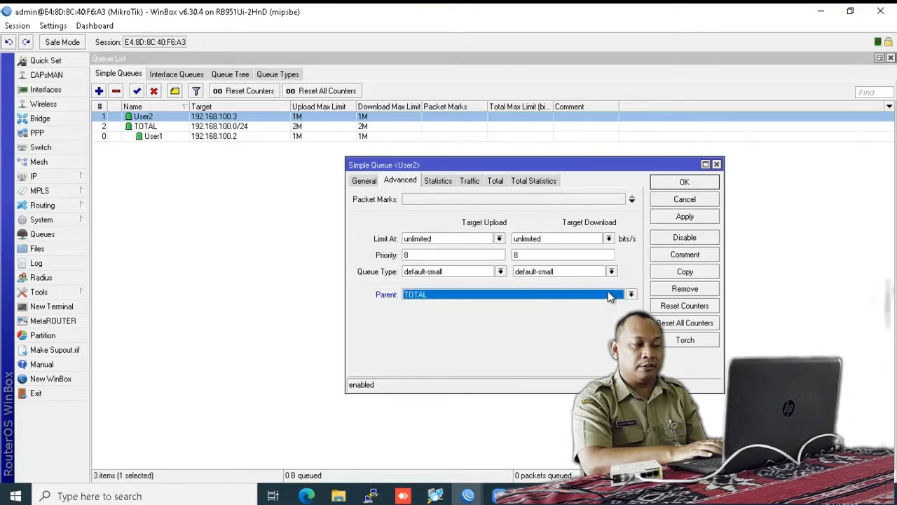
click(683, 183)
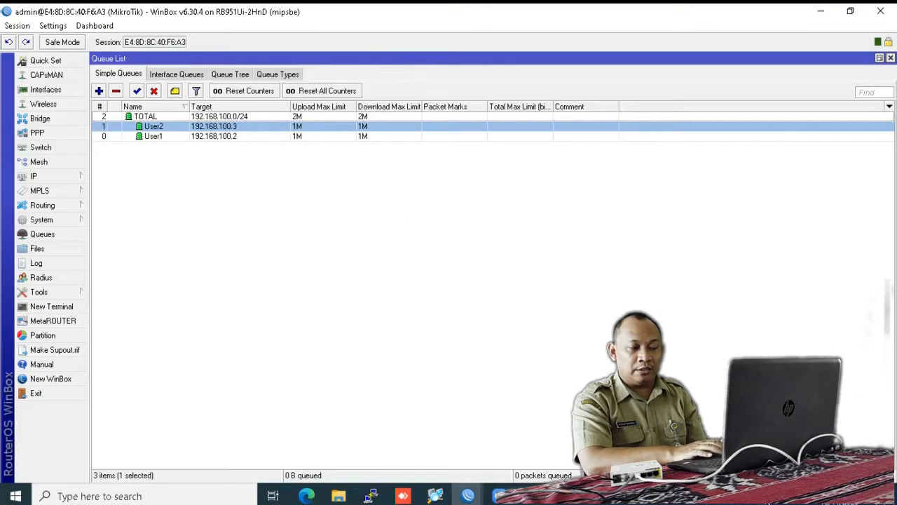
click(785, 496)
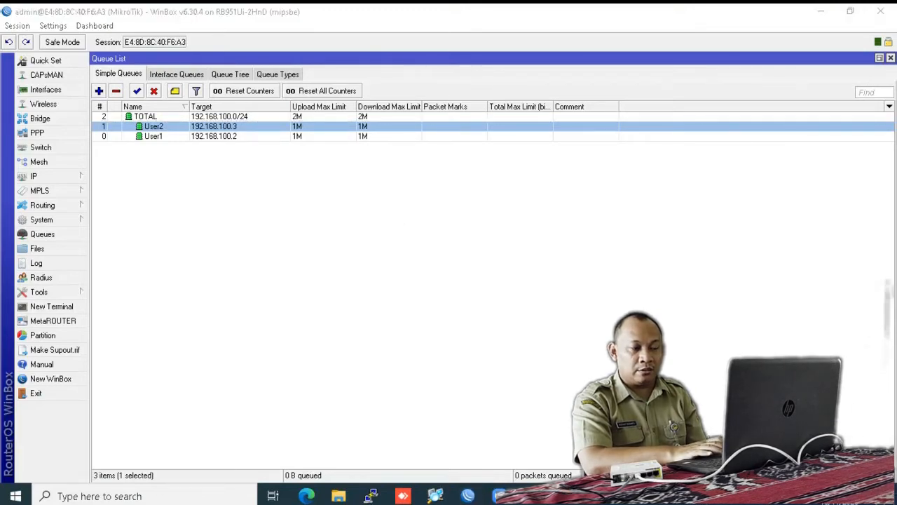
click(764, 471)
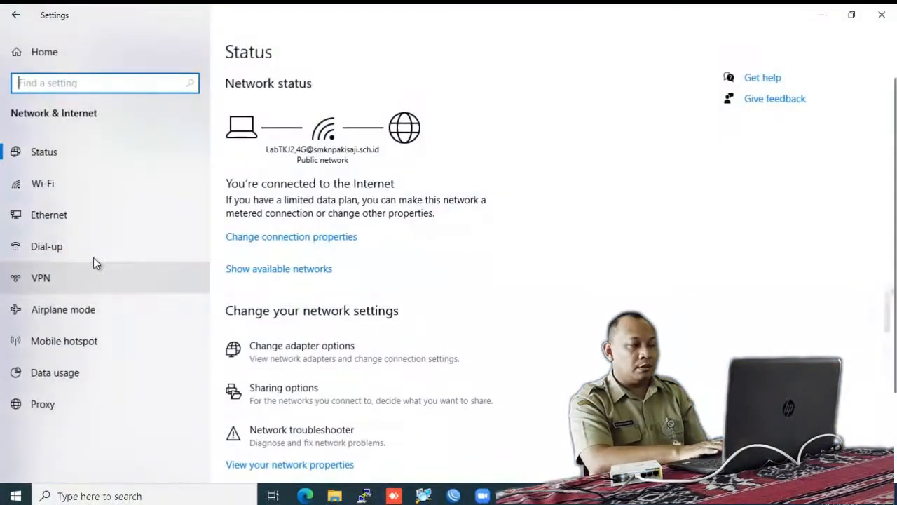
Step: Go from Ethernet settings to adapter options and open the Ethernet 7 (TP-LINK USB) Properties
click(49, 205)
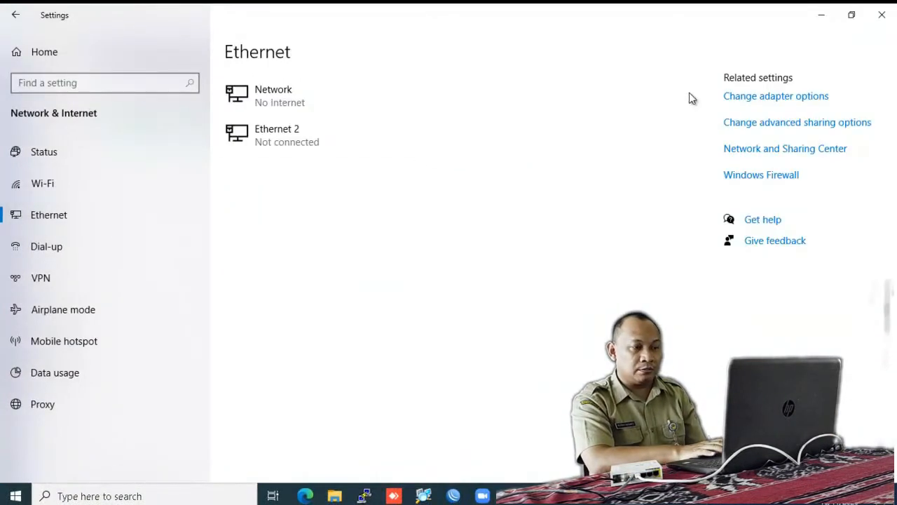
click(733, 102)
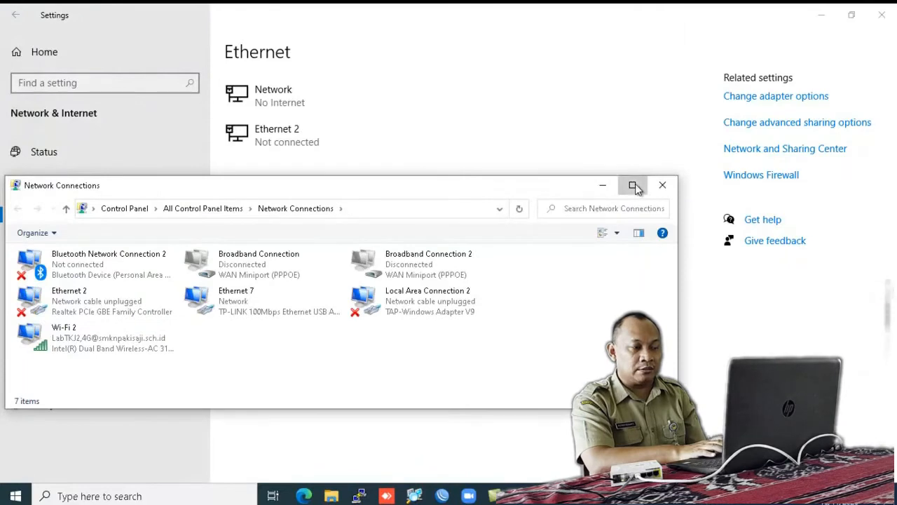
click(632, 184)
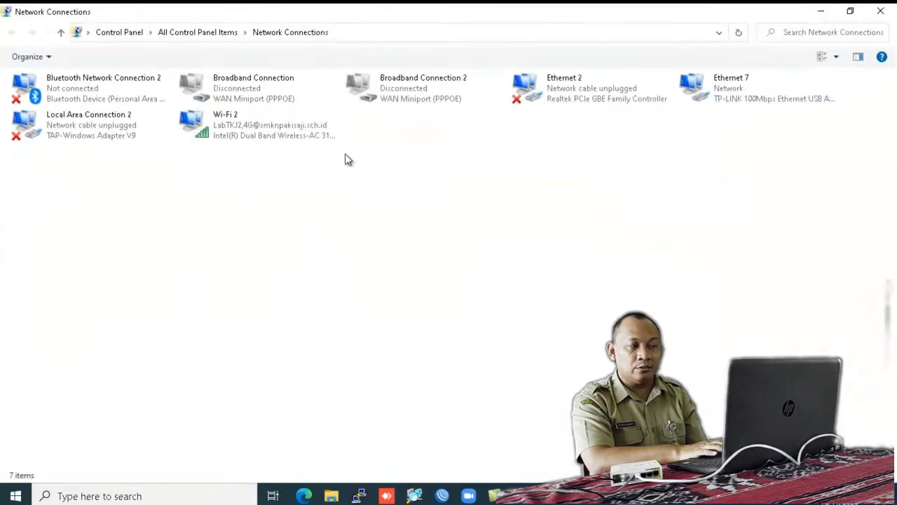
click(735, 82)
right_click(734, 82)
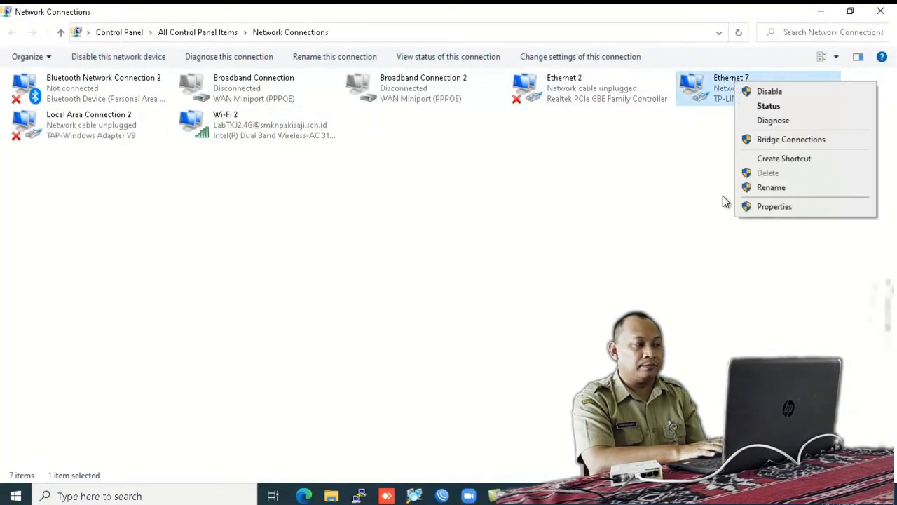
click(767, 208)
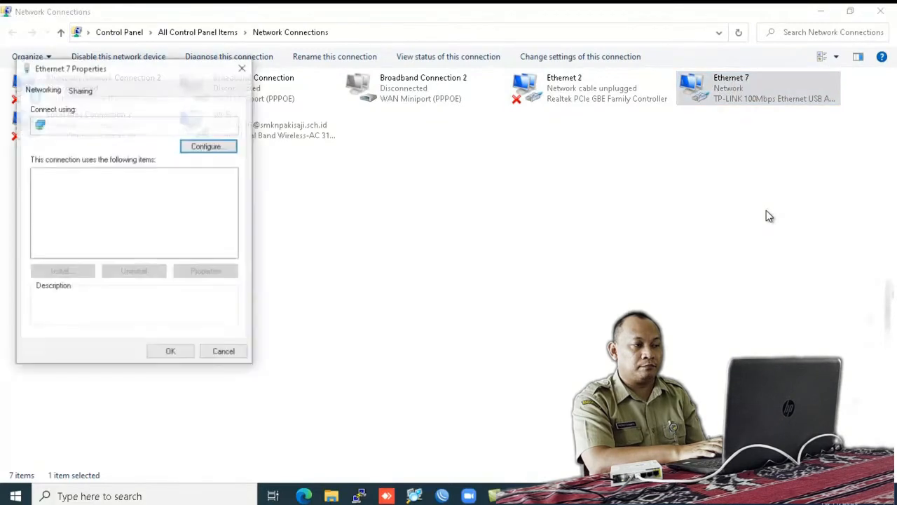
Step: Give Ethernet 7 static IPv4 192.168.100.2/255.255.255.0, gateway 192.168.100.1, DNS 8.8.8.8 and 8.8.4.4
click(152, 209)
double_click(151, 209)
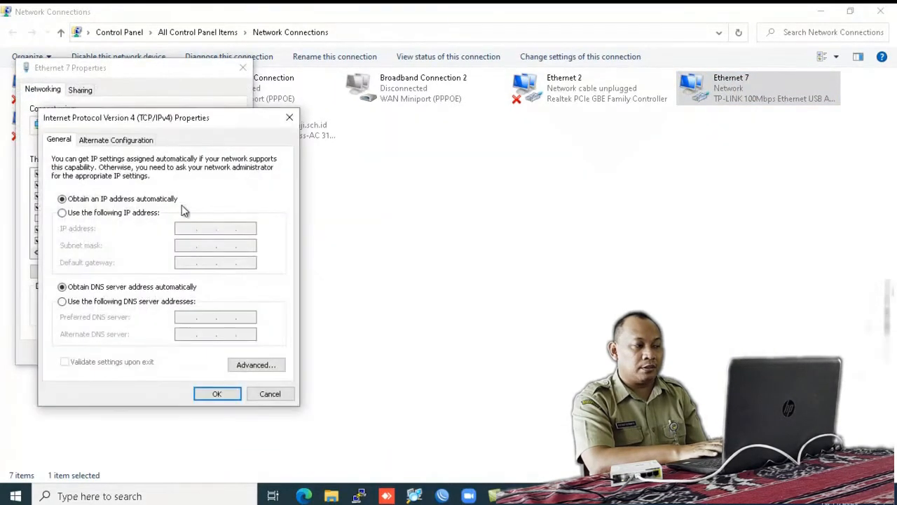
click(147, 216)
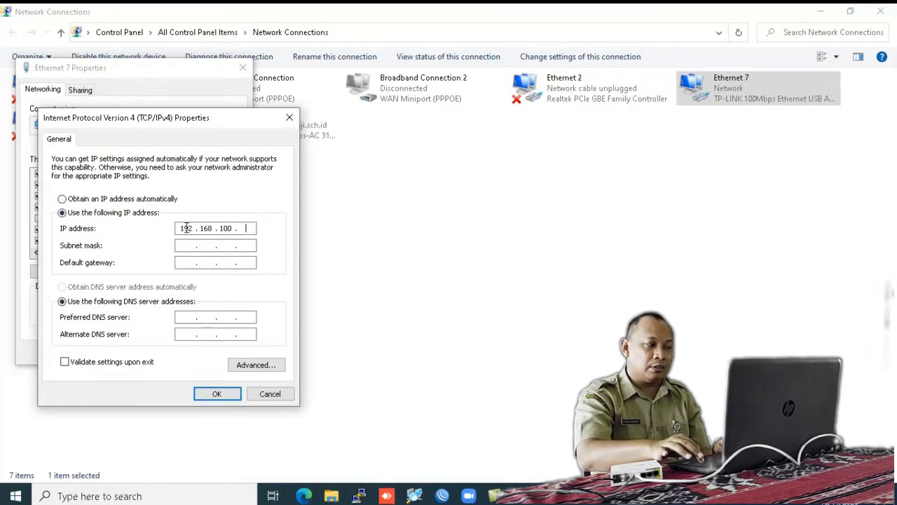
key(Tab)
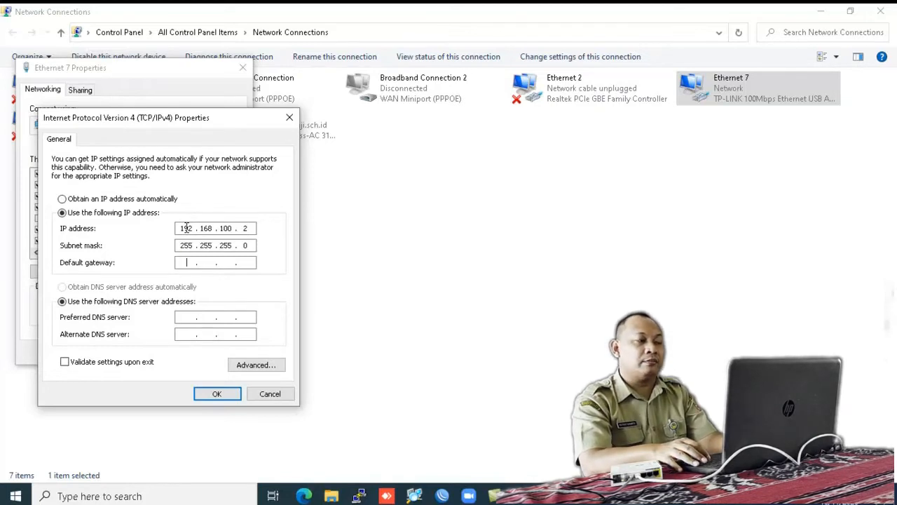
text(192 . 16)
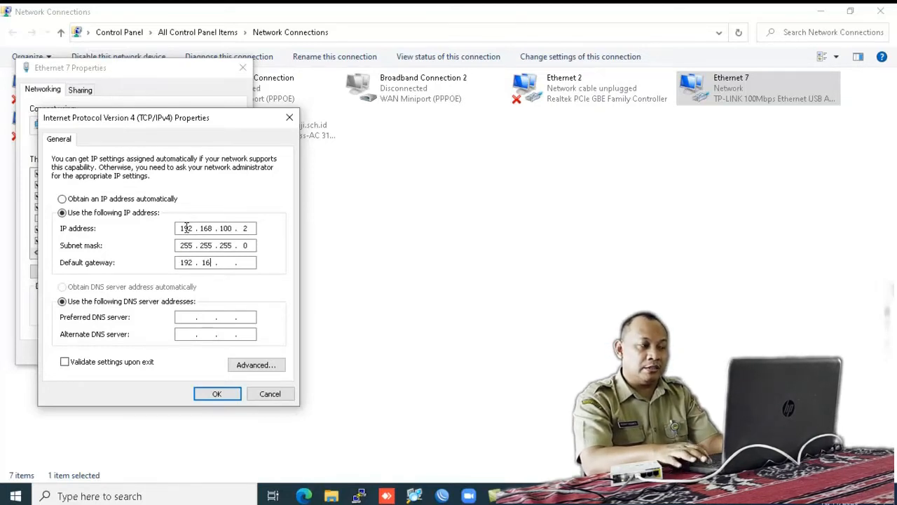
text(8 . 100)
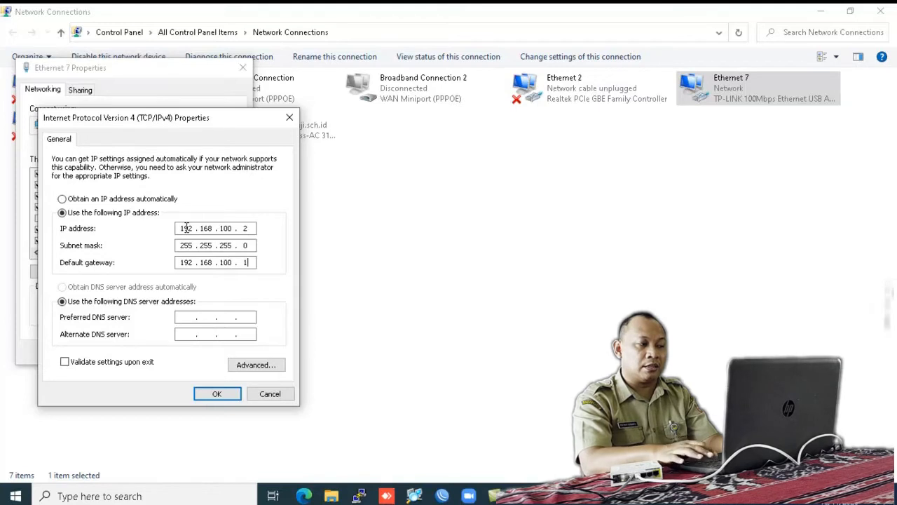
text( . 1)
key(Tab)
key(Tab)
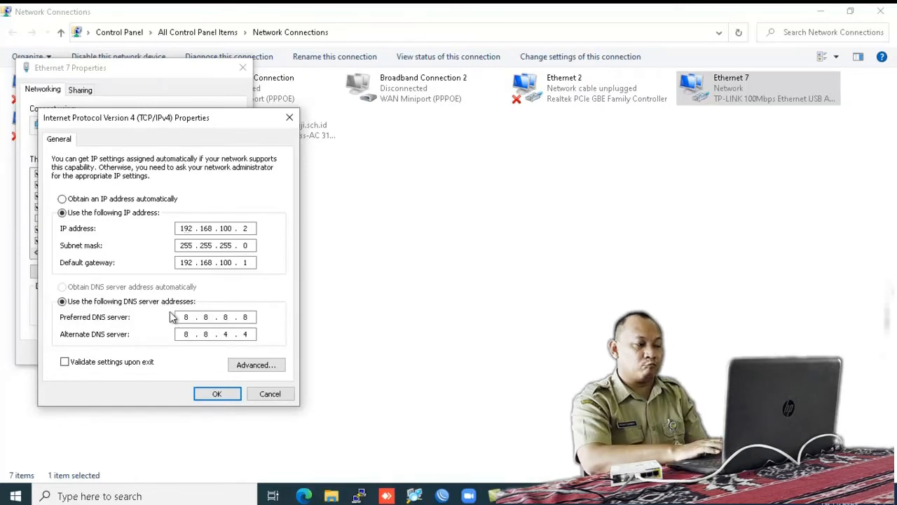
click(218, 395)
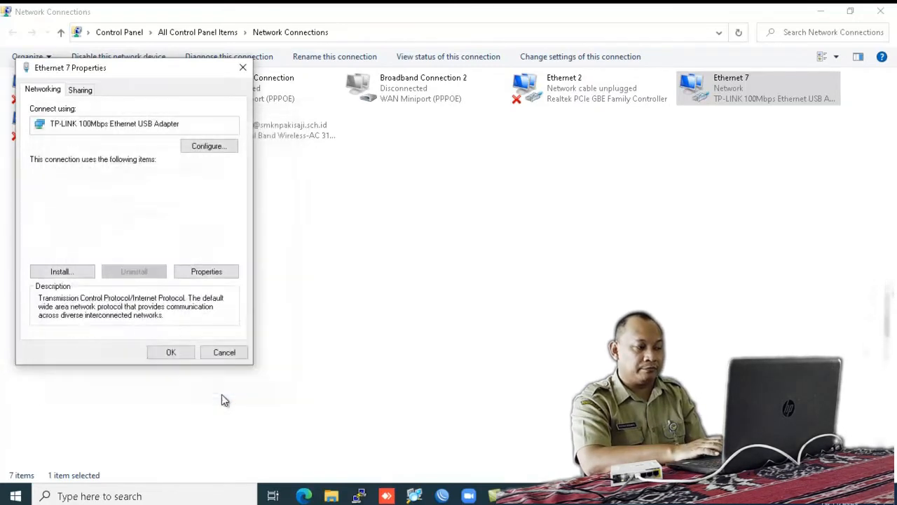
click(179, 353)
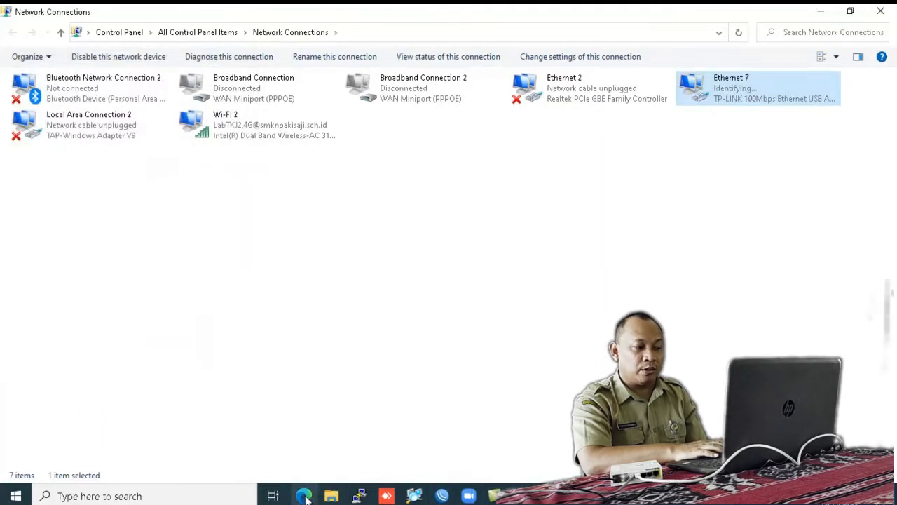
click(305, 495)
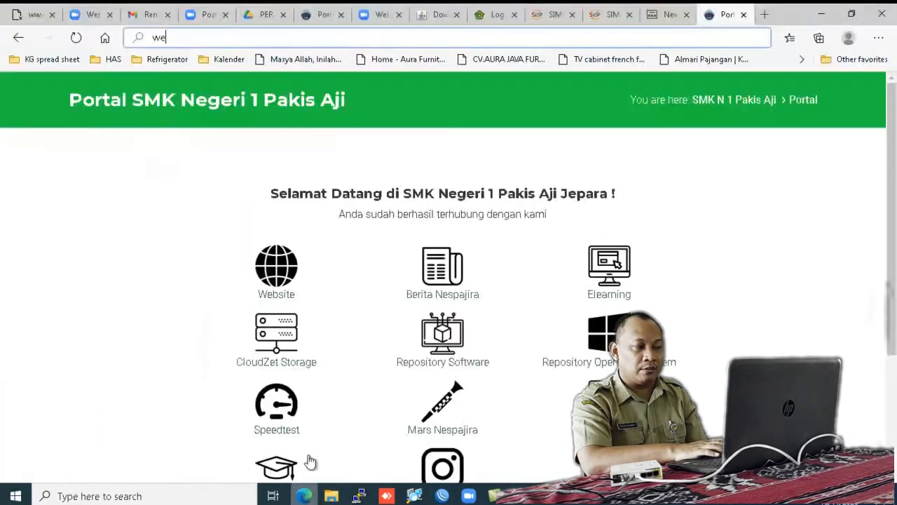
Step: Load youtube.com in a new Edge tab and decline the translation offer for now
click(764, 15)
text(you)
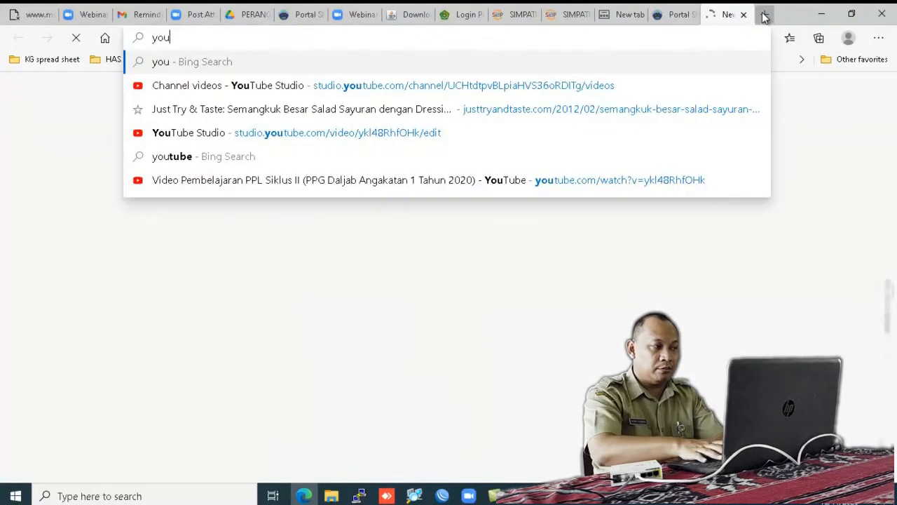
text(tube.com)
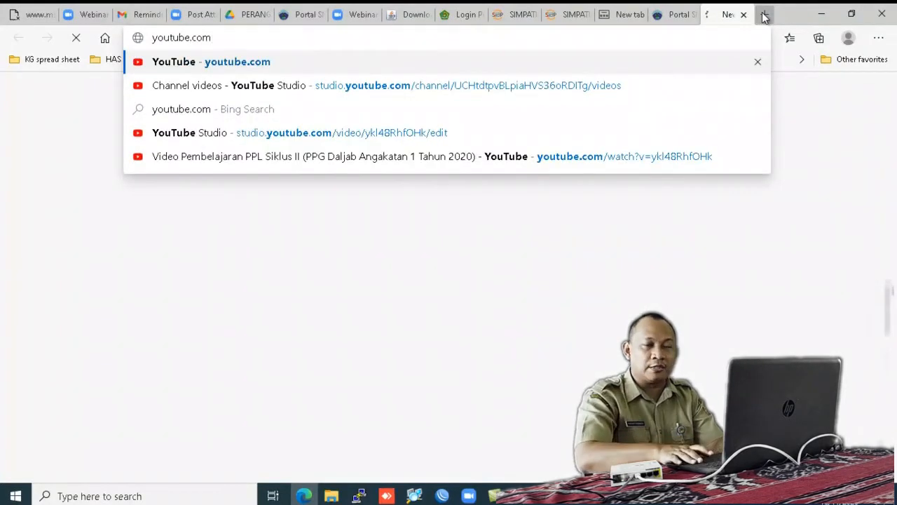
key(Return)
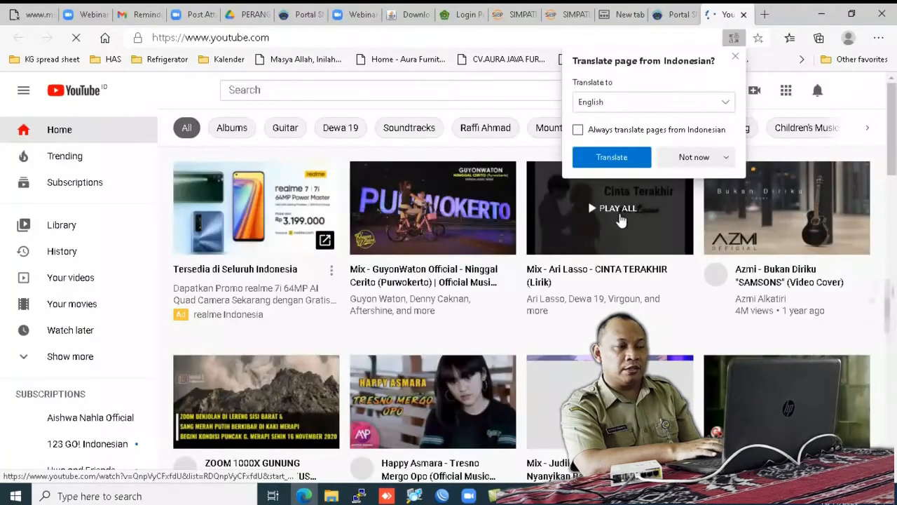
click(708, 160)
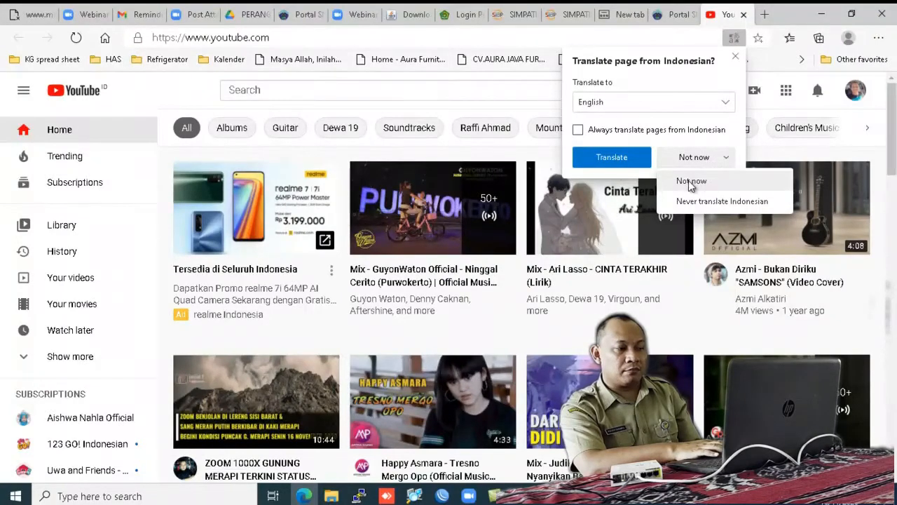
click(691, 181)
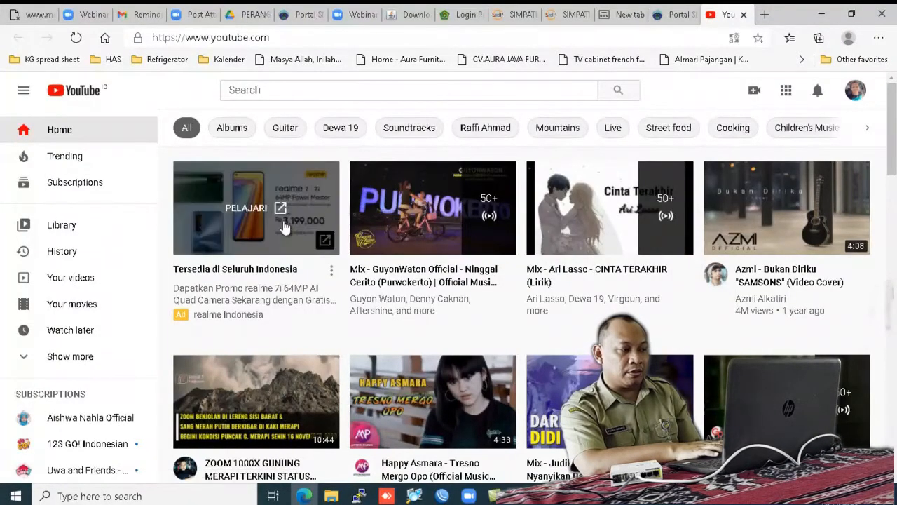
Step: Play the GuyonWaton 'Ninggal Cerito' mix from the home page with the sound muted
click(421, 215)
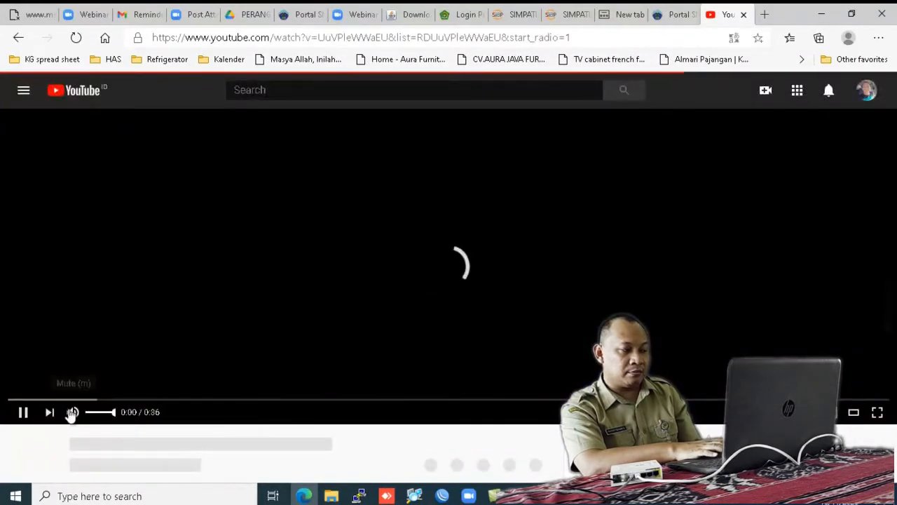
click(72, 411)
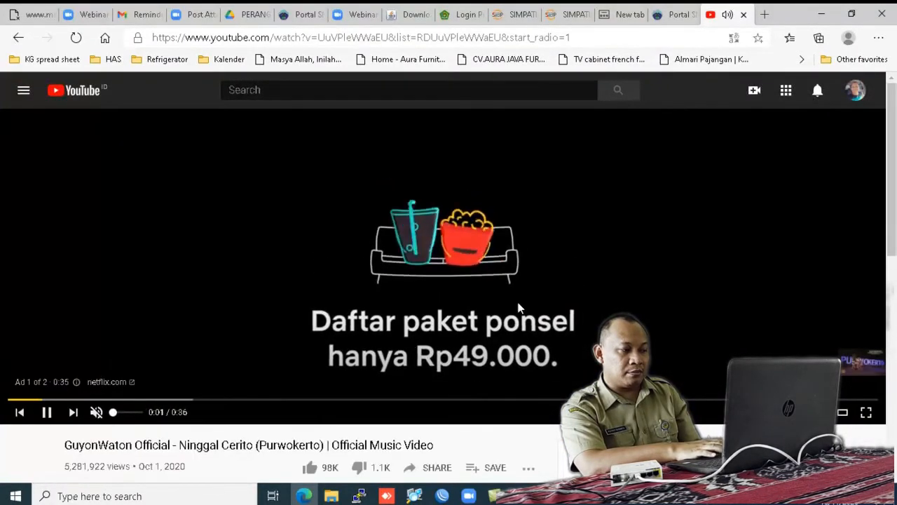
click(432, 501)
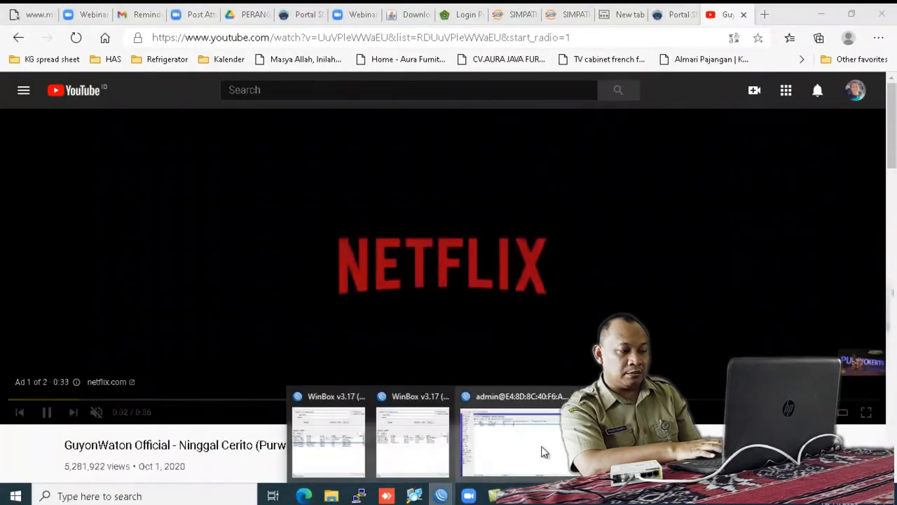
click(541, 452)
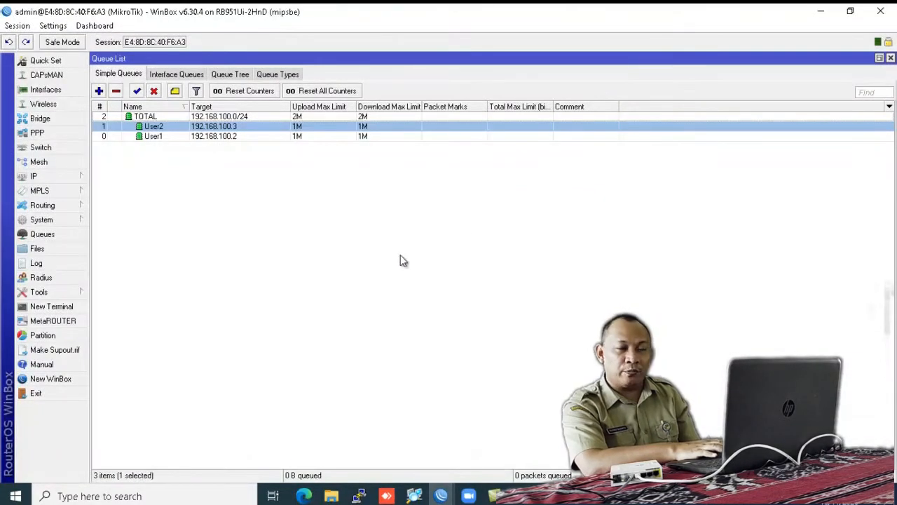
Step: Add Download Avg. Rate and Upload Avg. Rate columns to the simple queue list
right_click(404, 229)
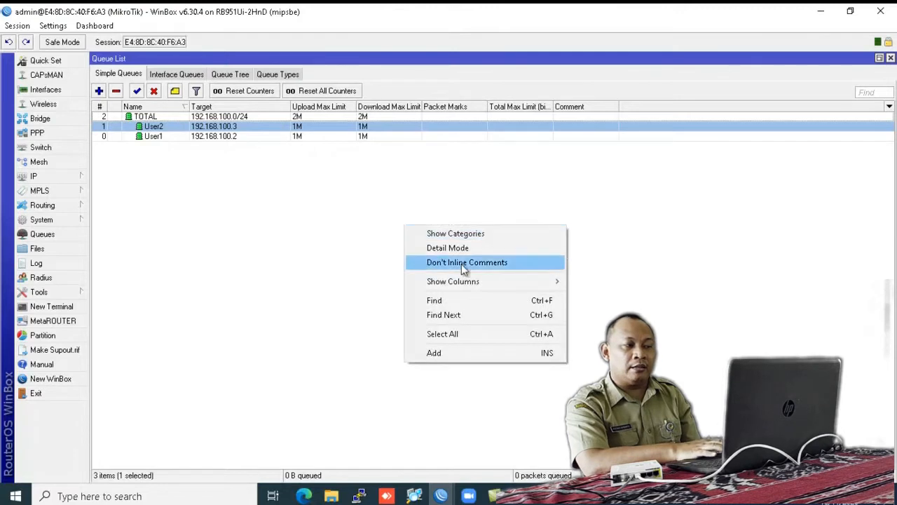
mouse_move(489, 278)
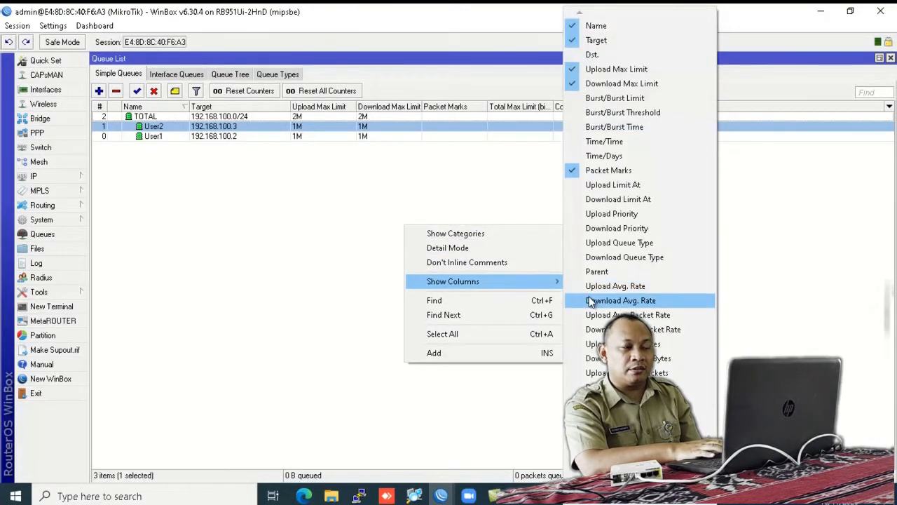
click(589, 300)
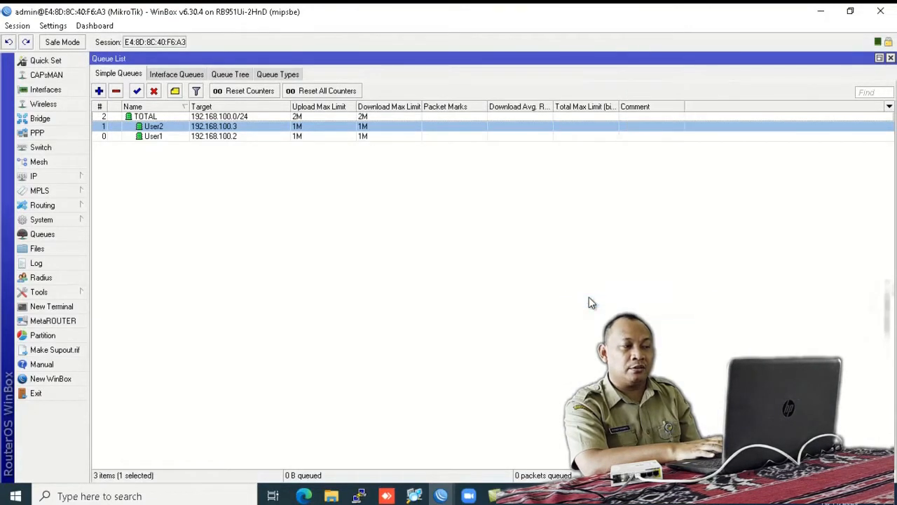
right_click(475, 240)
mouse_move(589, 295)
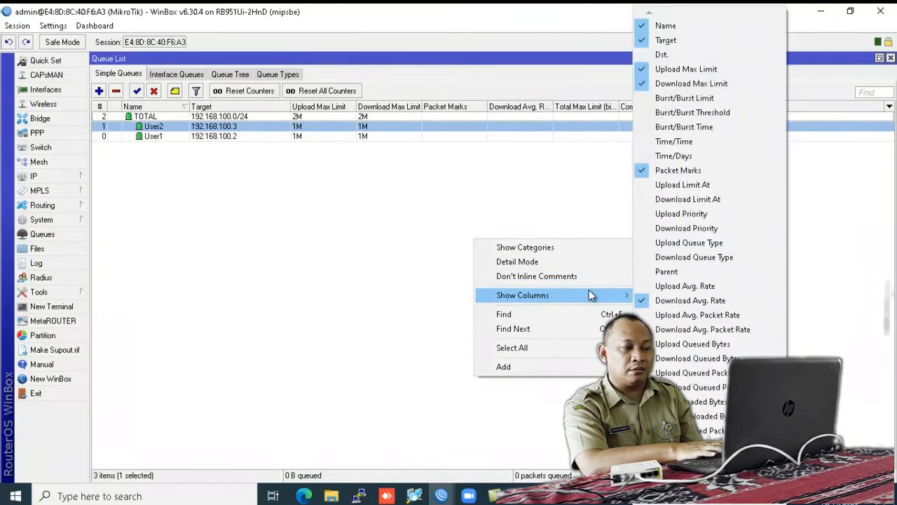
click(655, 285)
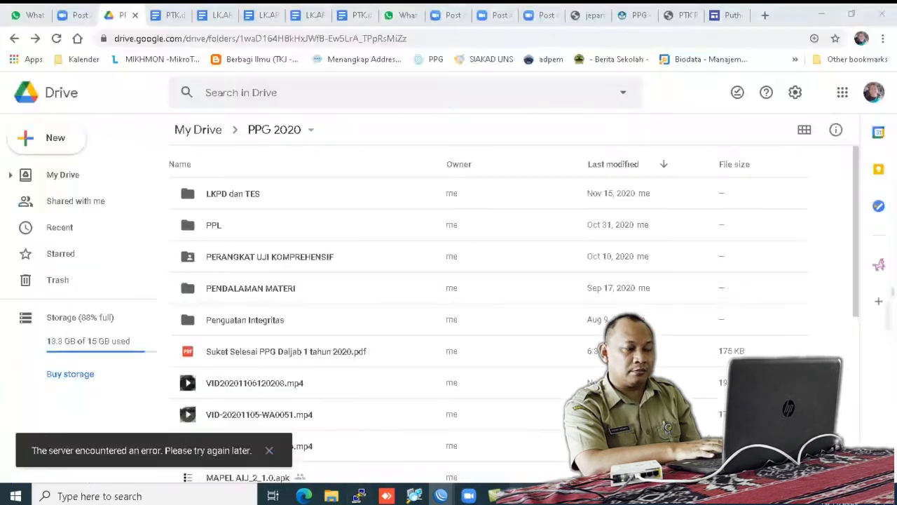
Step: Skip the YouTube ads so the music video starts playing
click(302, 496)
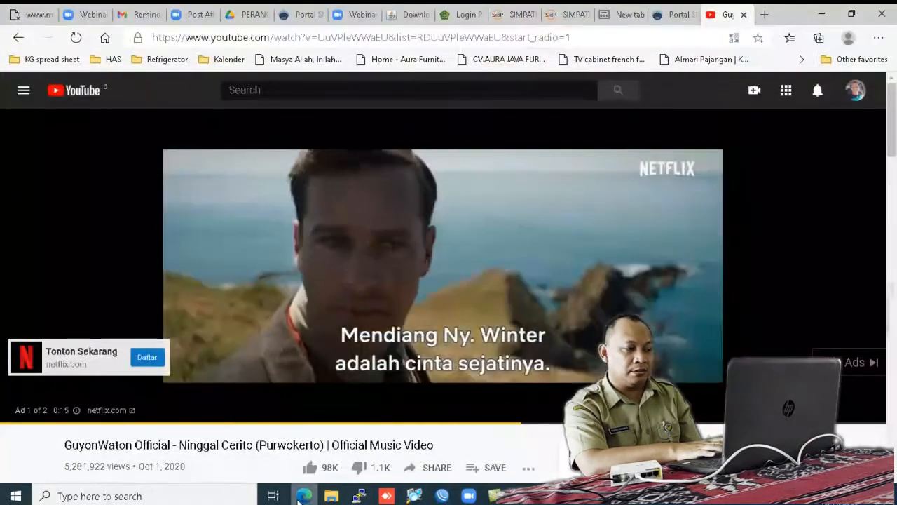
click(852, 364)
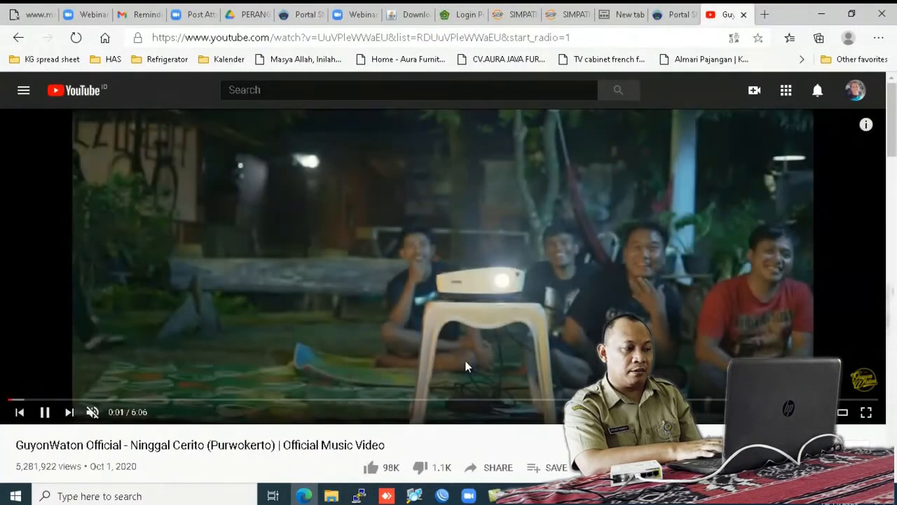
mouse_move(440, 495)
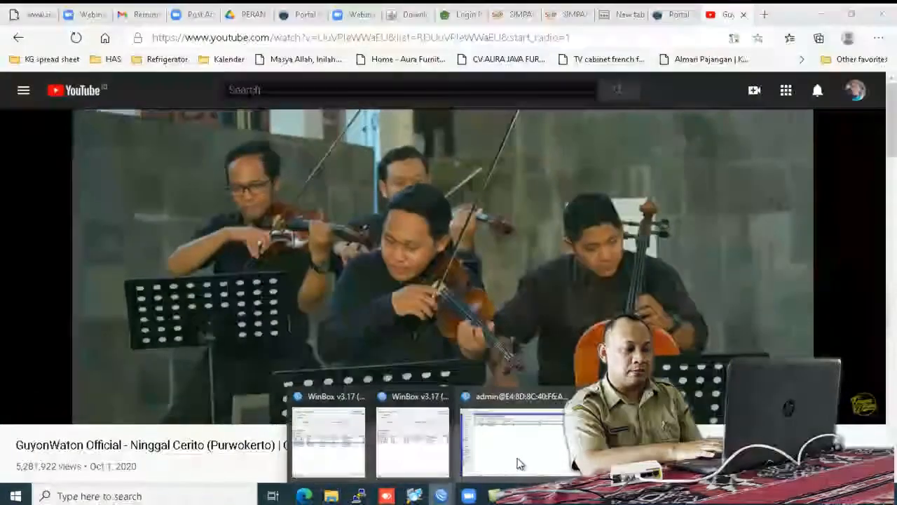
click(518, 463)
Step: Add Total Downloaded and Total Uploaded Packets columns to the queue list
right_click(511, 180)
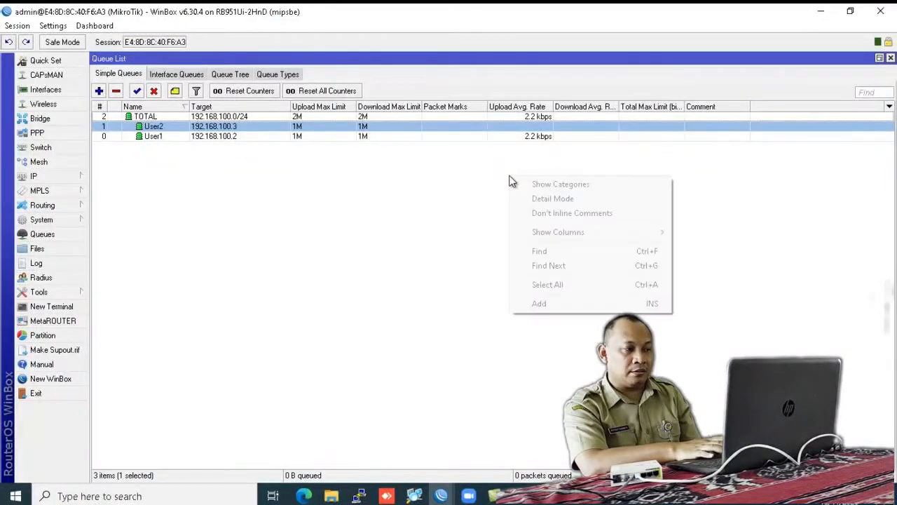
mouse_move(633, 235)
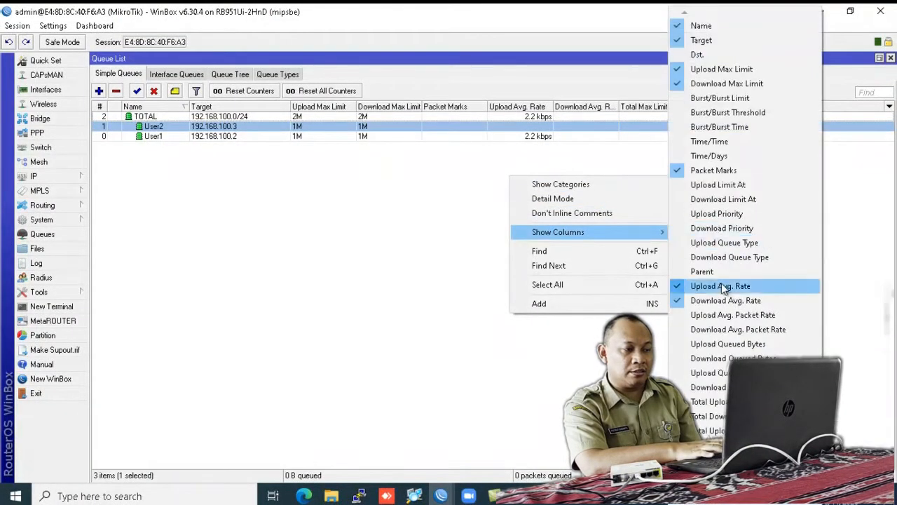
click(708, 416)
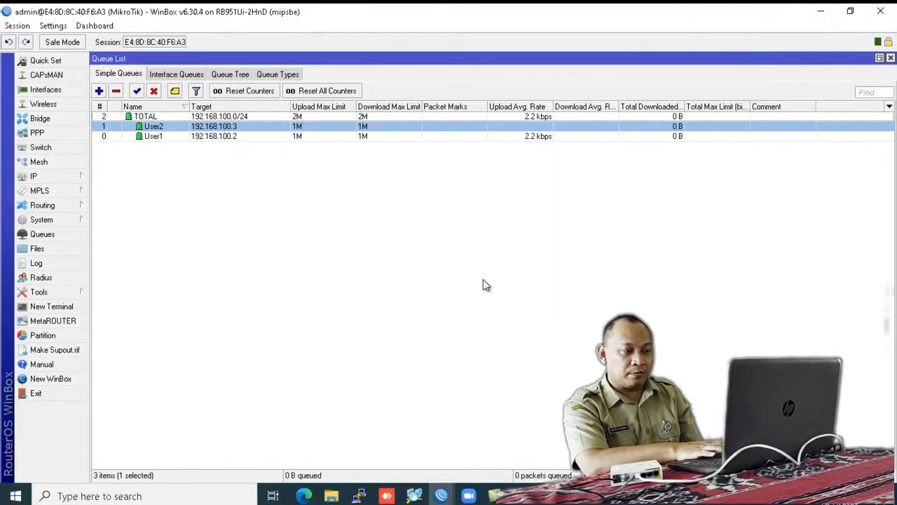
right_click(483, 279)
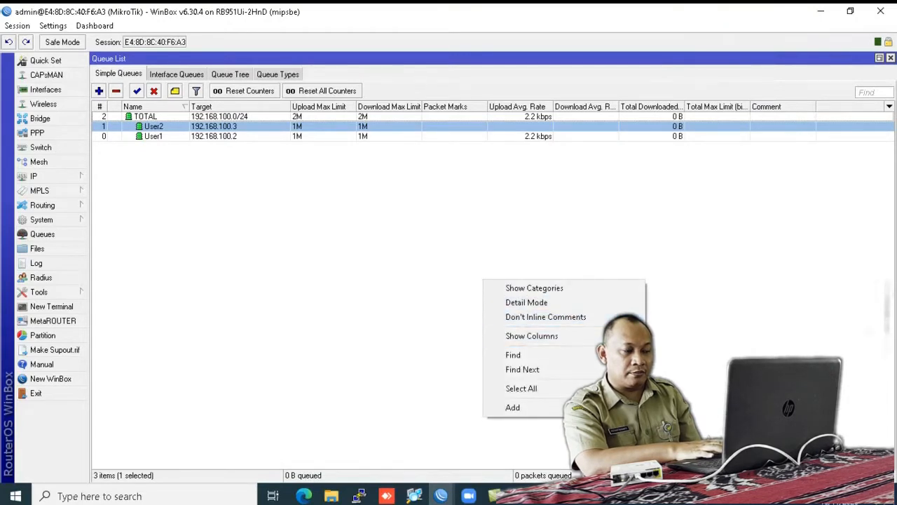
mouse_move(554, 335)
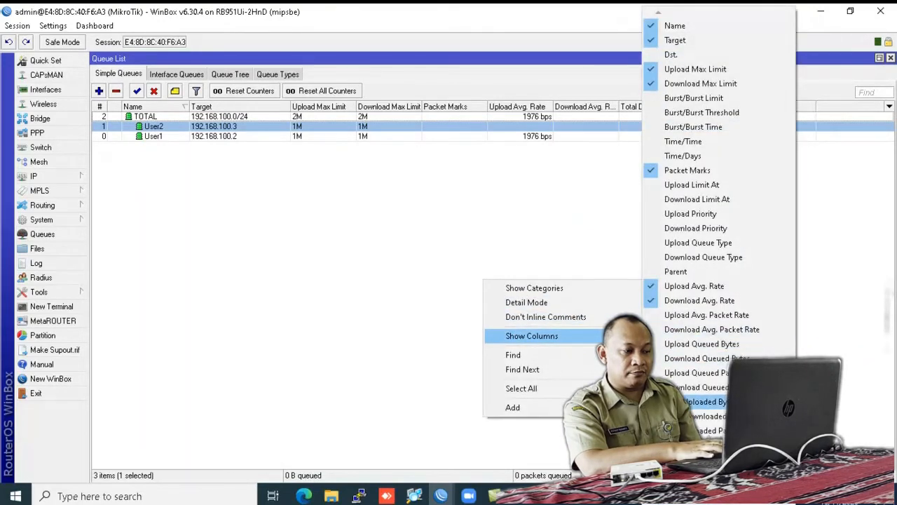
click(704, 430)
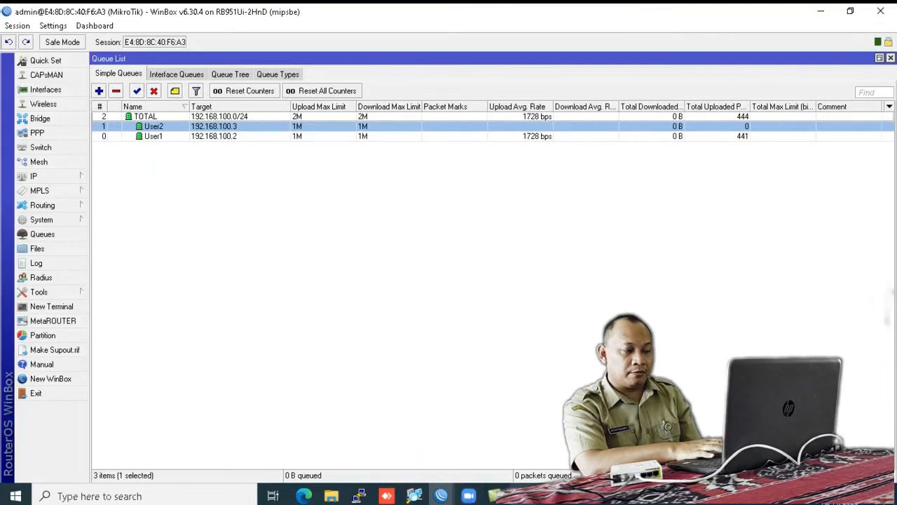
Step: Recheck Ethernet 7's IPv4 settings and close them unchanged, then return to WinBox
click(630, 496)
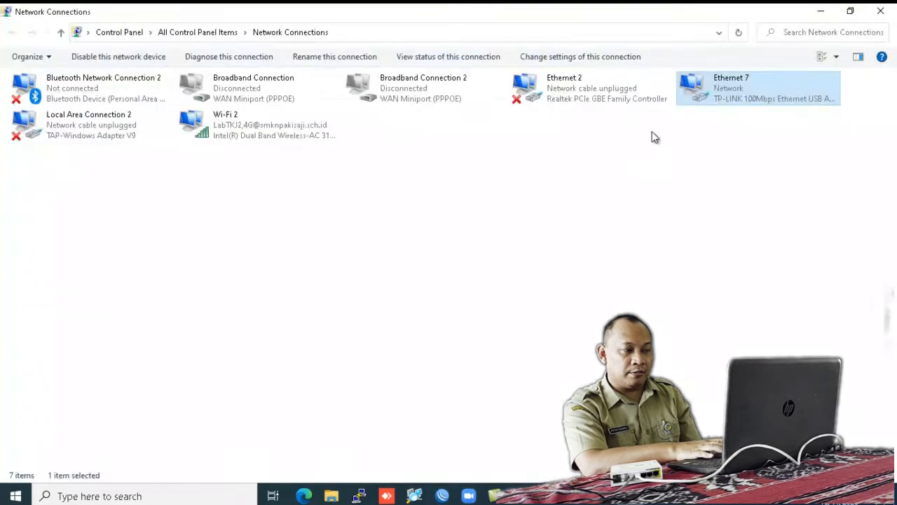
right_click(726, 85)
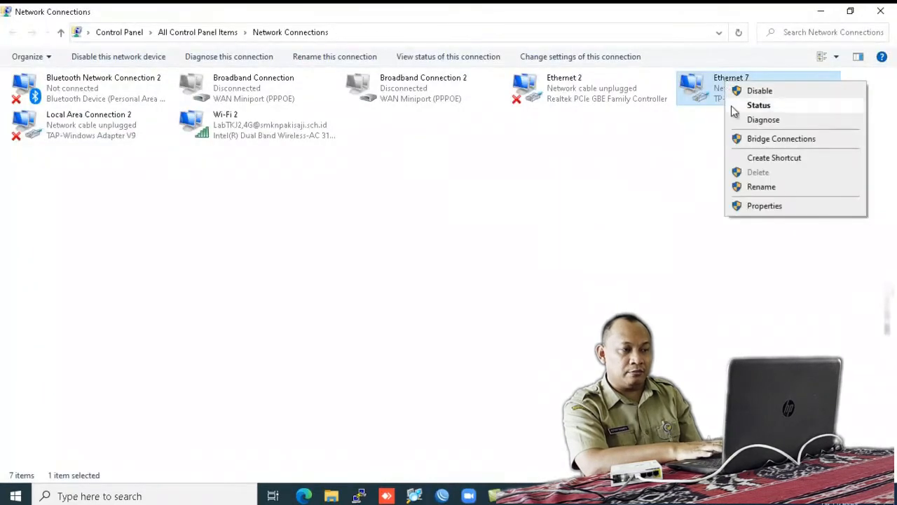
click(747, 208)
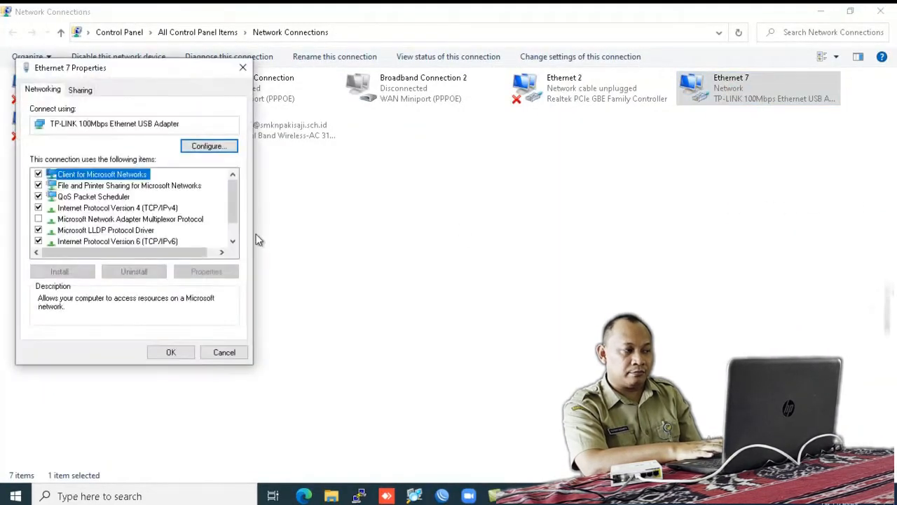
click(146, 209)
double_click(146, 208)
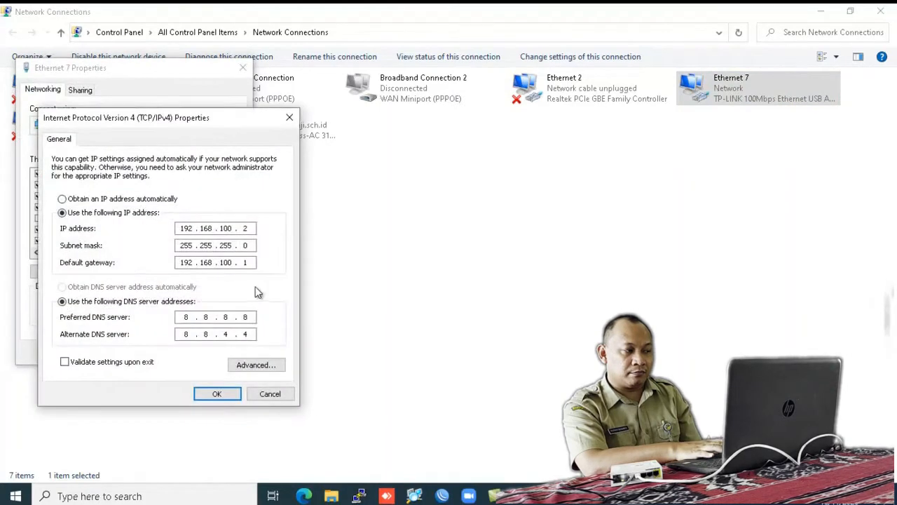
click(226, 397)
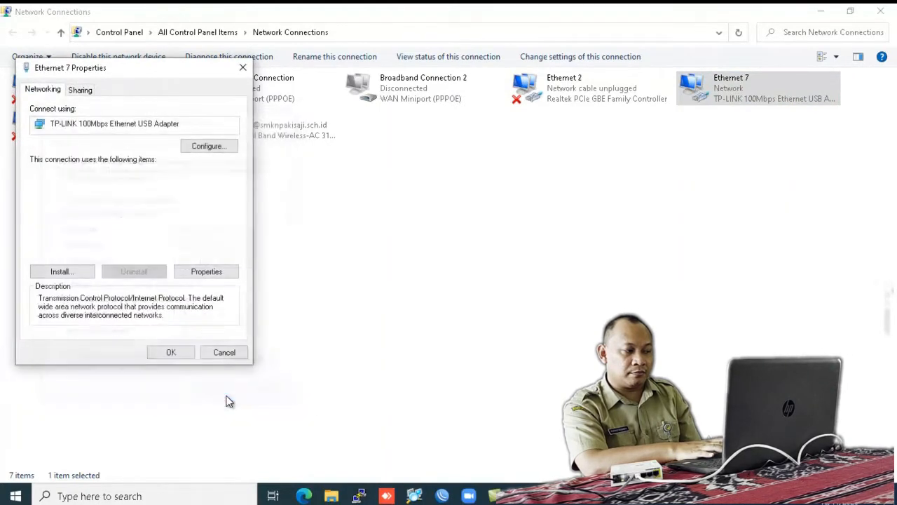
click(177, 350)
mouse_move(441, 495)
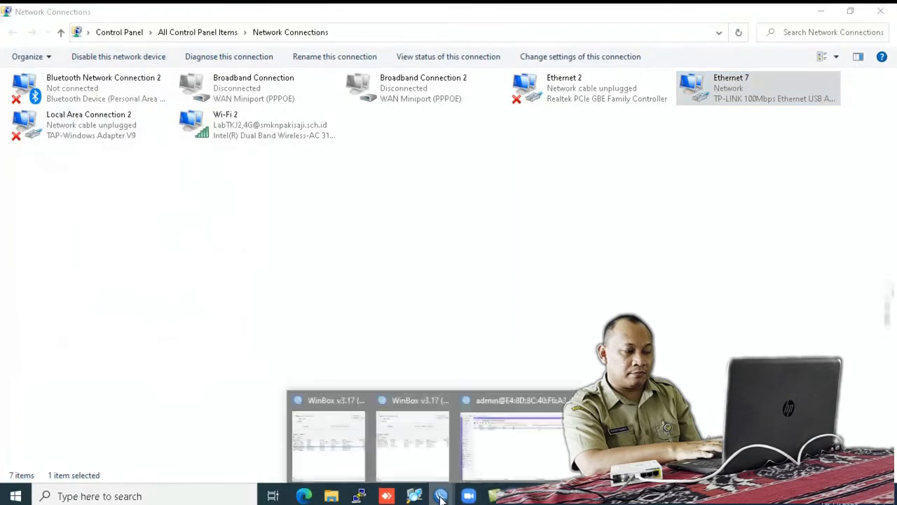
mouse_move(560, 442)
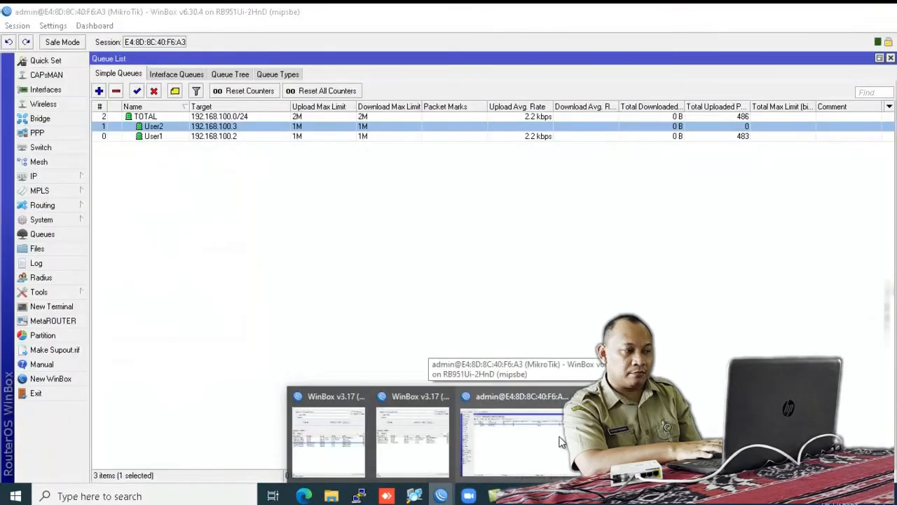
Step: Open IP > Firewall in WinBox and show the NAT rules
click(561, 441)
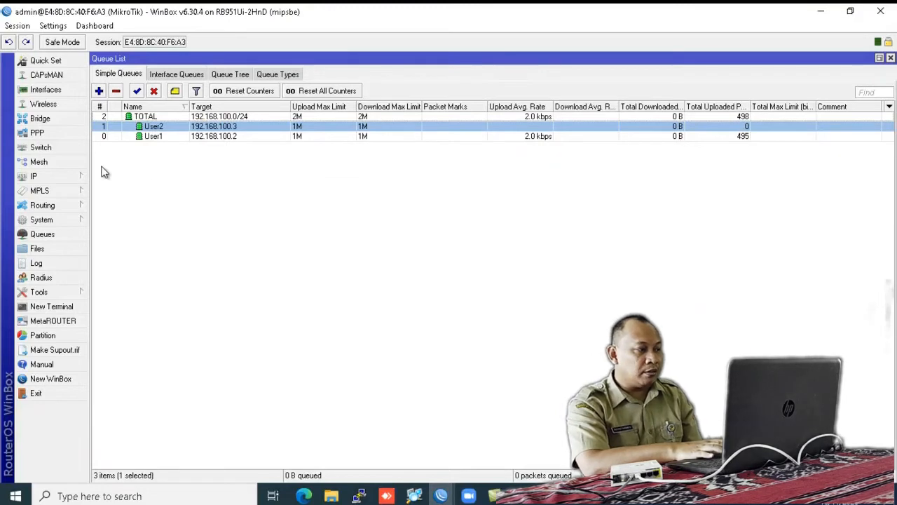
click(76, 176)
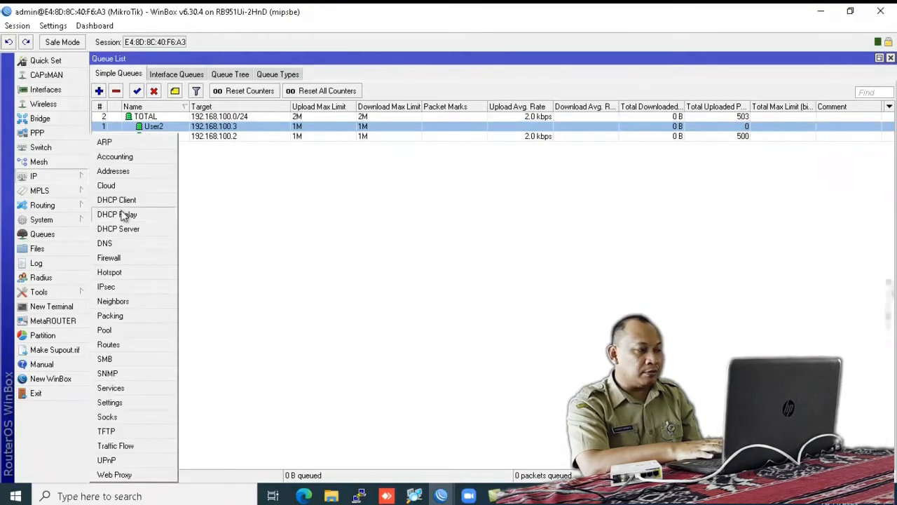
click(118, 258)
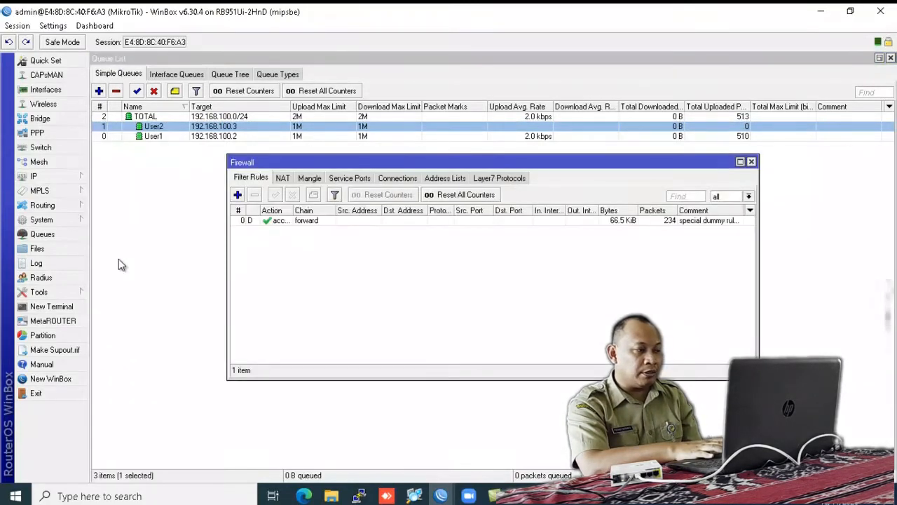
click(283, 178)
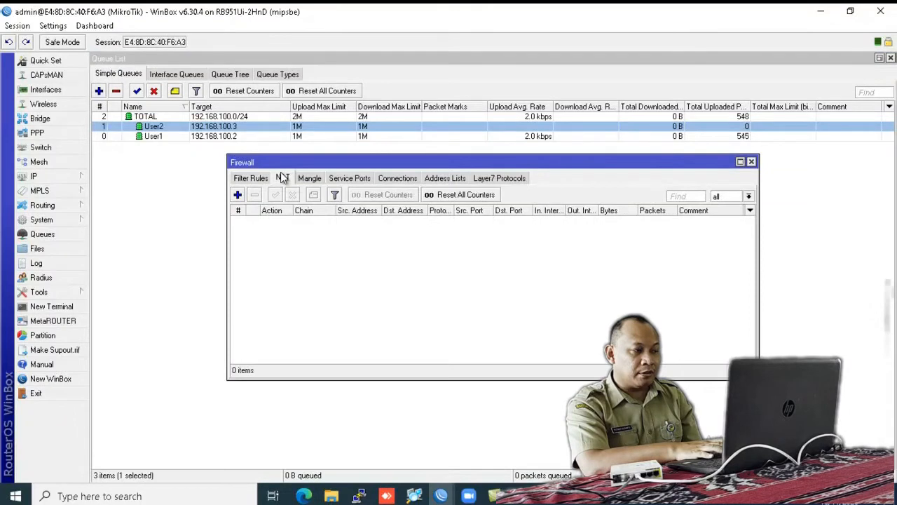
Step: Add a new NAT rule with action masquerade, apply it and save
click(238, 195)
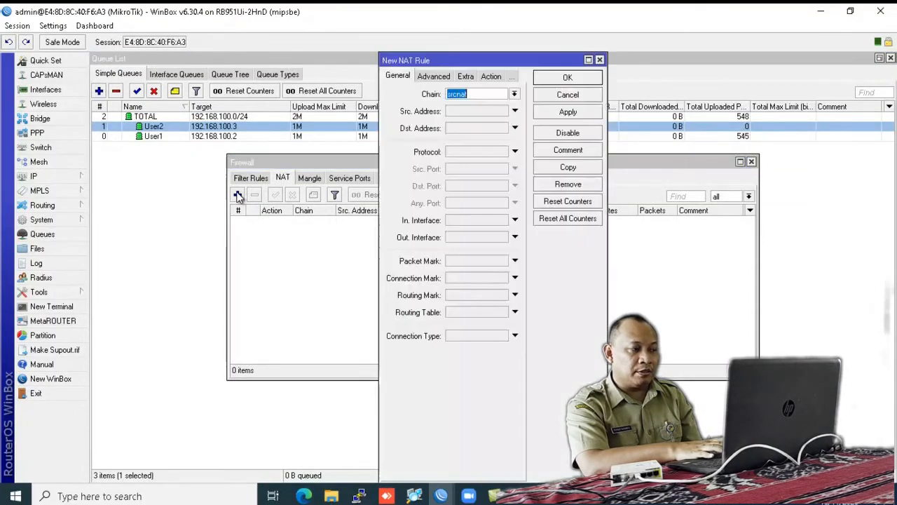
click(493, 79)
click(514, 94)
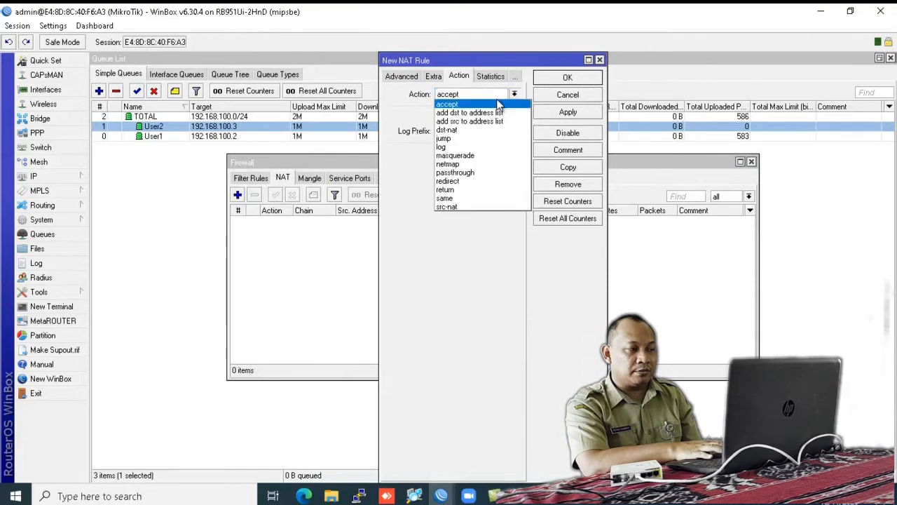
click(489, 156)
click(569, 112)
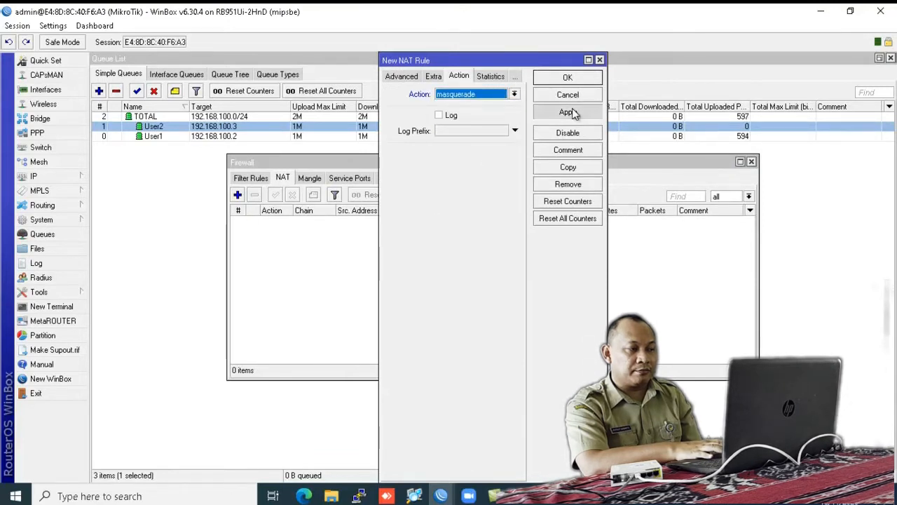
click(567, 78)
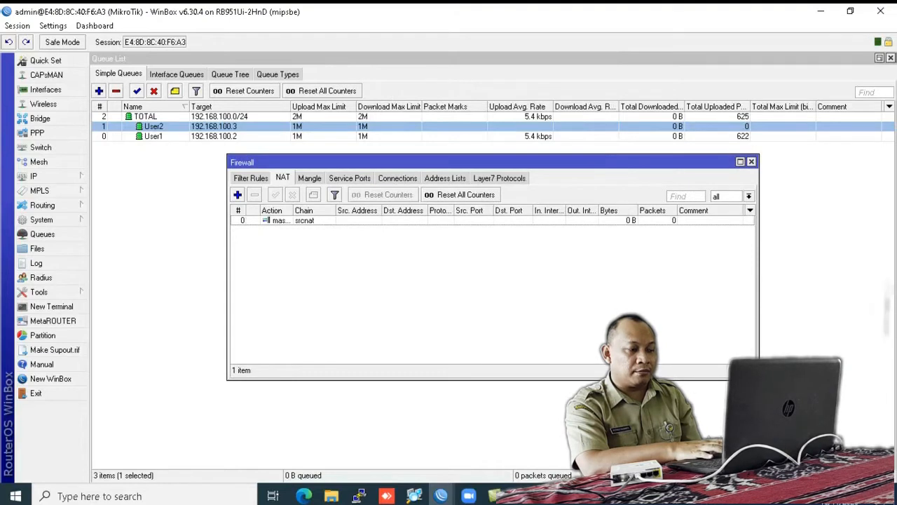
click(773, 495)
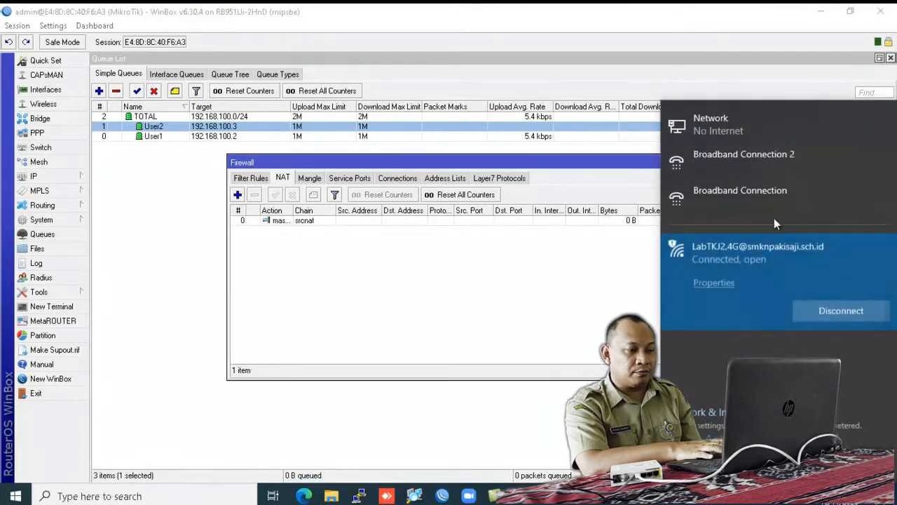
Step: Disconnect the laptop's Wi-Fi, reload the YouTube music video in Edge, and return to WinBox
click(823, 310)
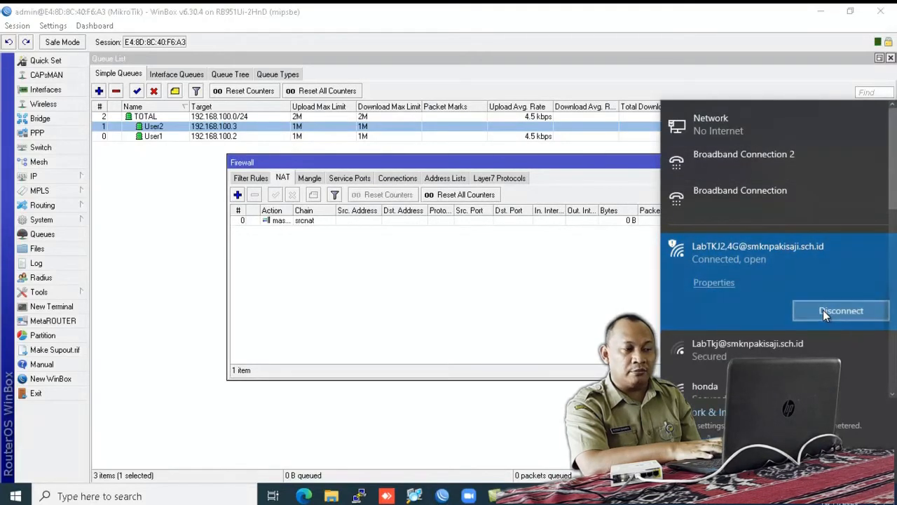
click(616, 291)
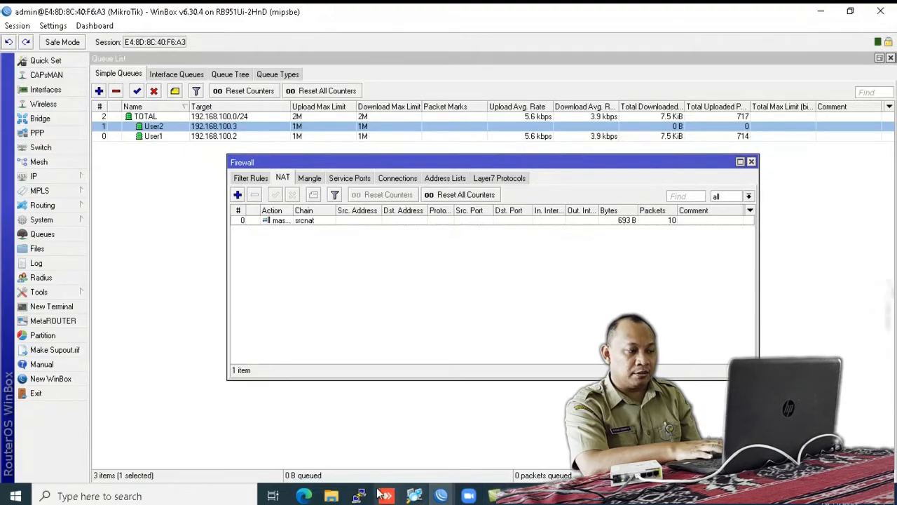
click(305, 495)
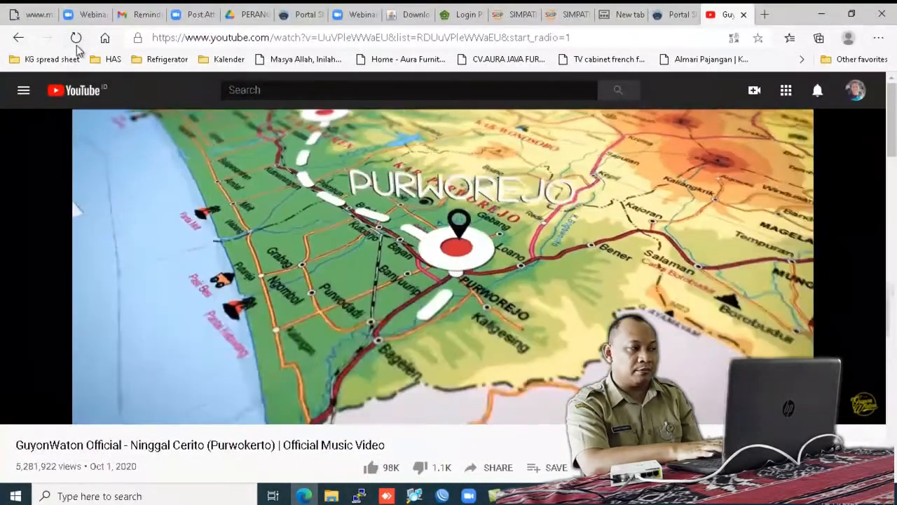
click(75, 37)
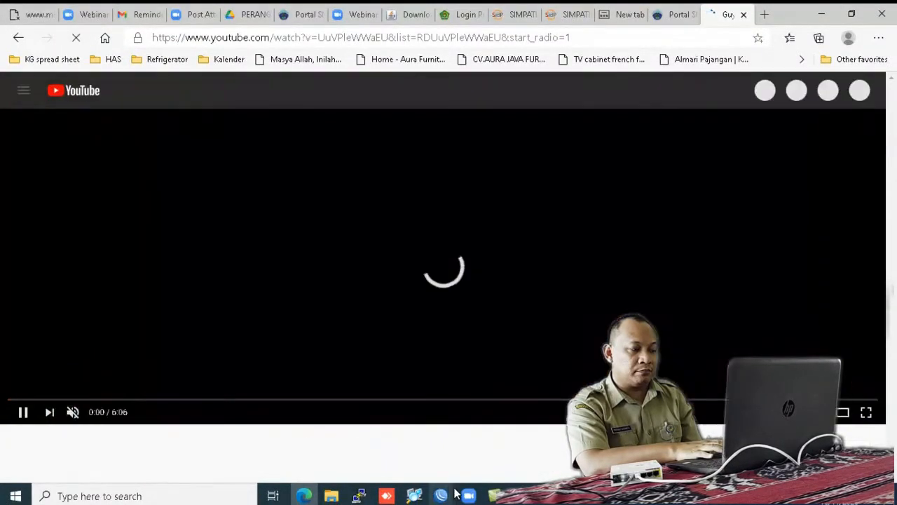
mouse_move(456, 494)
click(517, 445)
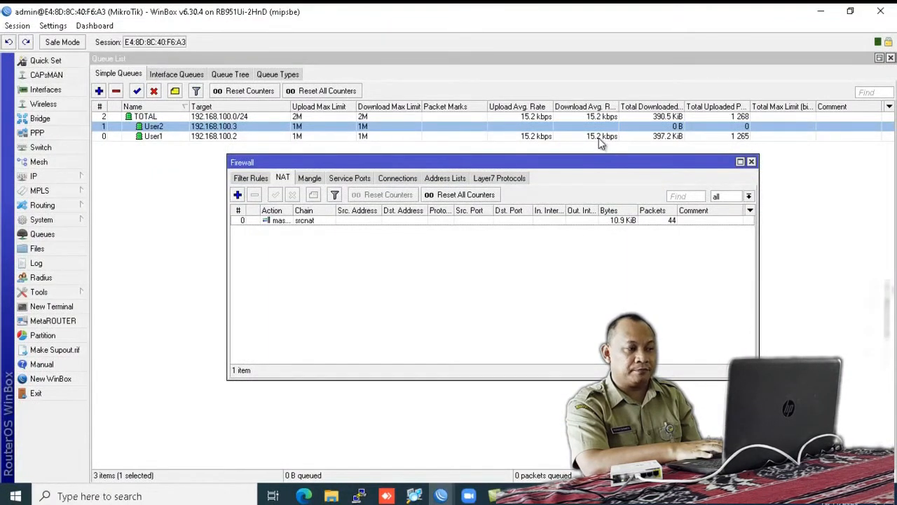
Step: Close the Firewall window and select the User1 queue to watch its download near 1M
click(751, 163)
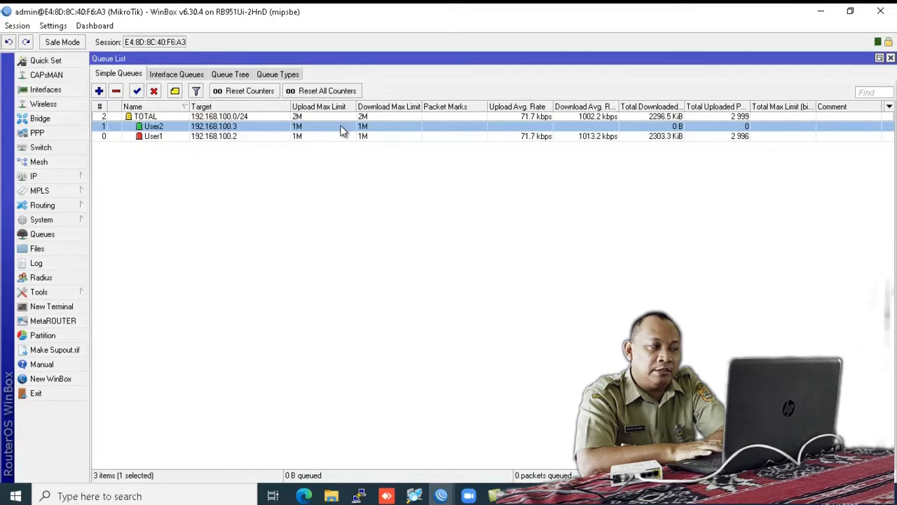
click(285, 135)
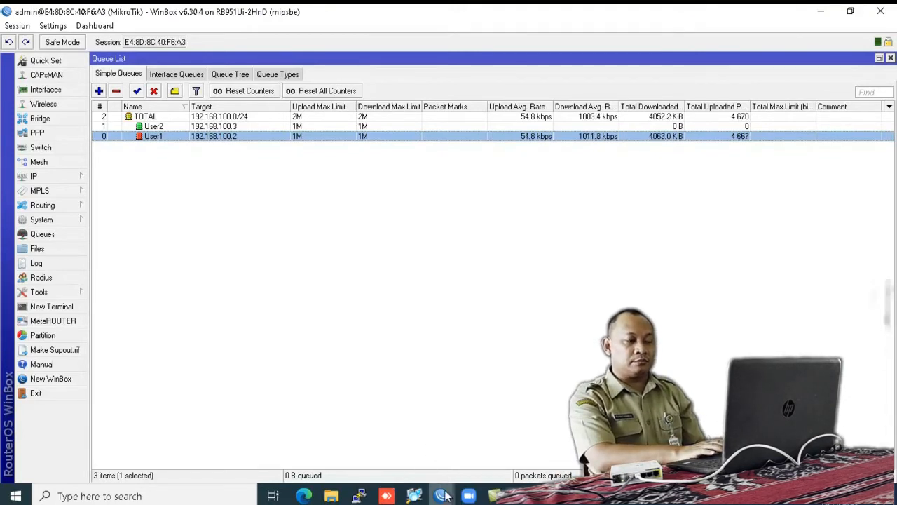
mouse_move(443, 497)
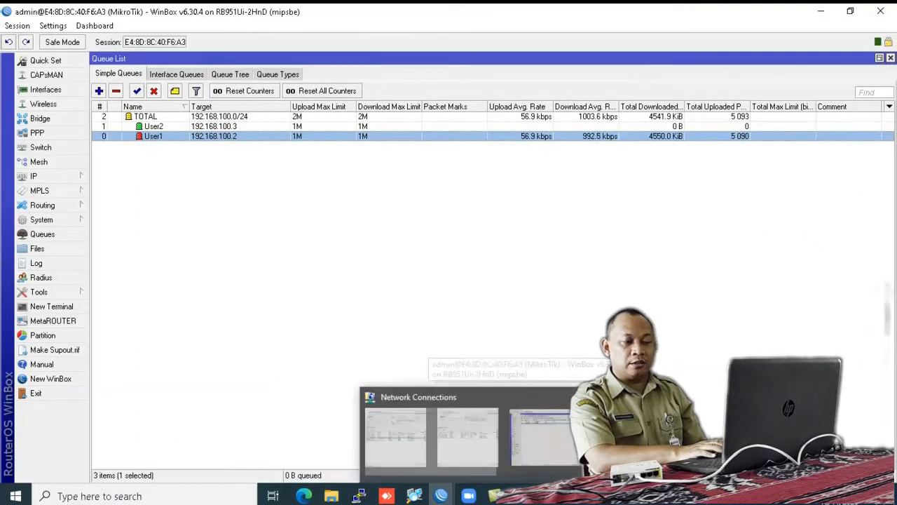
Step: Change the last octet of Ethernet 7's IPv4 address to 3 (192.168.100.3), then go back to WinBox
click(414, 495)
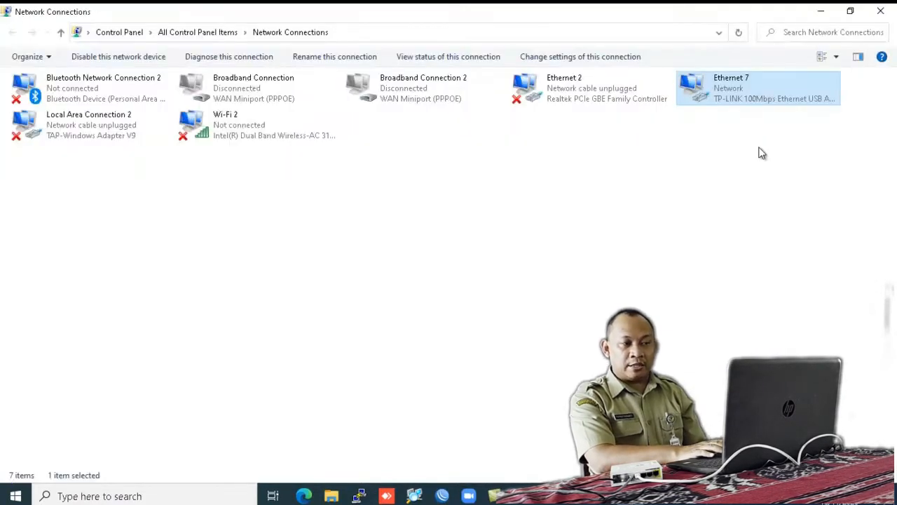
right_click(743, 95)
click(766, 217)
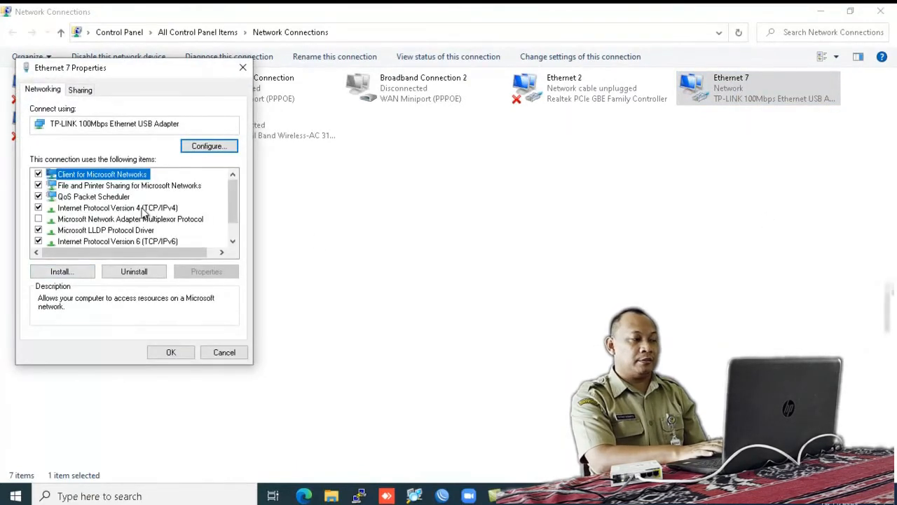
double_click(133, 208)
double_click(245, 228)
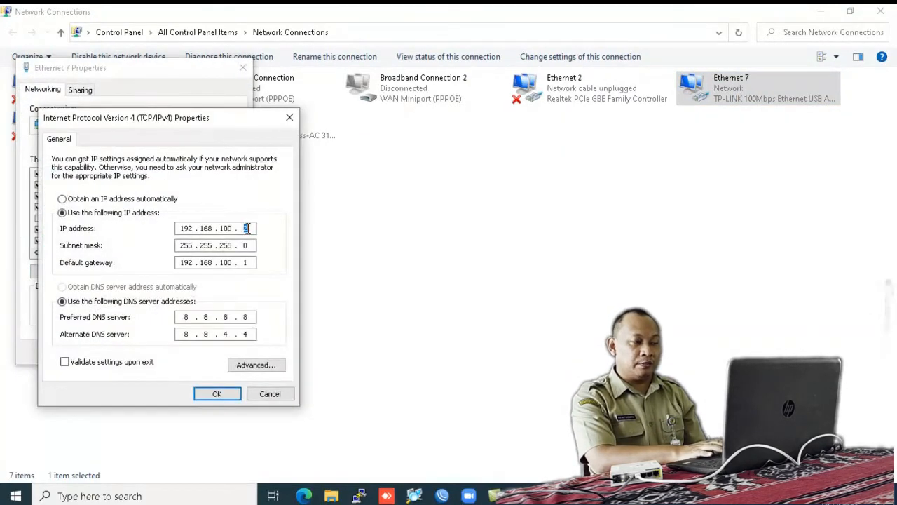
text(3)
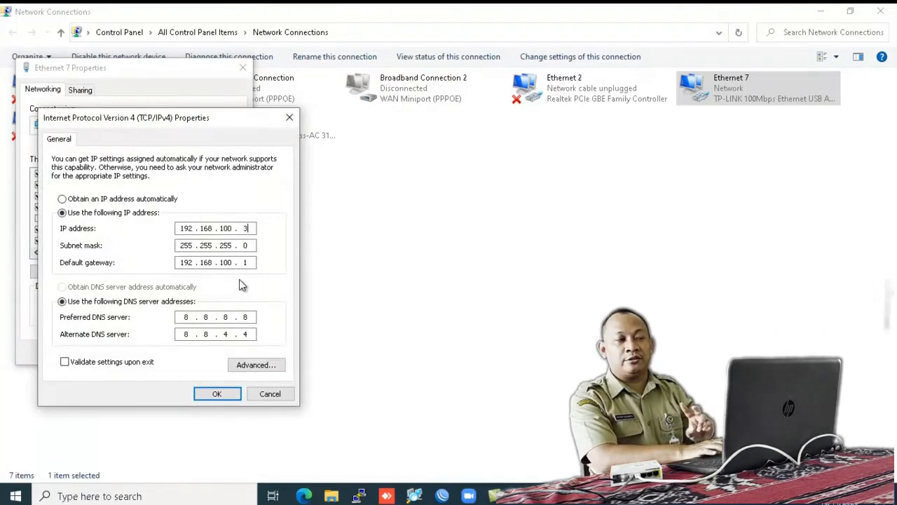
click(221, 393)
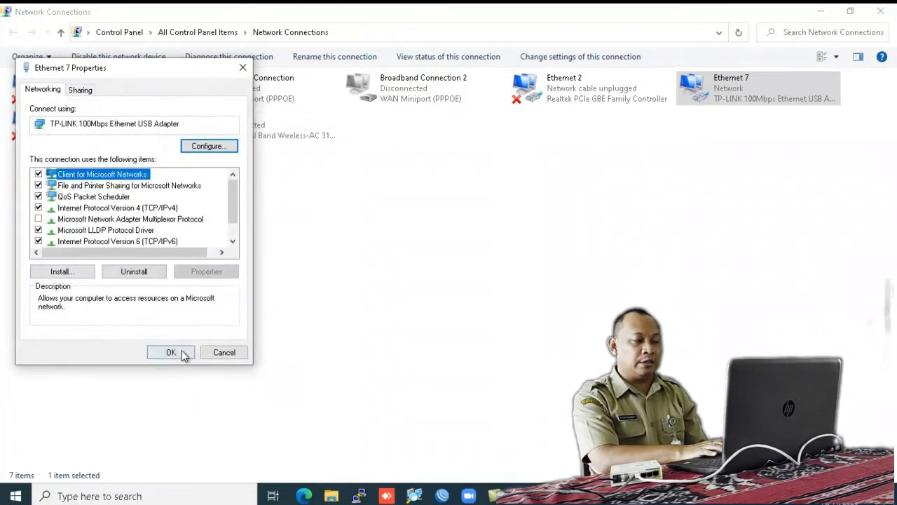
click(180, 353)
mouse_move(441, 496)
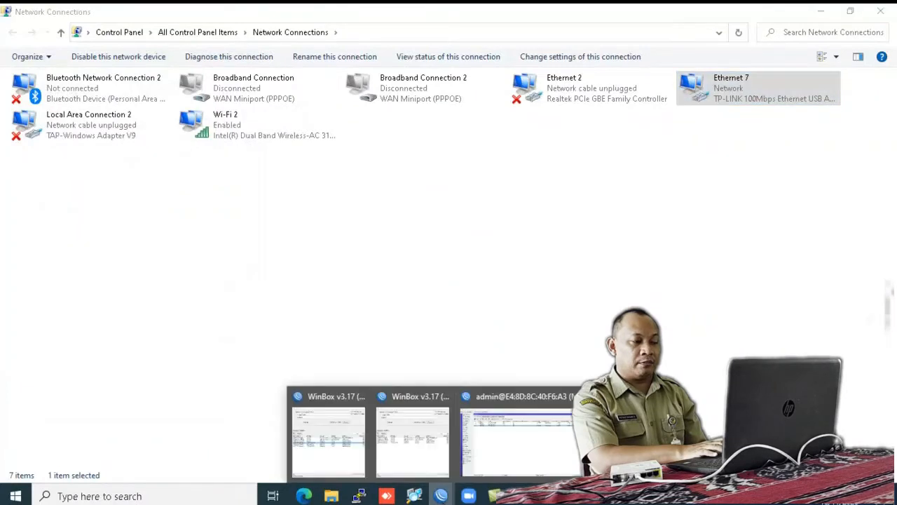
click(541, 435)
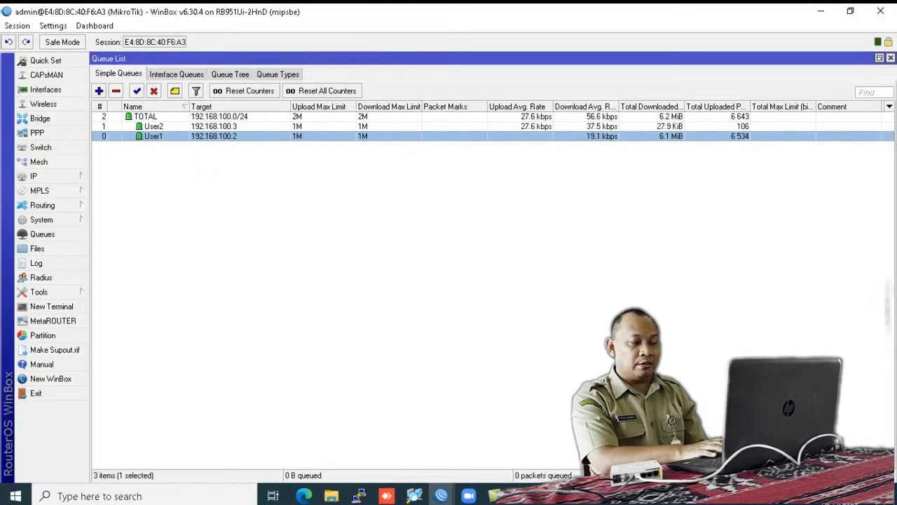
Step: Reload the YouTube video in Edge on the new address, then bring back the WinBox queue list
click(530, 500)
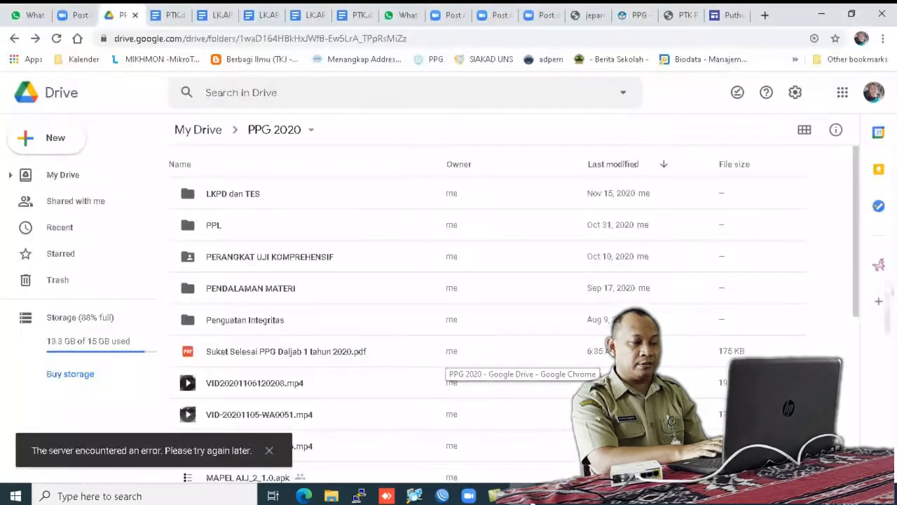
click(302, 488)
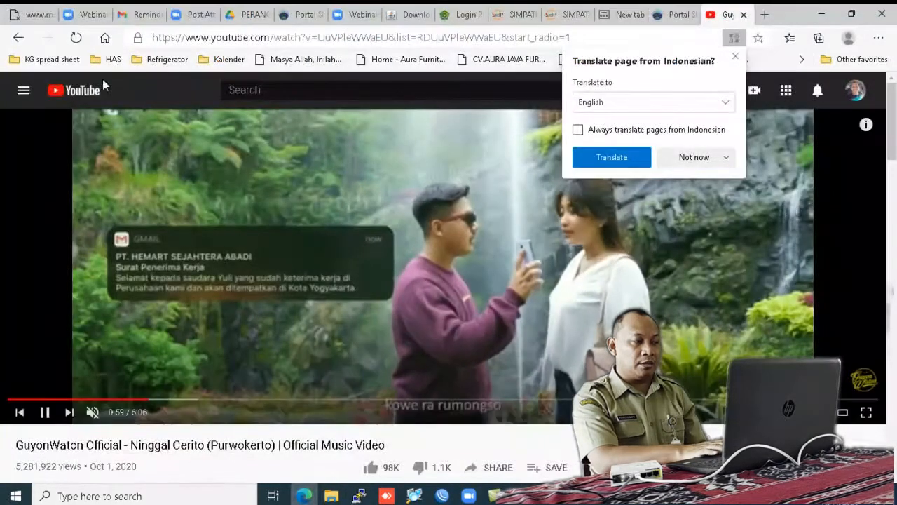
click(76, 37)
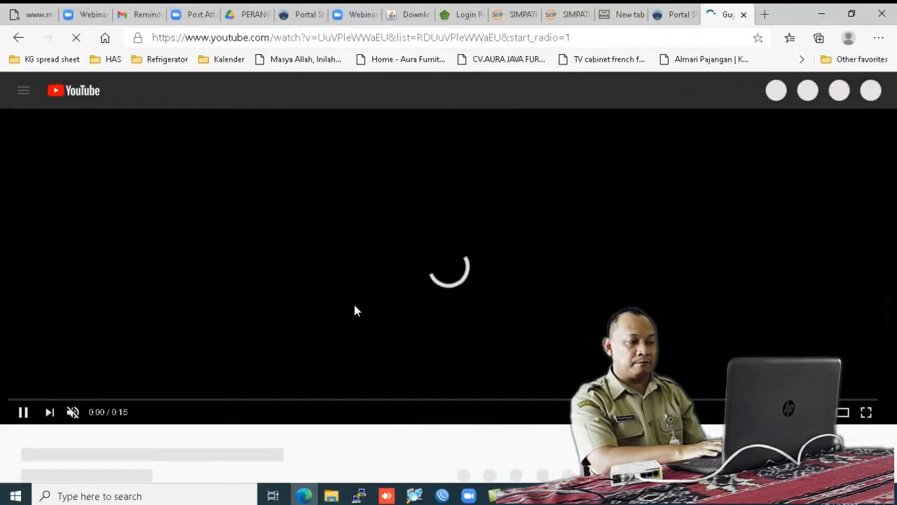
click(441, 496)
click(501, 433)
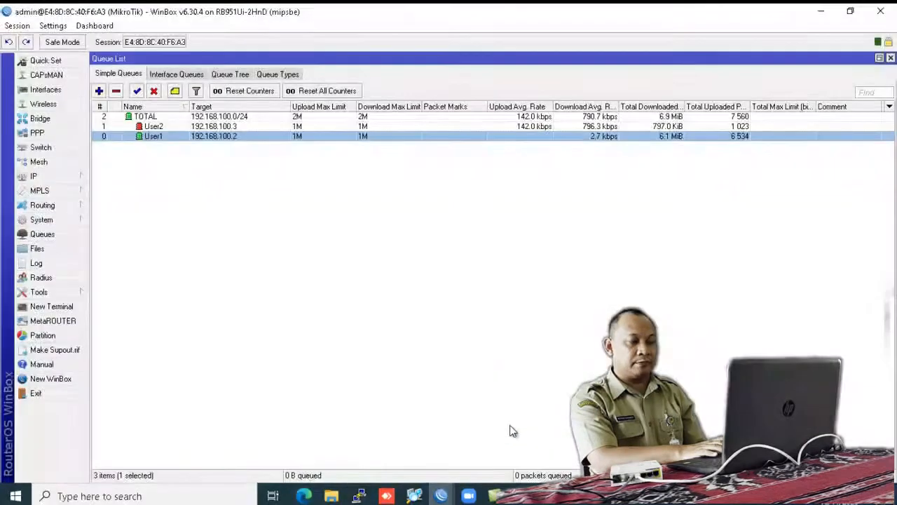
Step: Select the User2 queue in Simple Queues to monitor its traffic
click(511, 126)
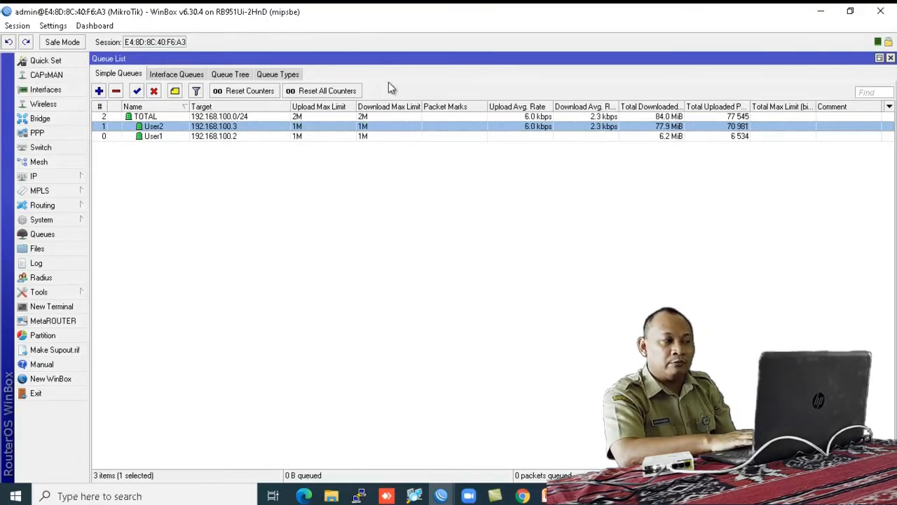
Step: Set User1's upload and download max limit to 2M and apply
double_click(261, 137)
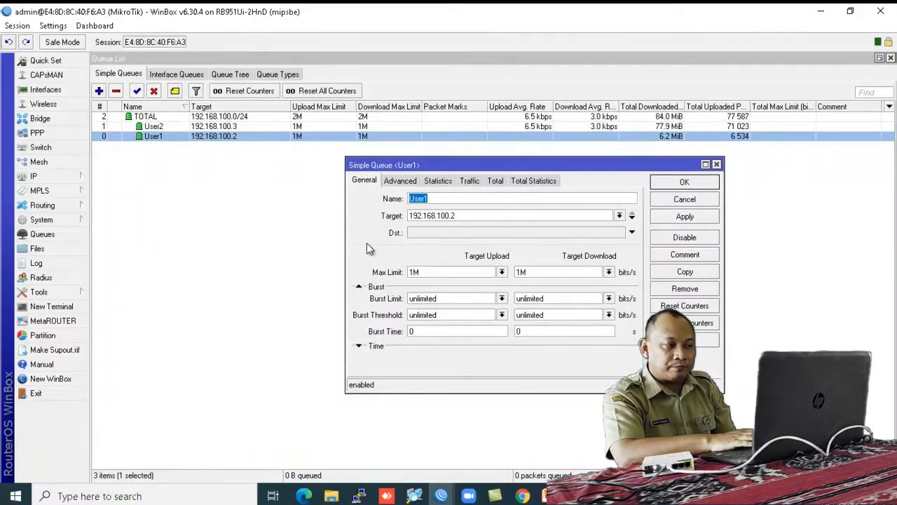
click(502, 273)
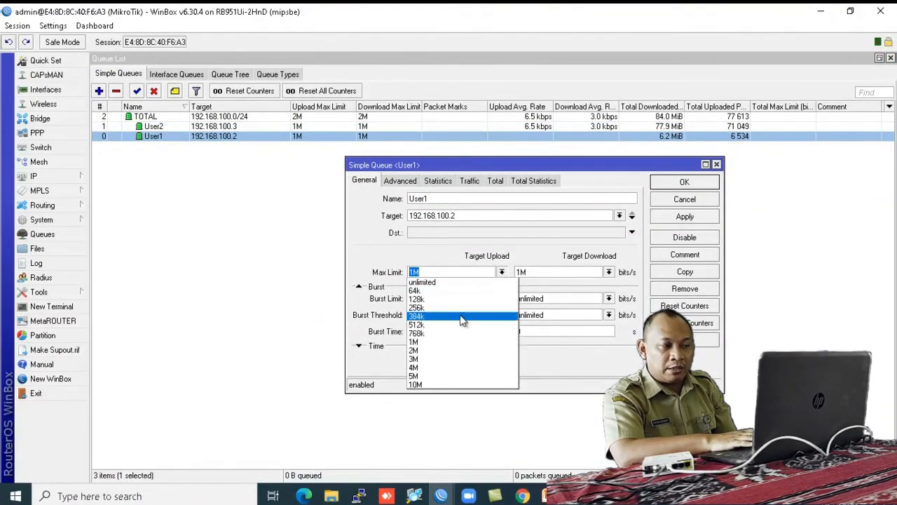
click(456, 351)
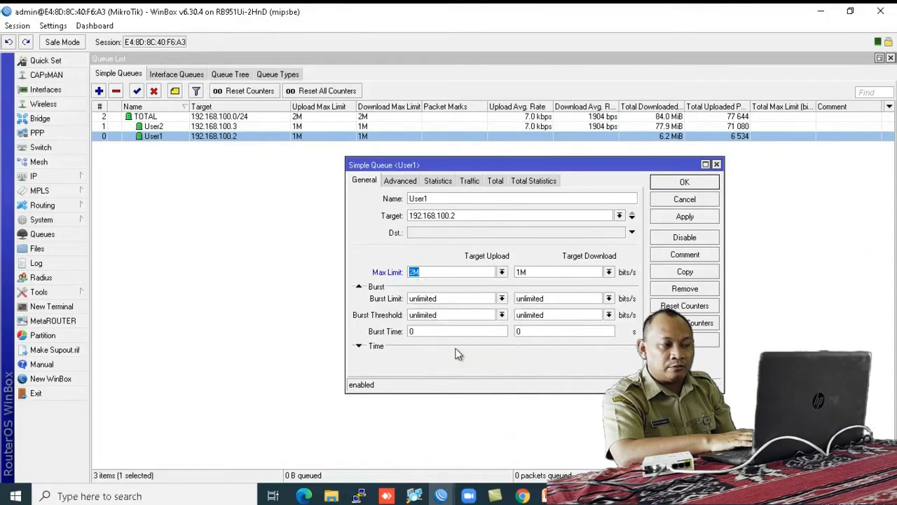
click(608, 272)
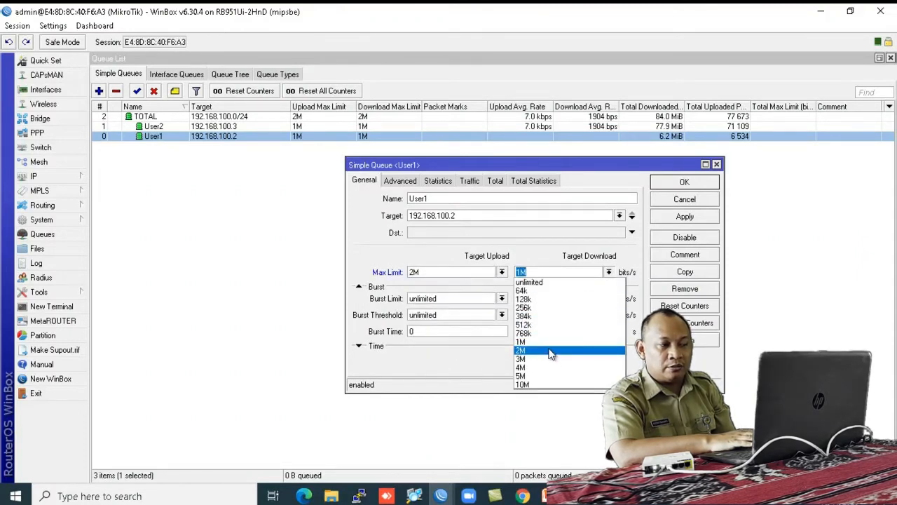
click(550, 351)
click(667, 217)
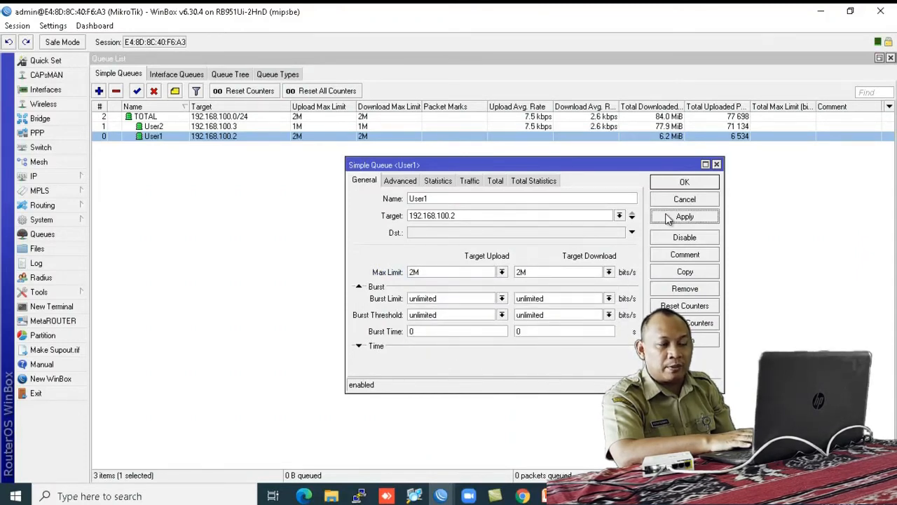
Step: Give User1 a 1M upload and download limit-at in advanced settings and save
click(397, 181)
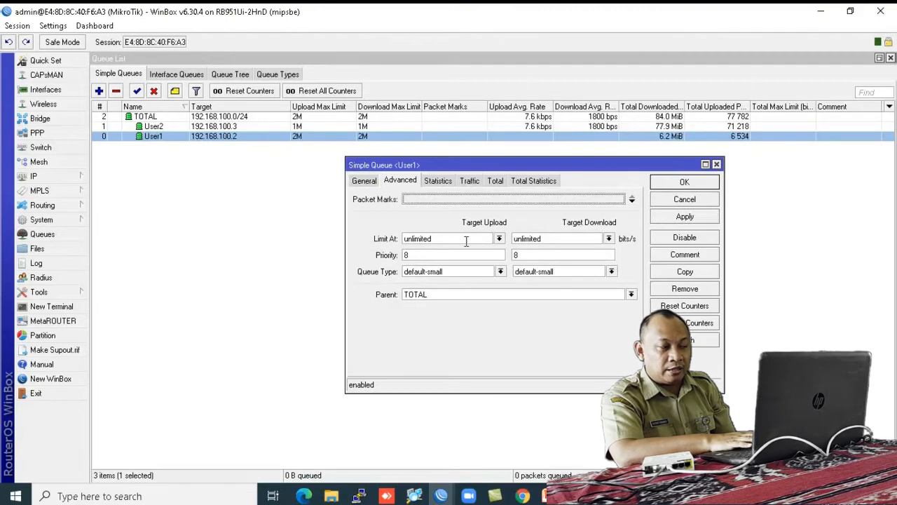
click(498, 239)
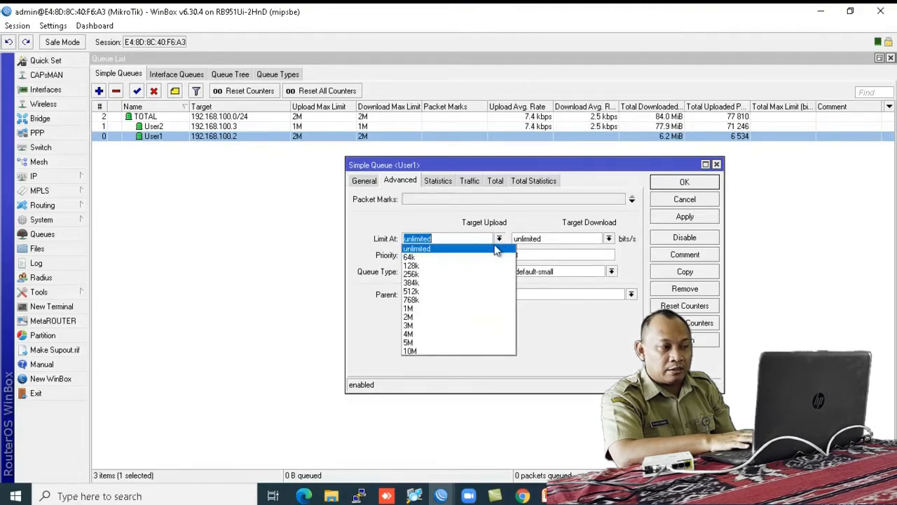
click(461, 308)
click(608, 238)
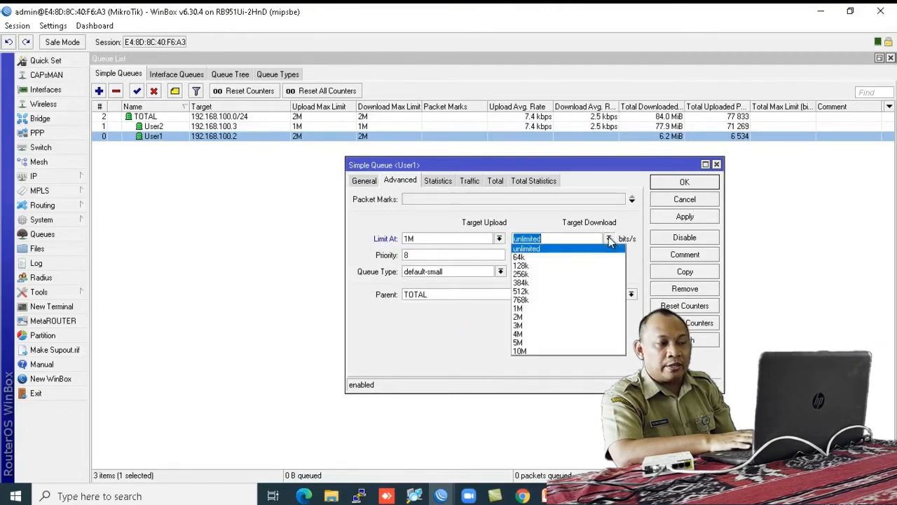
click(579, 309)
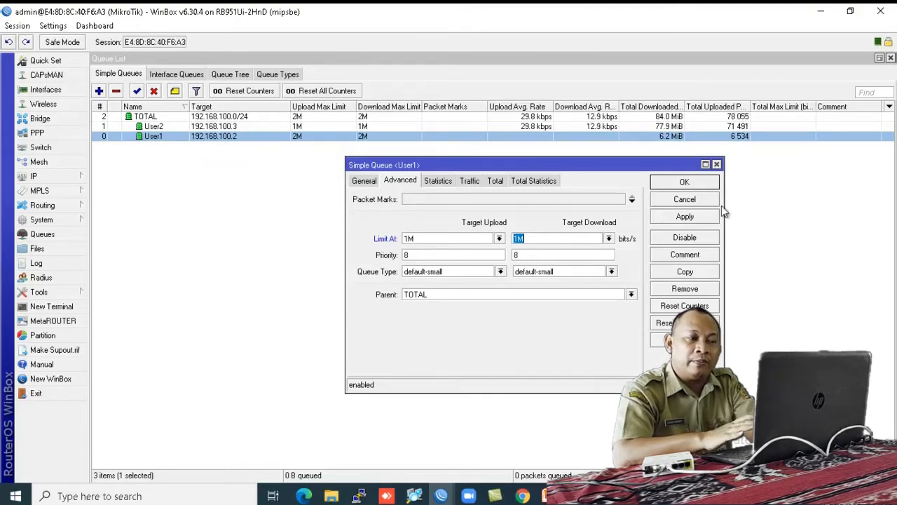
click(698, 184)
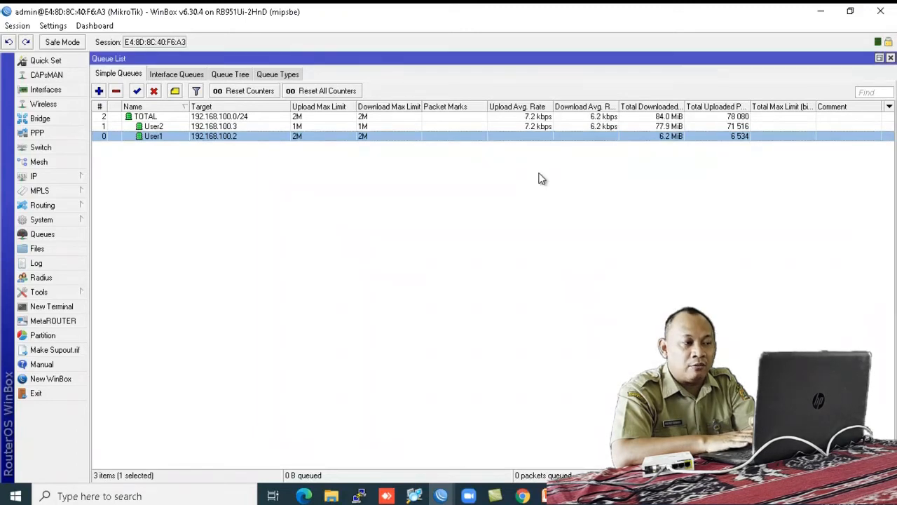
Step: Set User2's upload and download max limit to 2M and apply
double_click(379, 127)
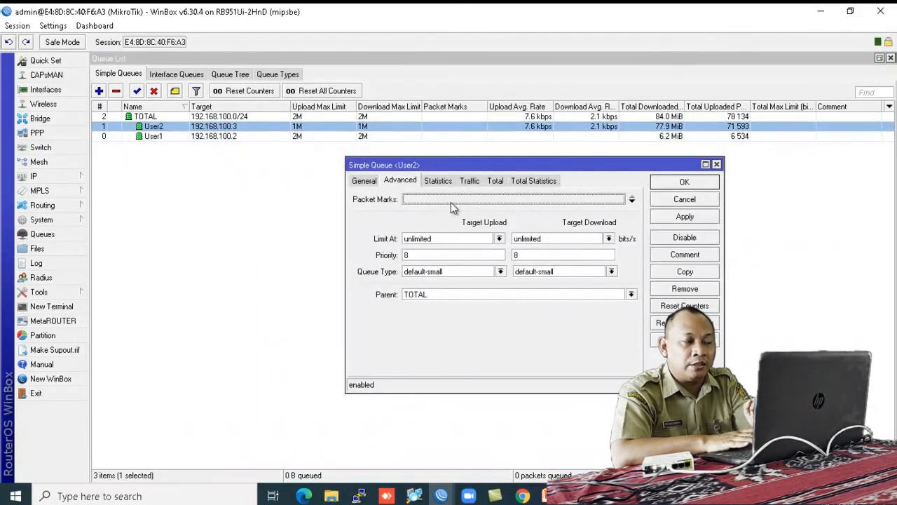
click(363, 181)
click(502, 272)
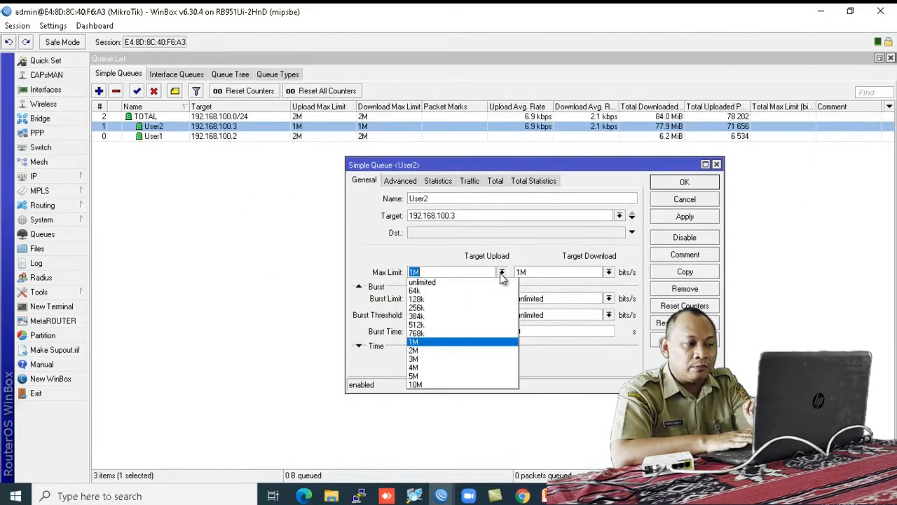
click(468, 351)
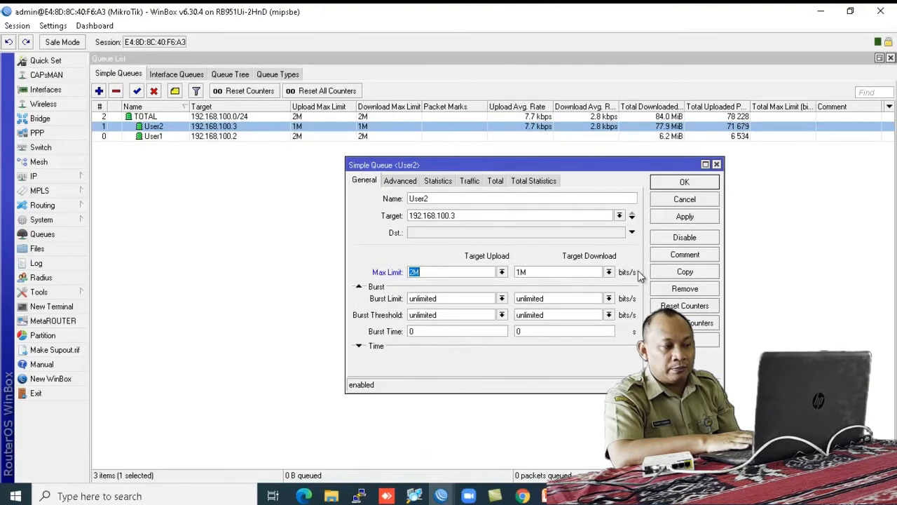
click(609, 272)
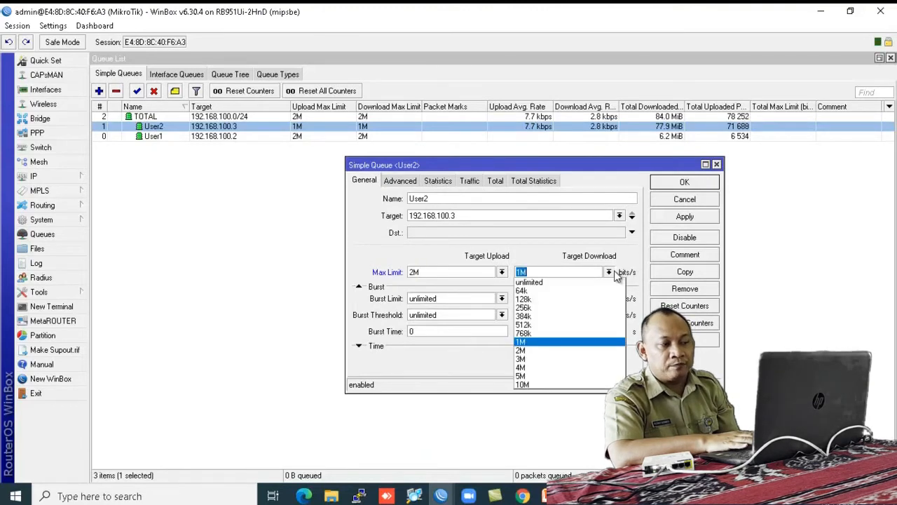
click(563, 348)
click(660, 219)
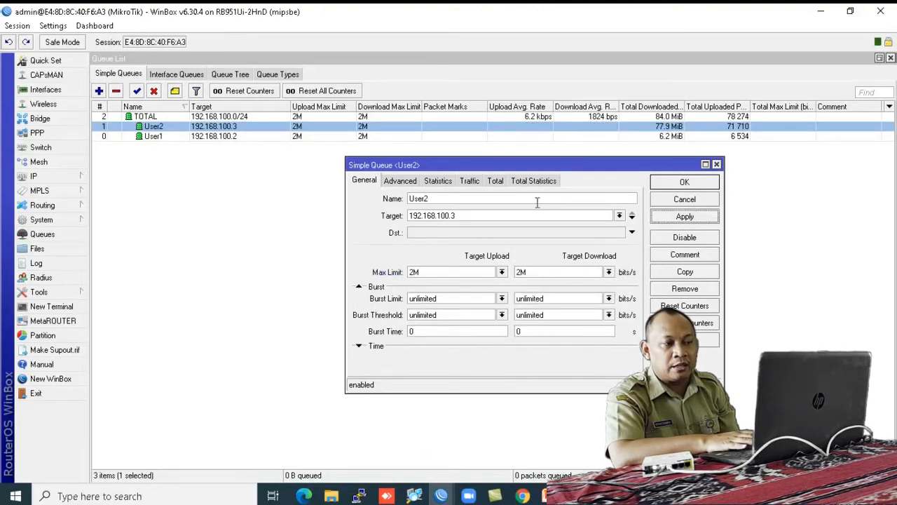
Step: Give User2 a 1M upload and download limit-at in advanced settings and save
click(401, 180)
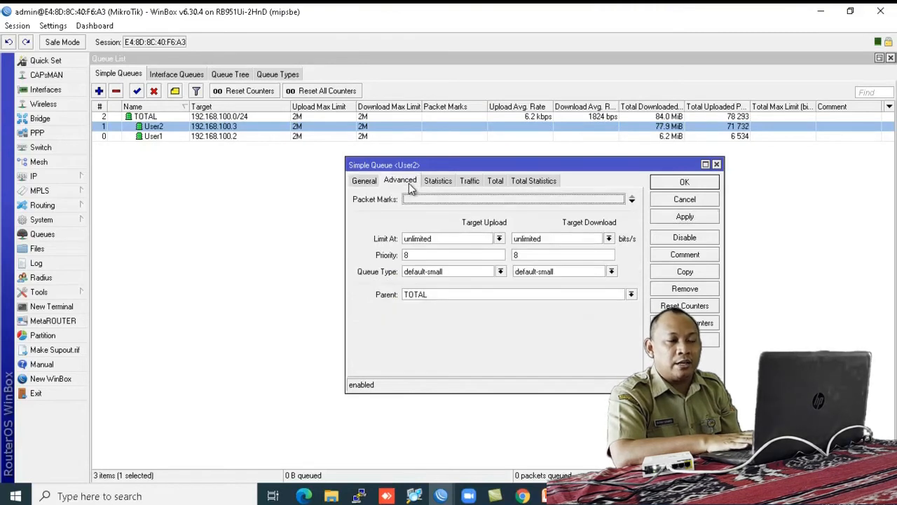
click(495, 240)
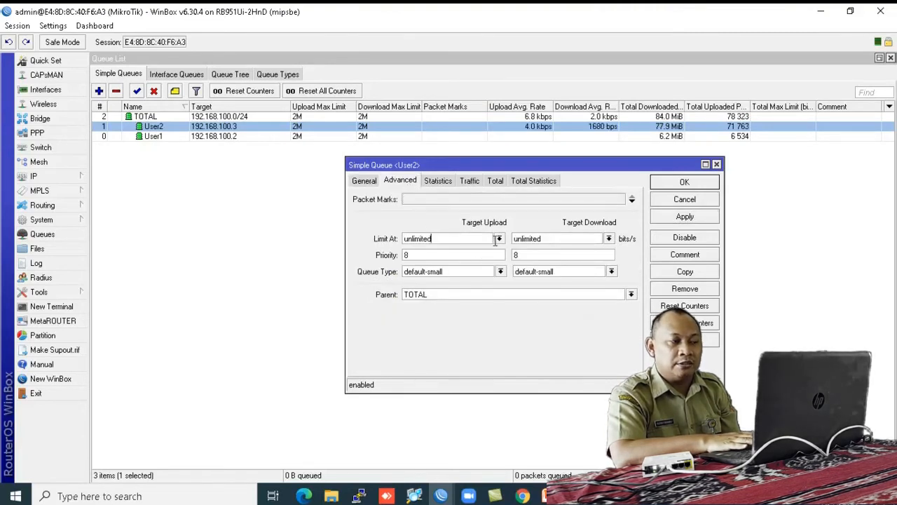
click(498, 239)
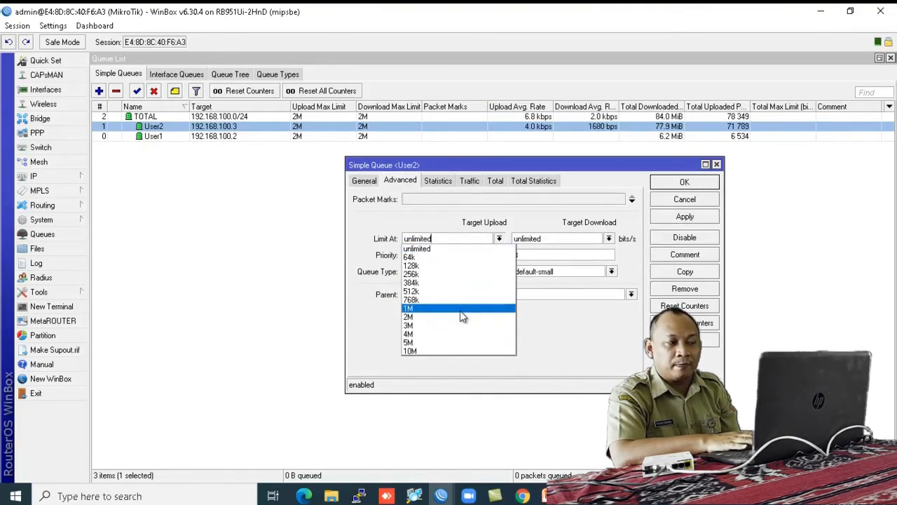
click(460, 310)
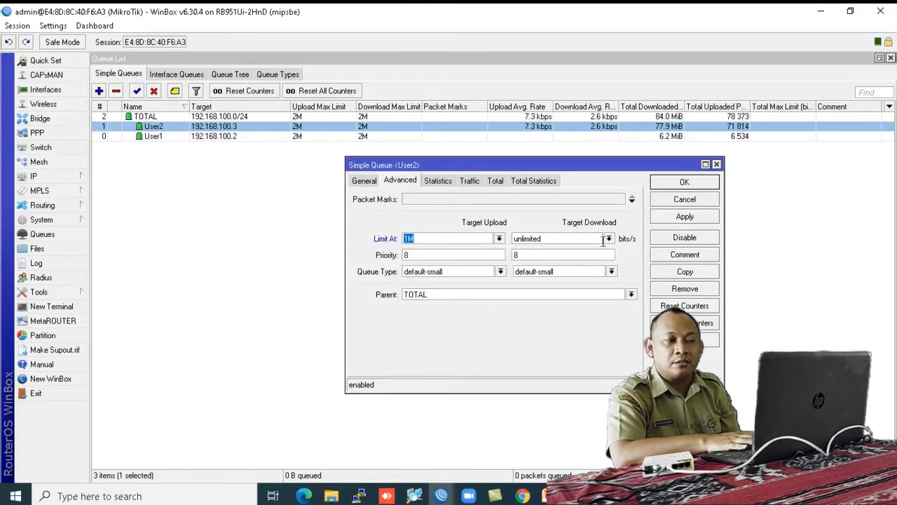
click(608, 239)
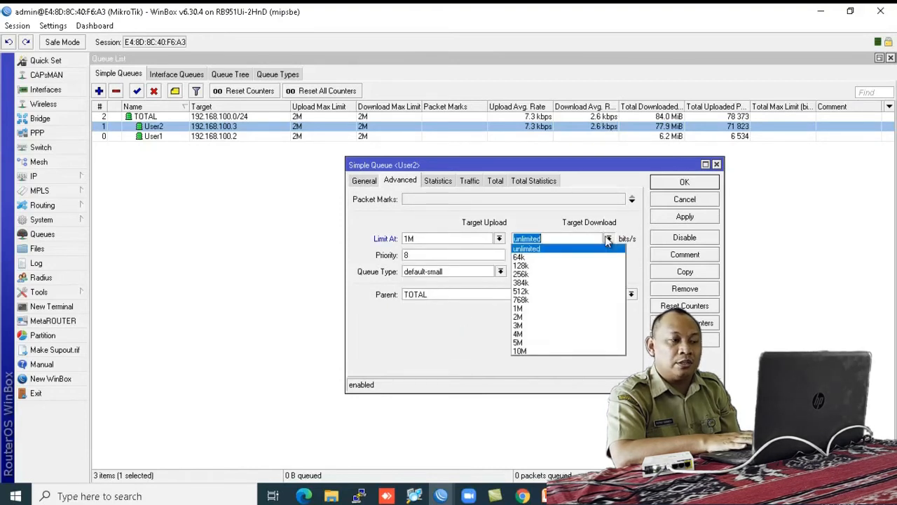
click(576, 306)
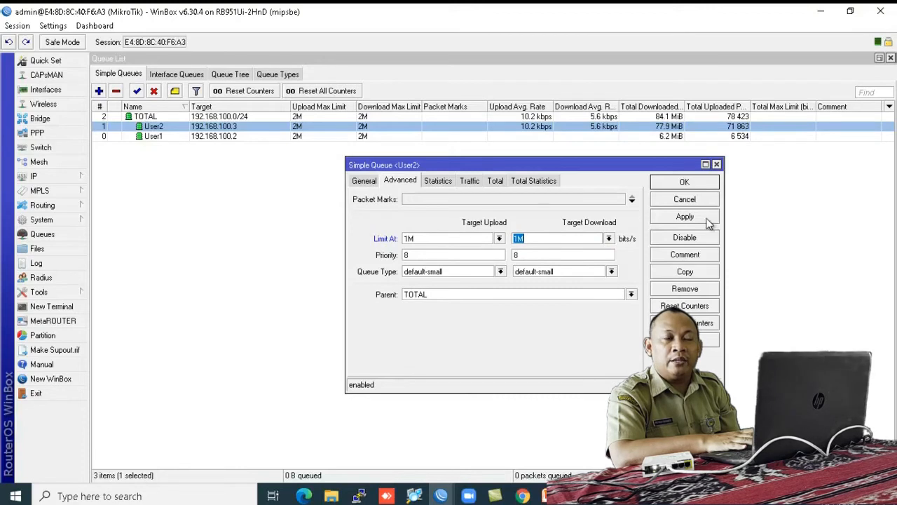
click(685, 183)
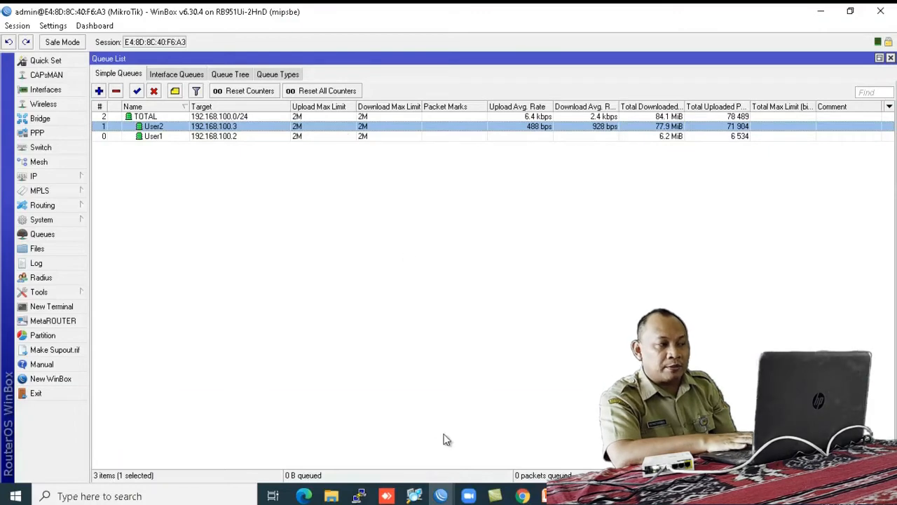
Step: Reload the Ninggal Cerito YouTube video, then return to WinBox to check User2's download rate
click(304, 495)
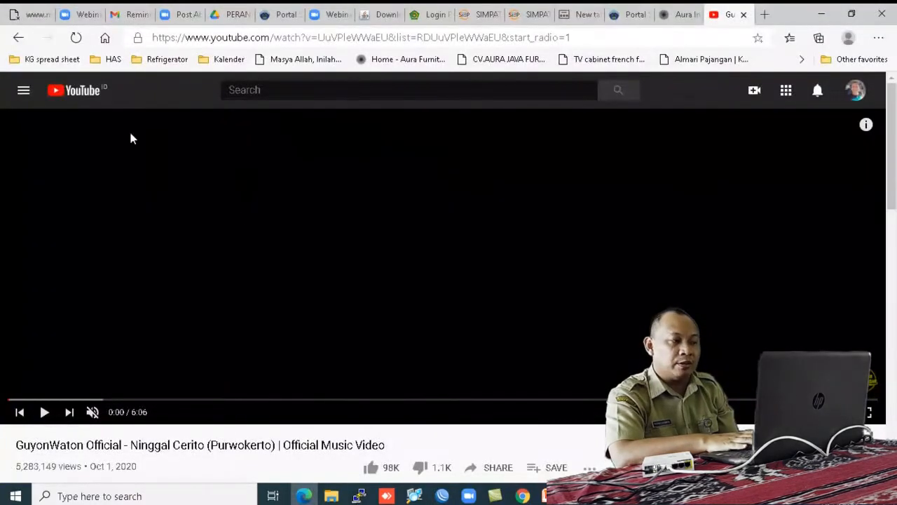
click(75, 42)
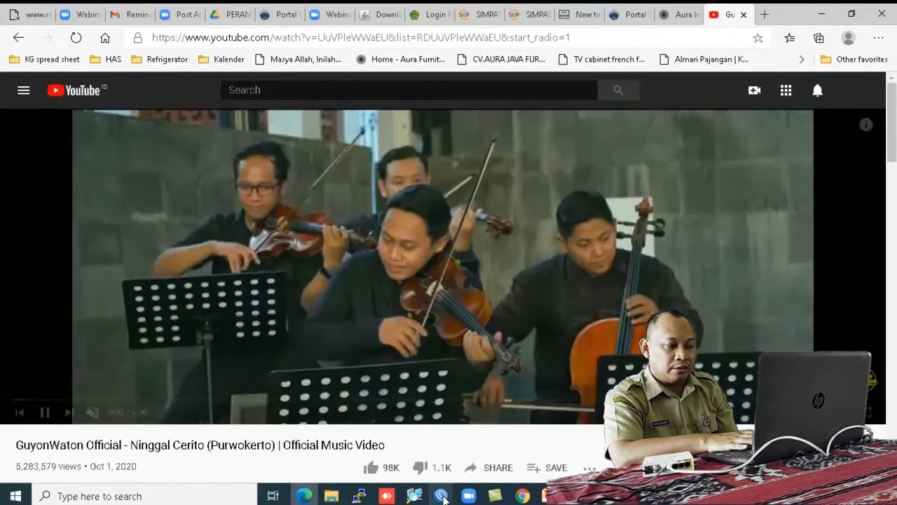
mouse_move(440, 496)
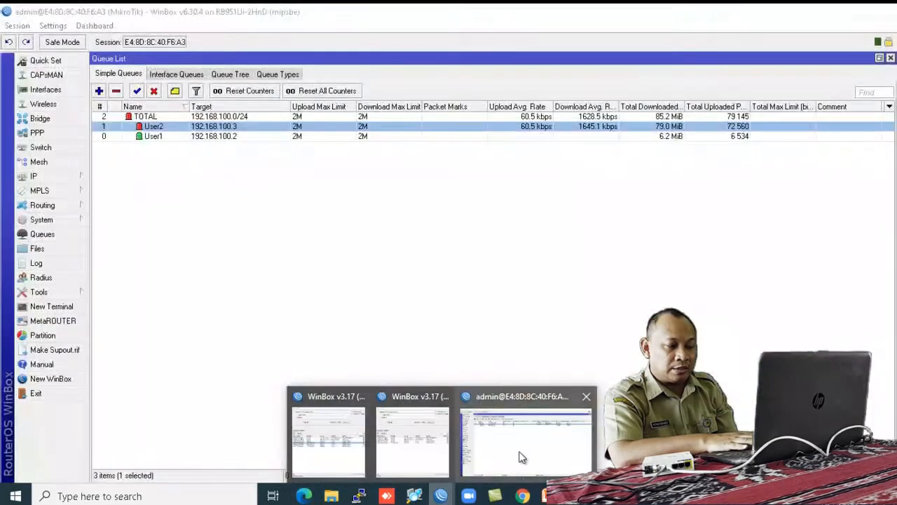
click(519, 456)
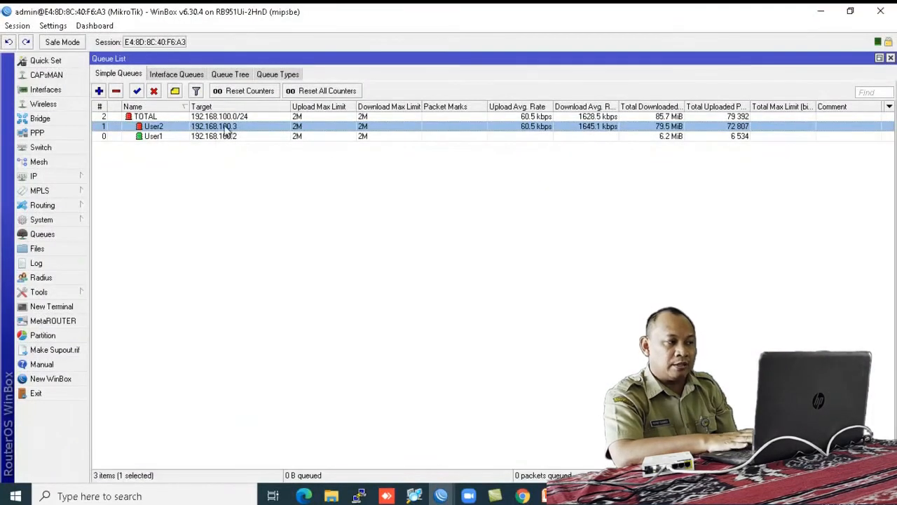